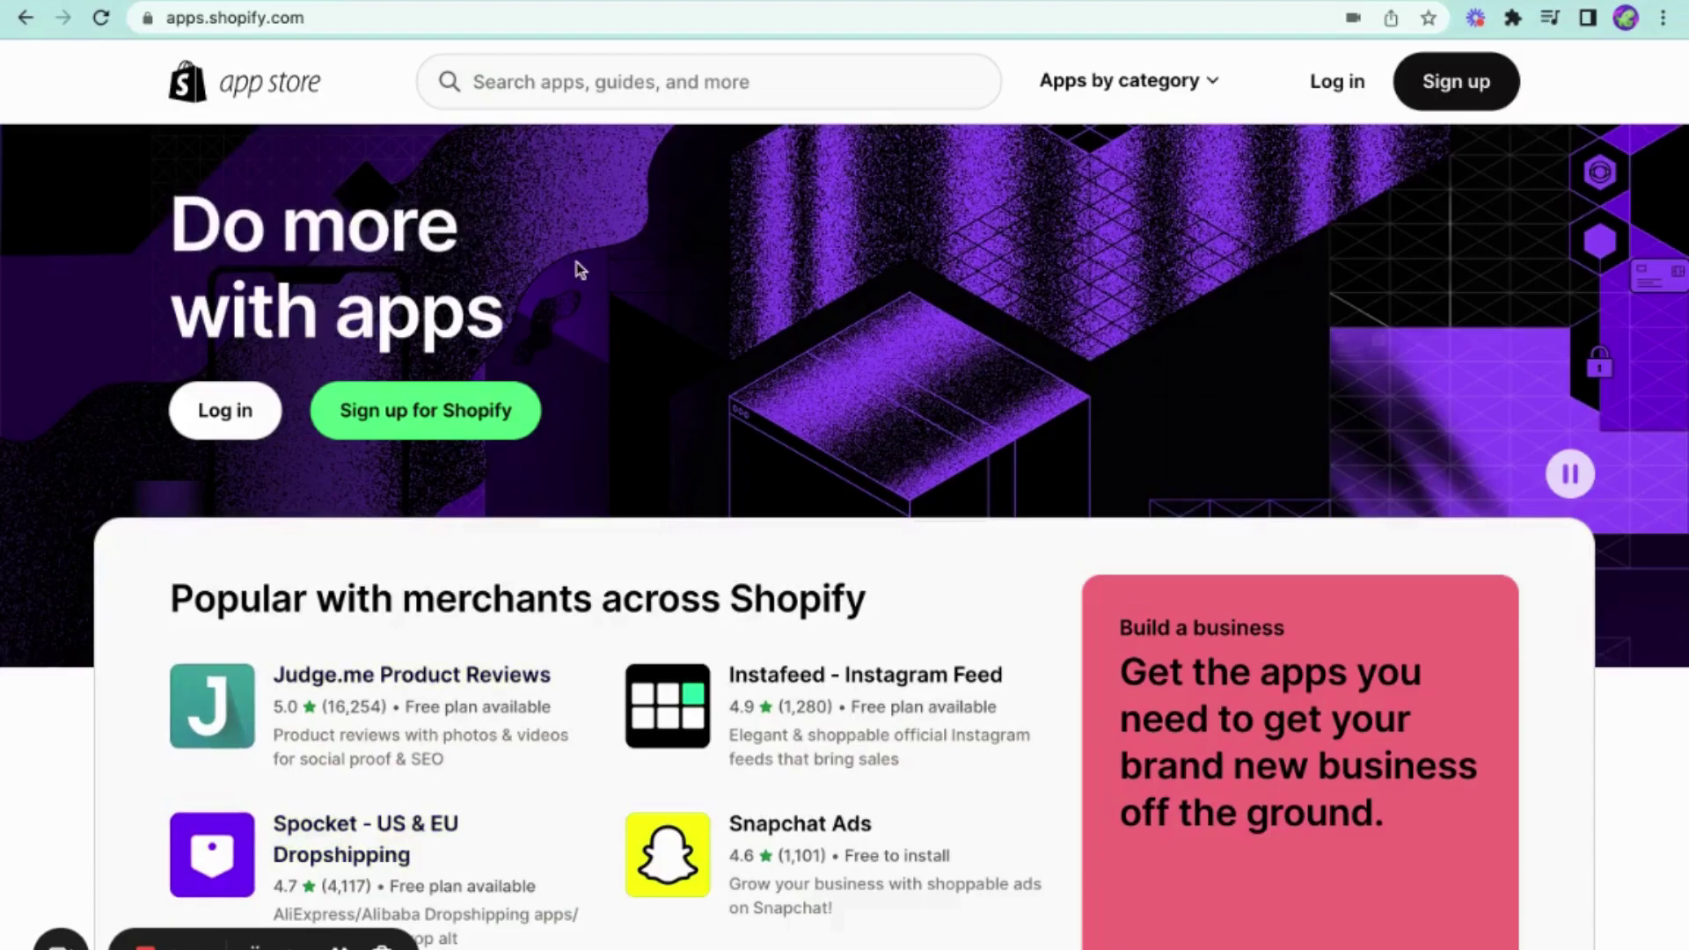
Step: Install Kiwi Size Chart & Recommender from the App Store and launch it from the admin Apps search
{"action": "left_click", "coordinate": [580, 95]}
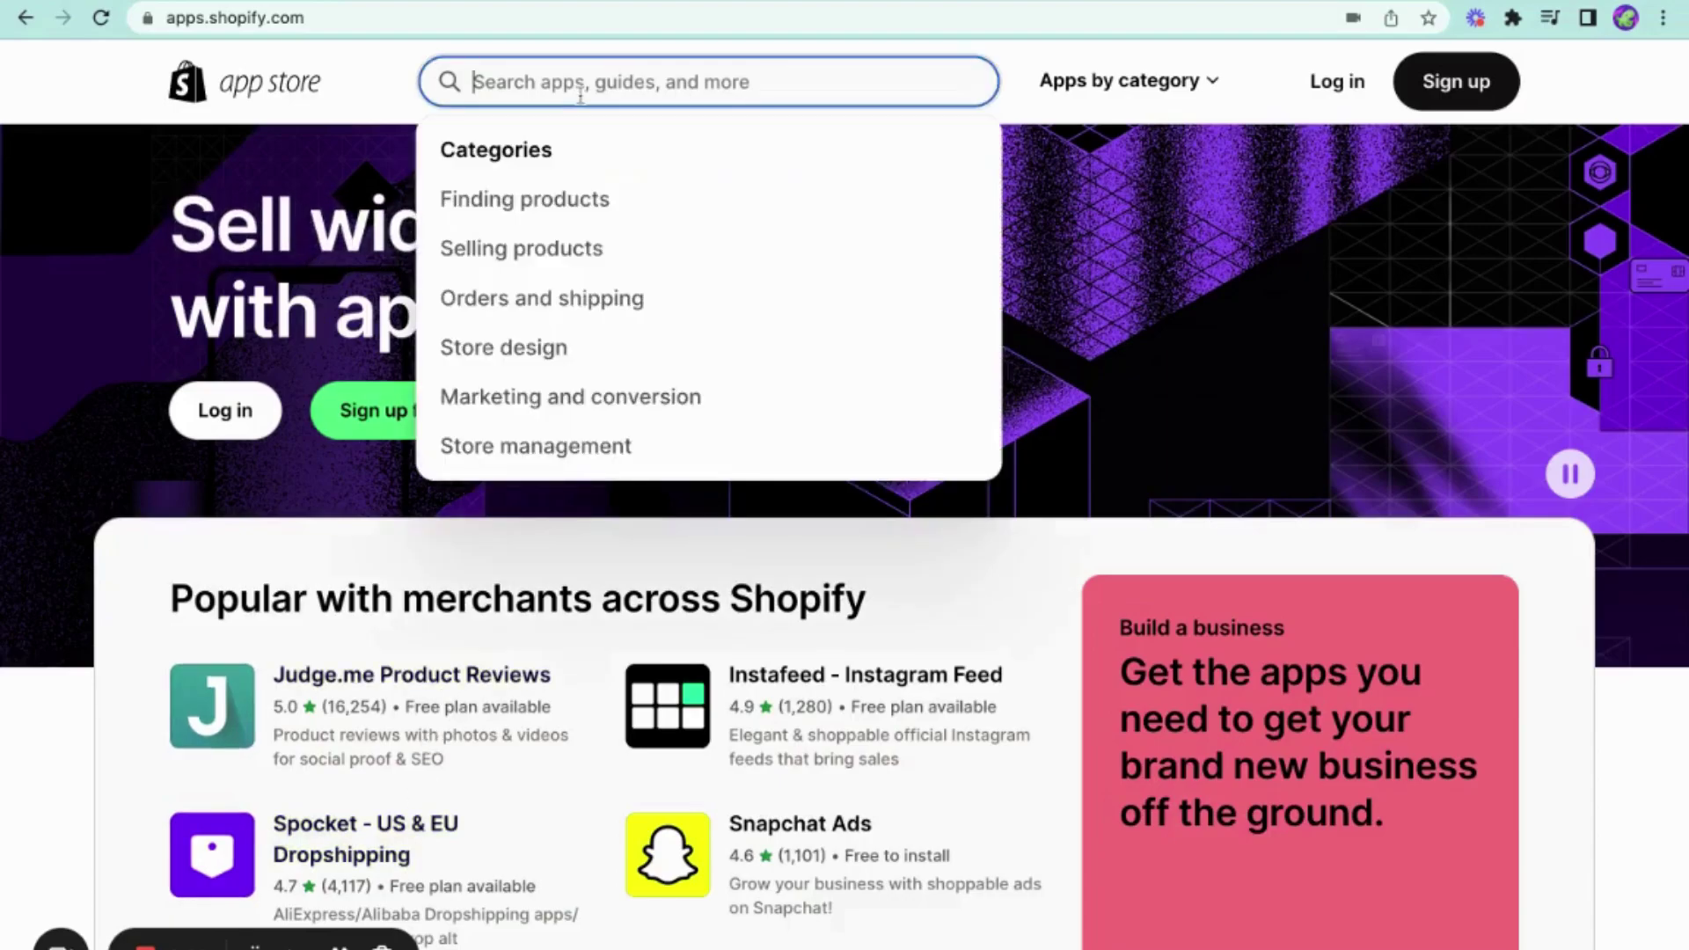
{"action": "type", "text": "Kiwi Size Chart & Recommender"}
{"action": "left_click", "coordinate": [595, 145]}
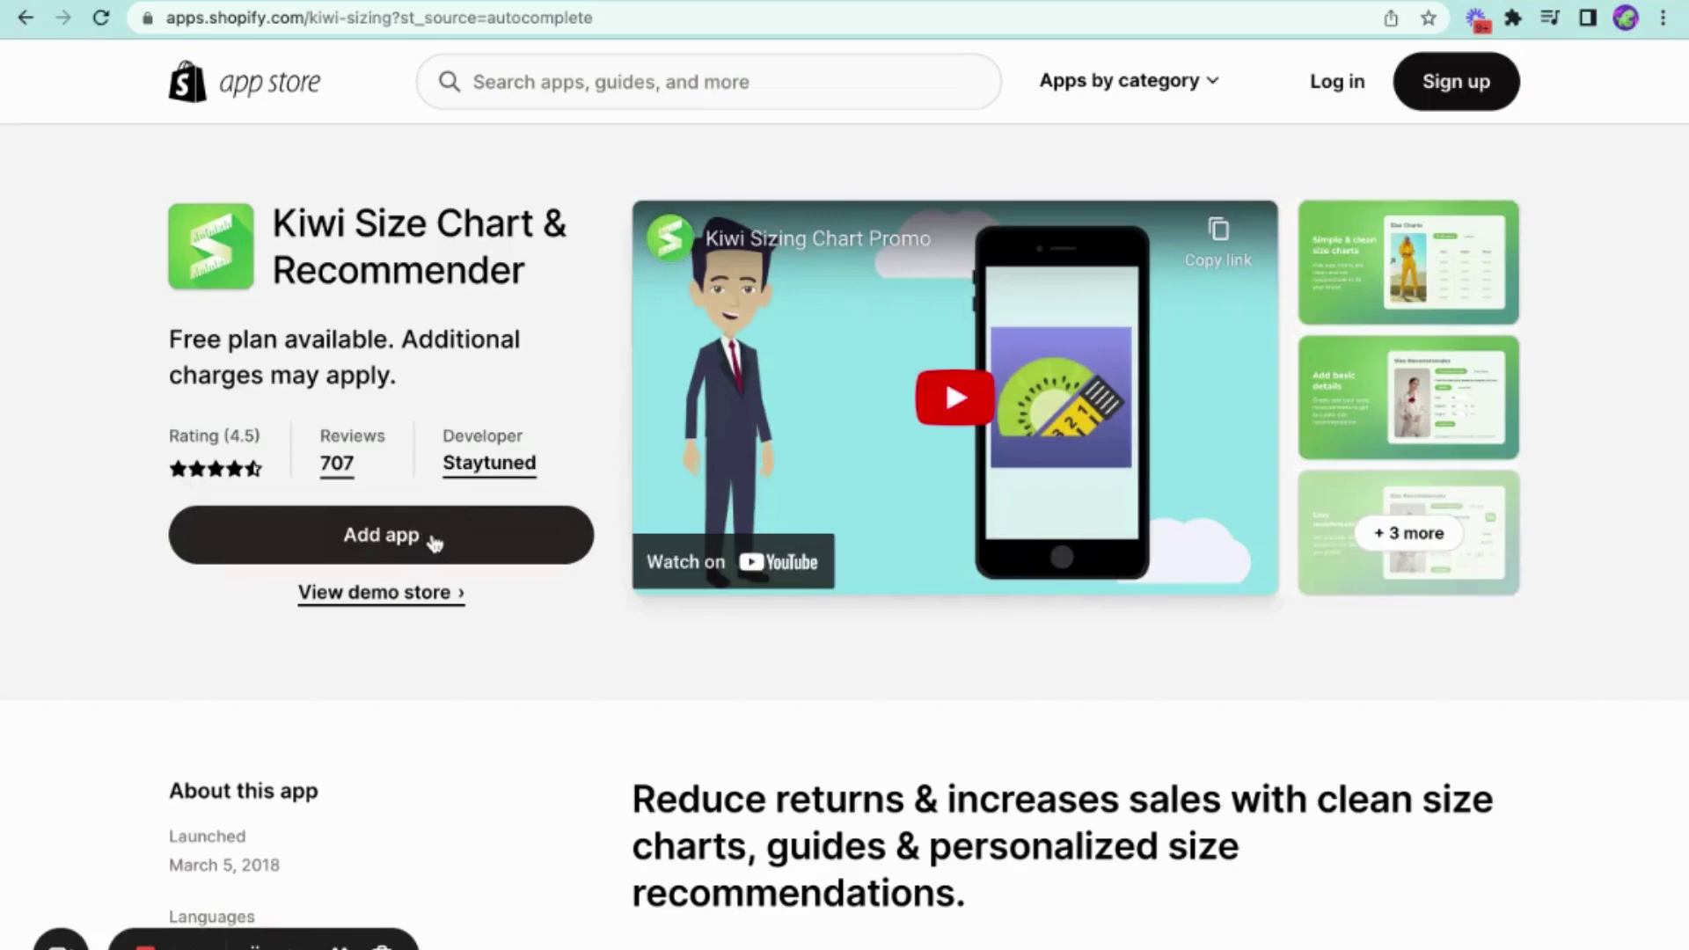
{"action": "left_click", "coordinate": [433, 538]}
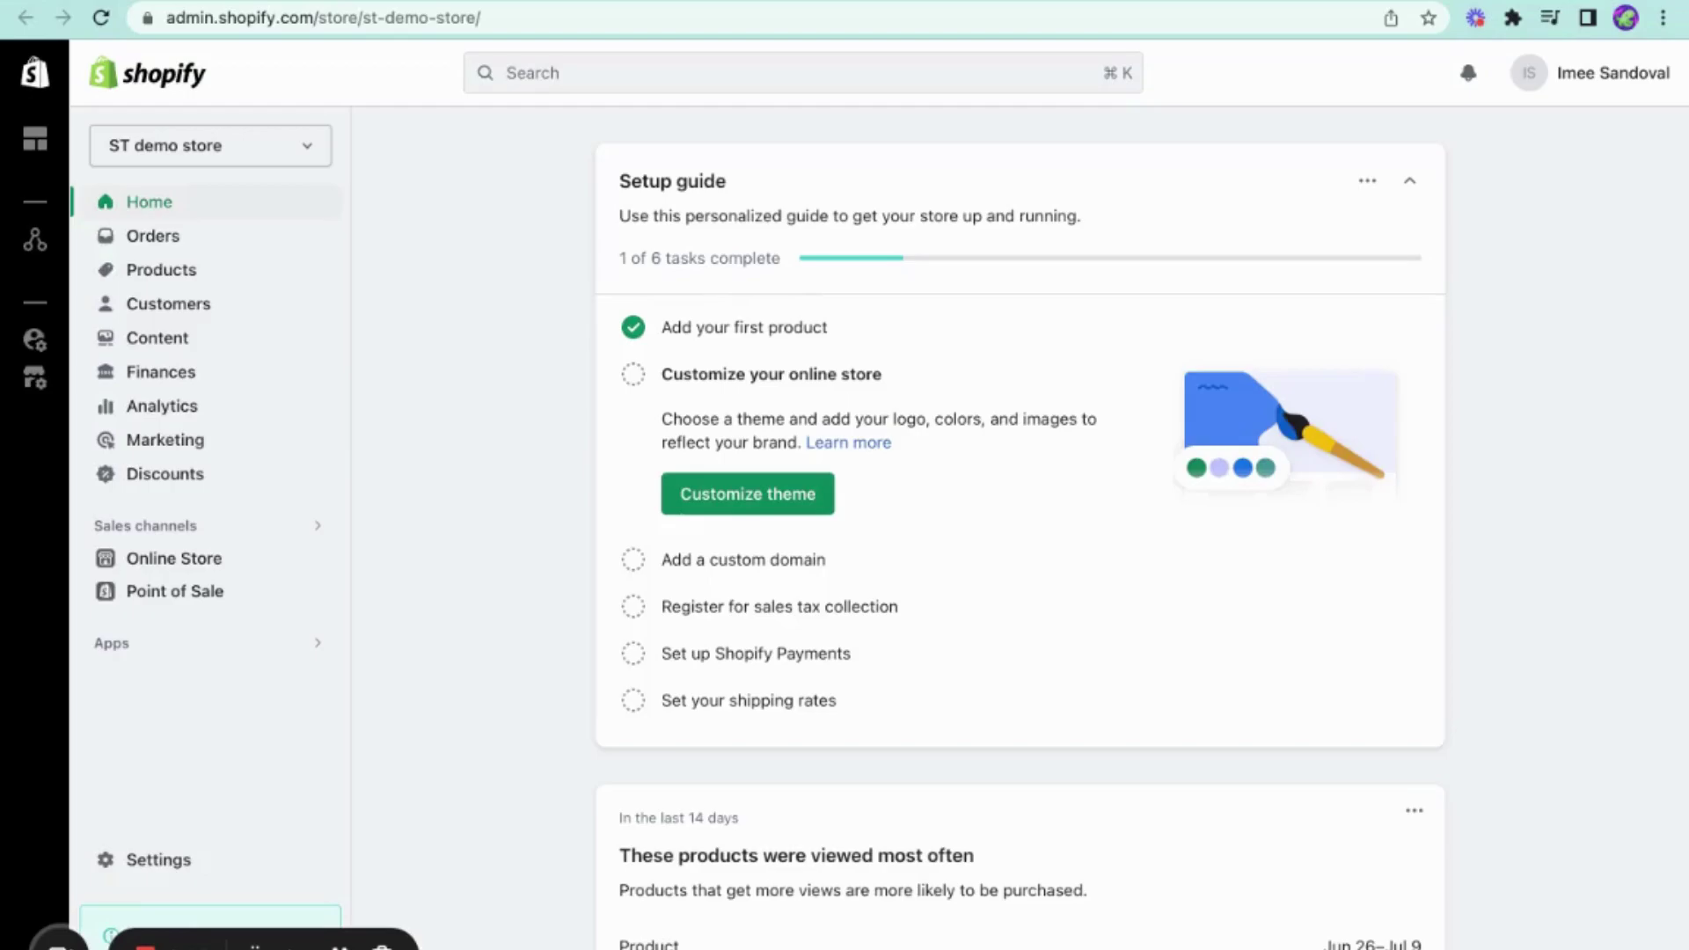
{"action": "left_click", "coordinate": [309, 642]}
{"action": "left_click", "coordinate": [648, 162]}
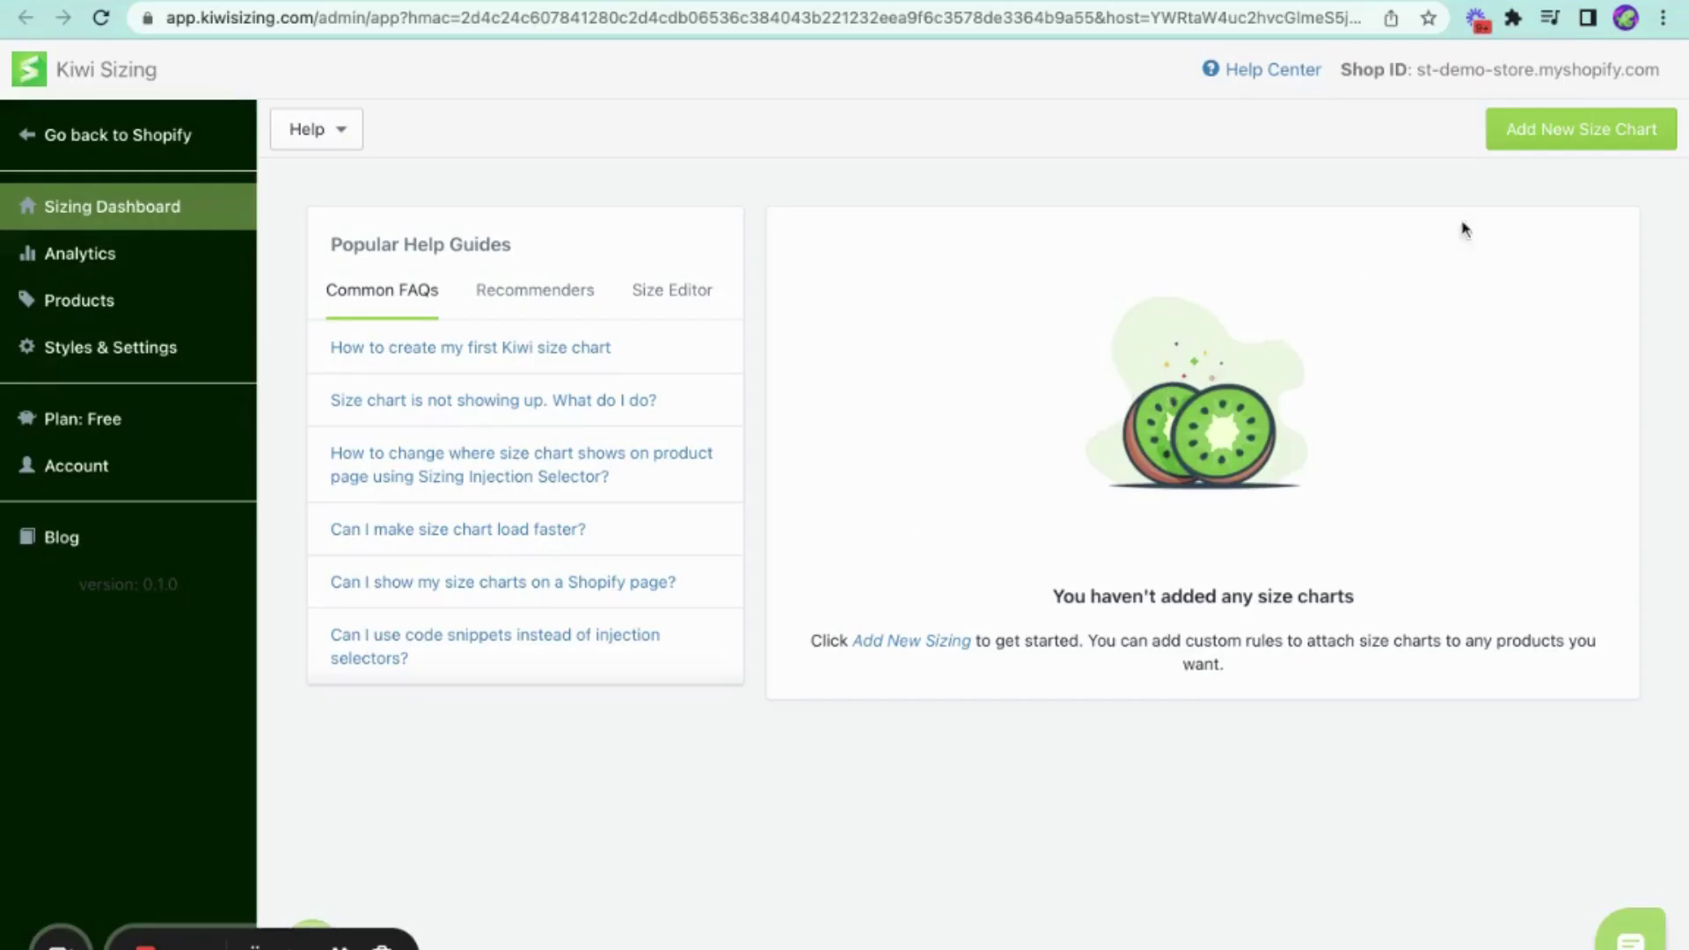
Step: Create a new size chart from the Tops template, after previewing the Import size table options
{"action": "left_click", "coordinate": [1560, 133]}
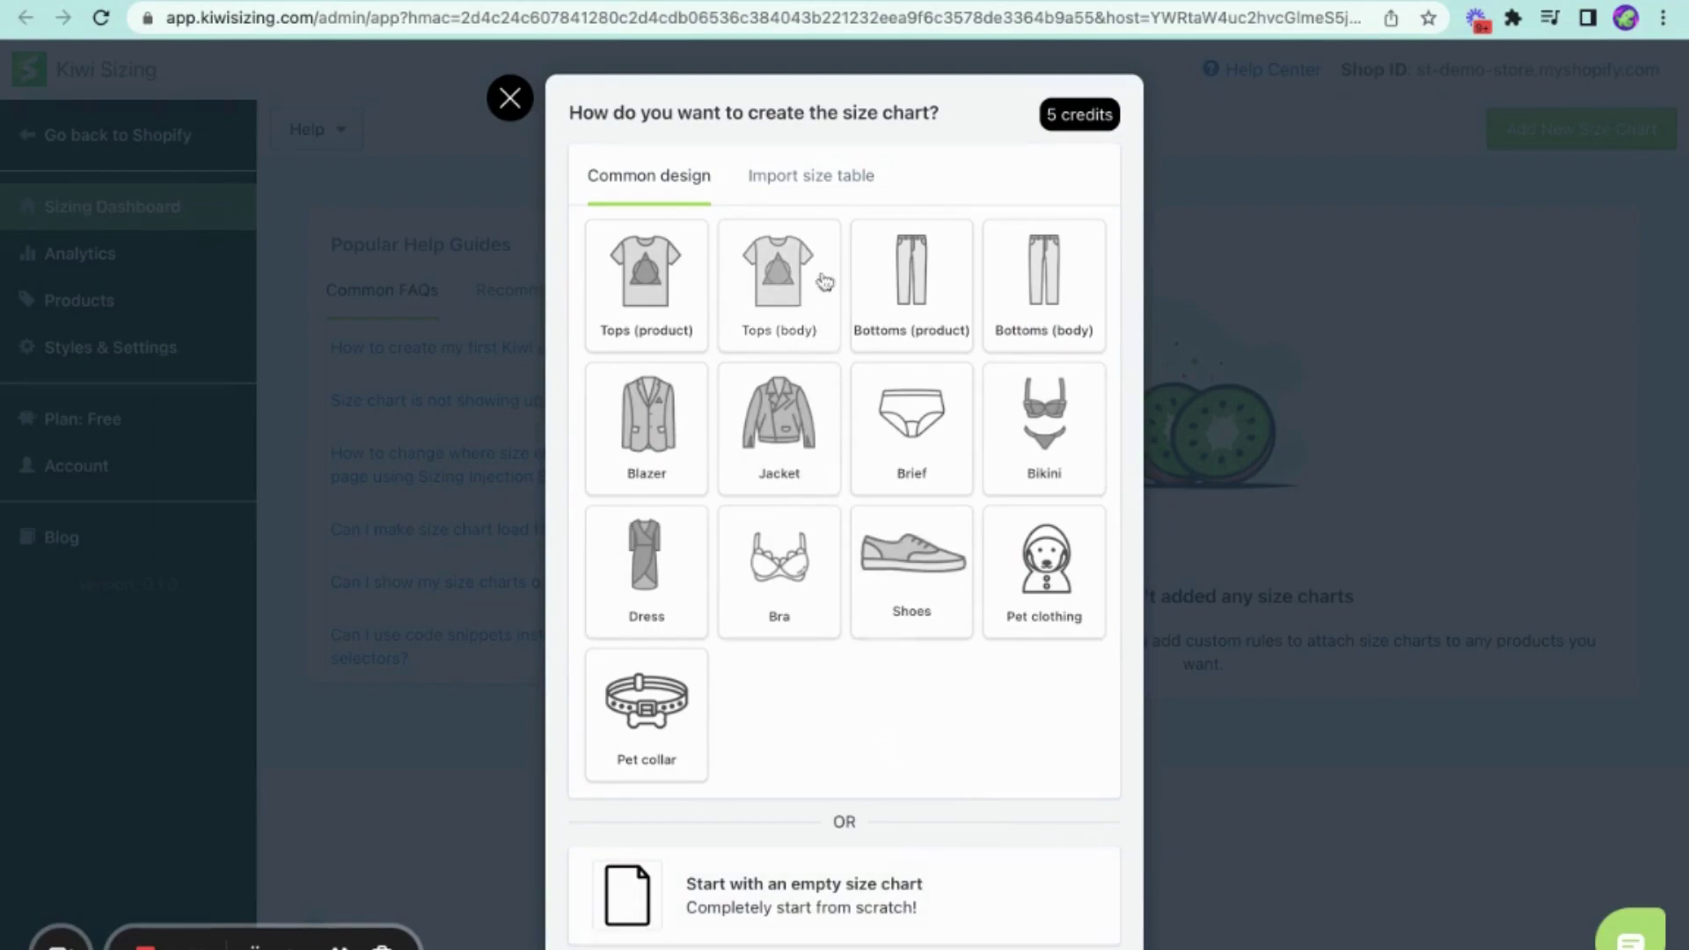
{"action": "left_click", "coordinate": [816, 199]}
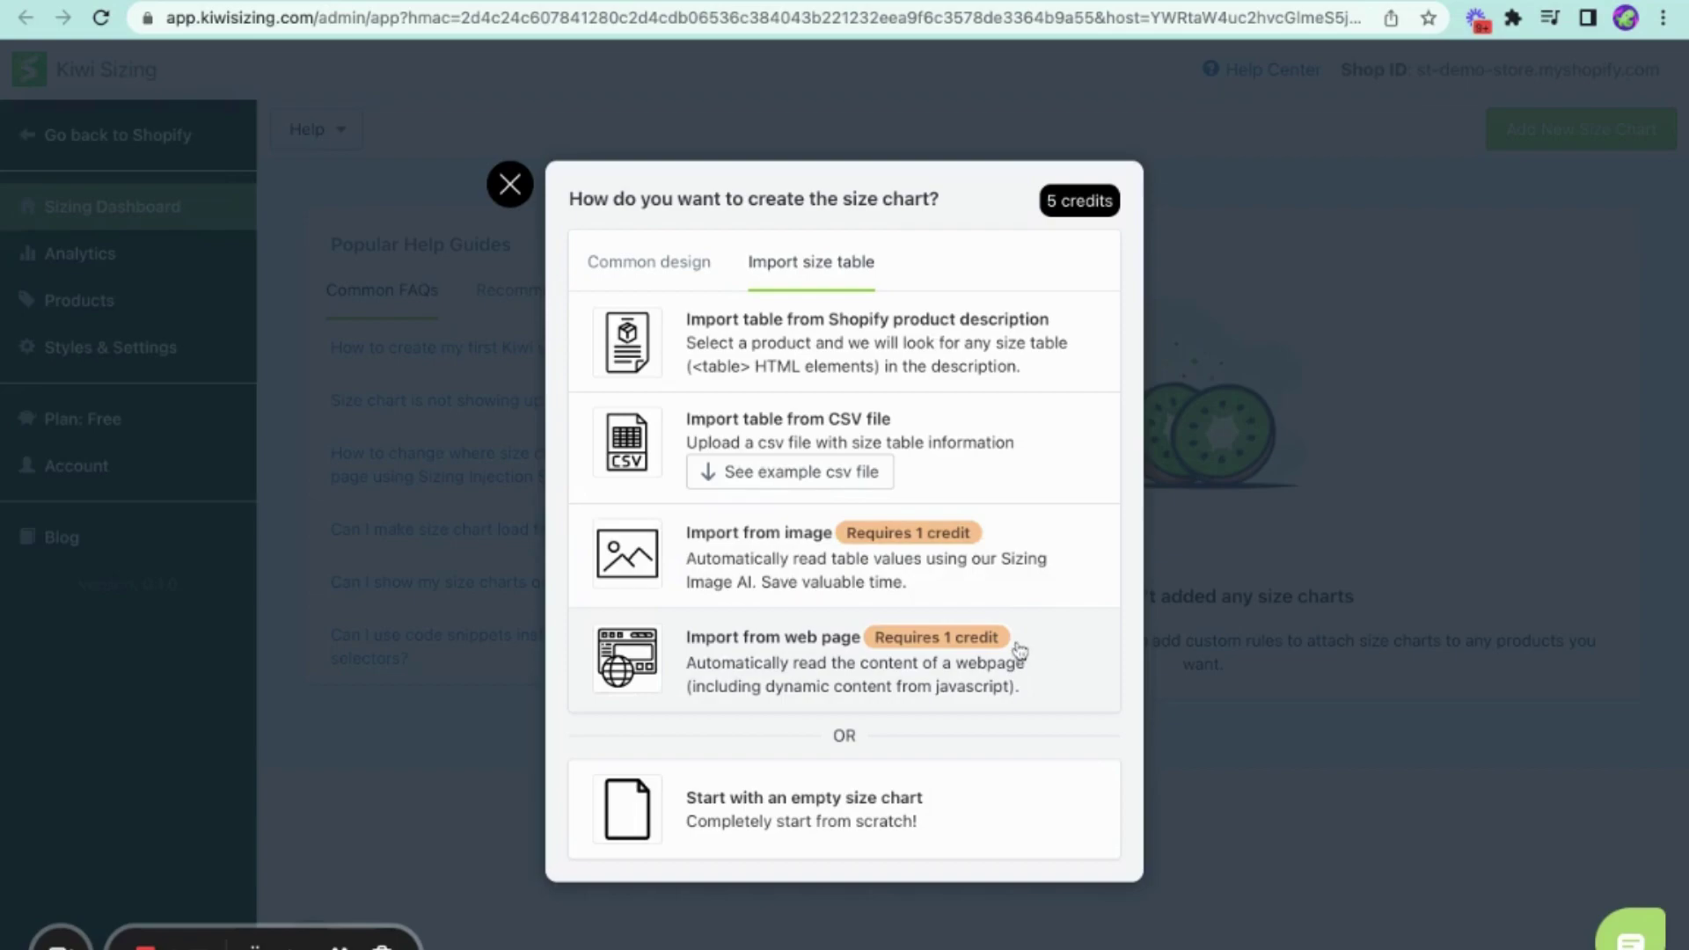
{"action": "mouse_move", "coordinate": [1002, 645]}
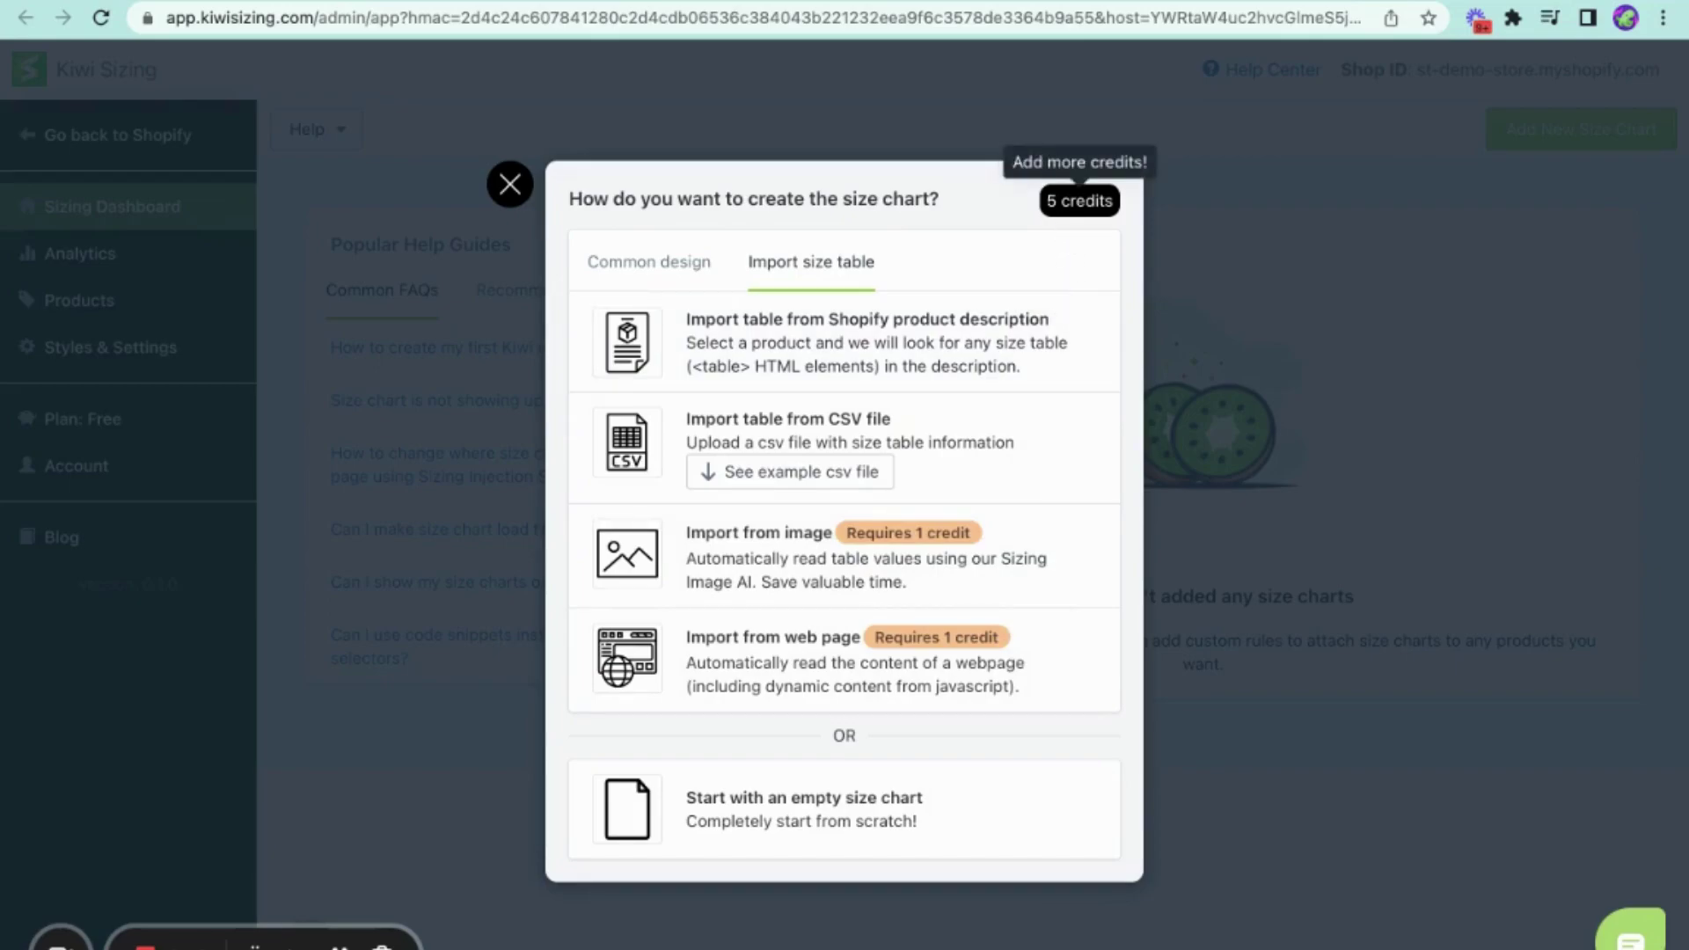
{"action": "left_click", "coordinate": [642, 273]}
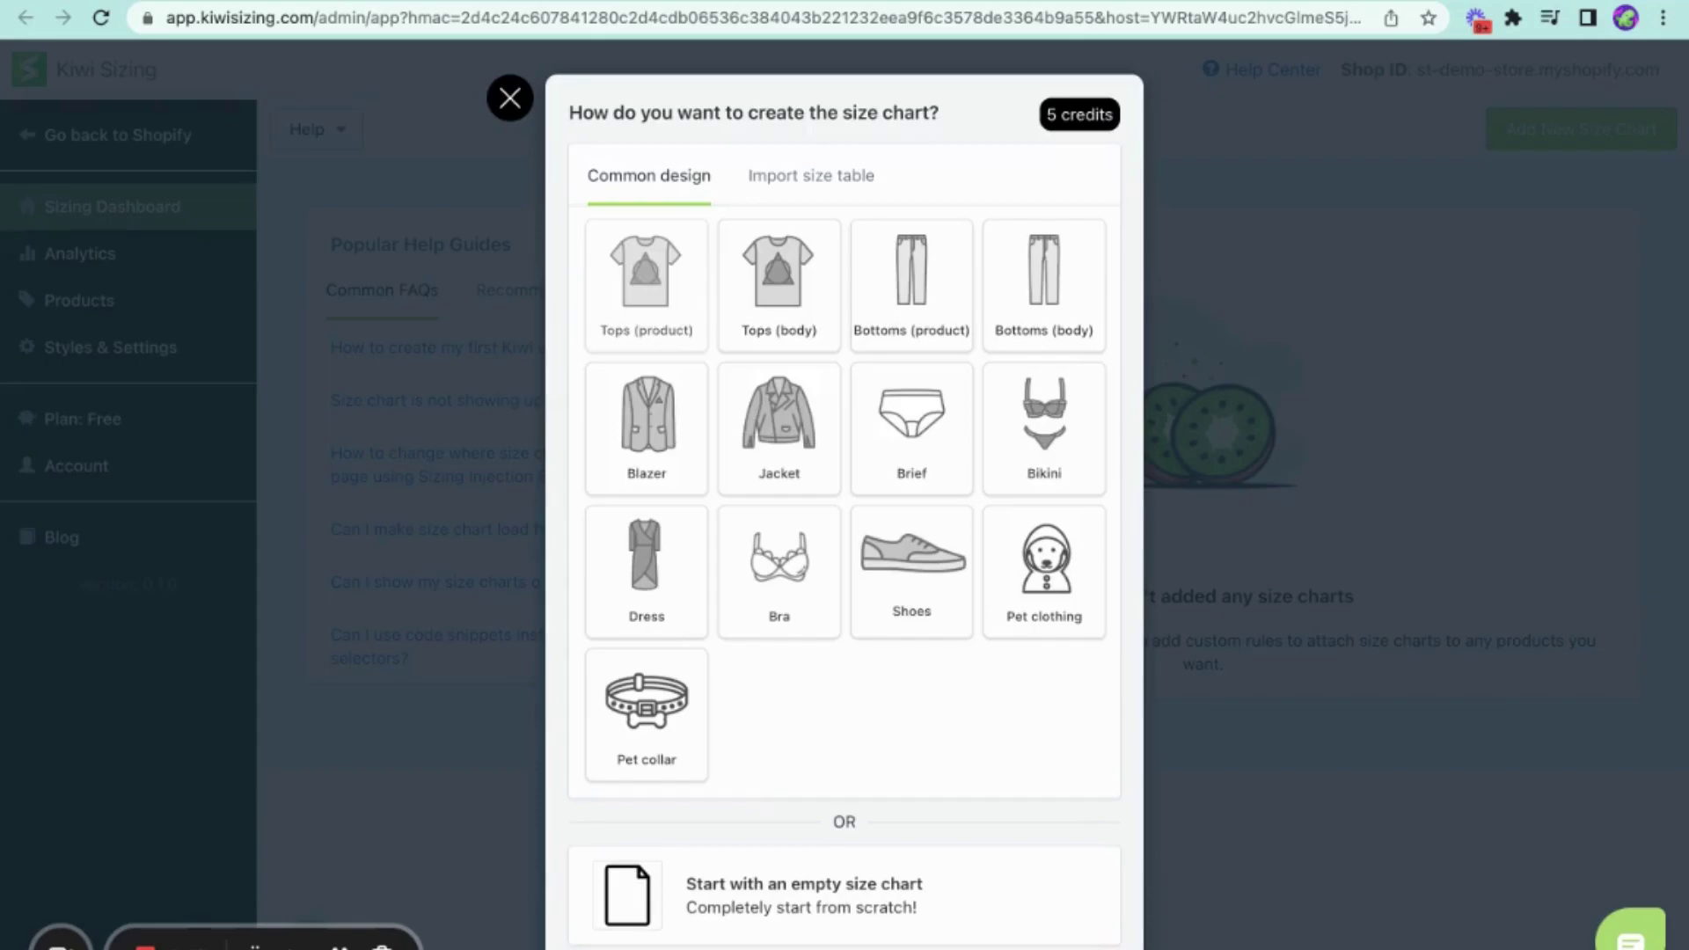
{"action": "left_click", "coordinate": [658, 293]}
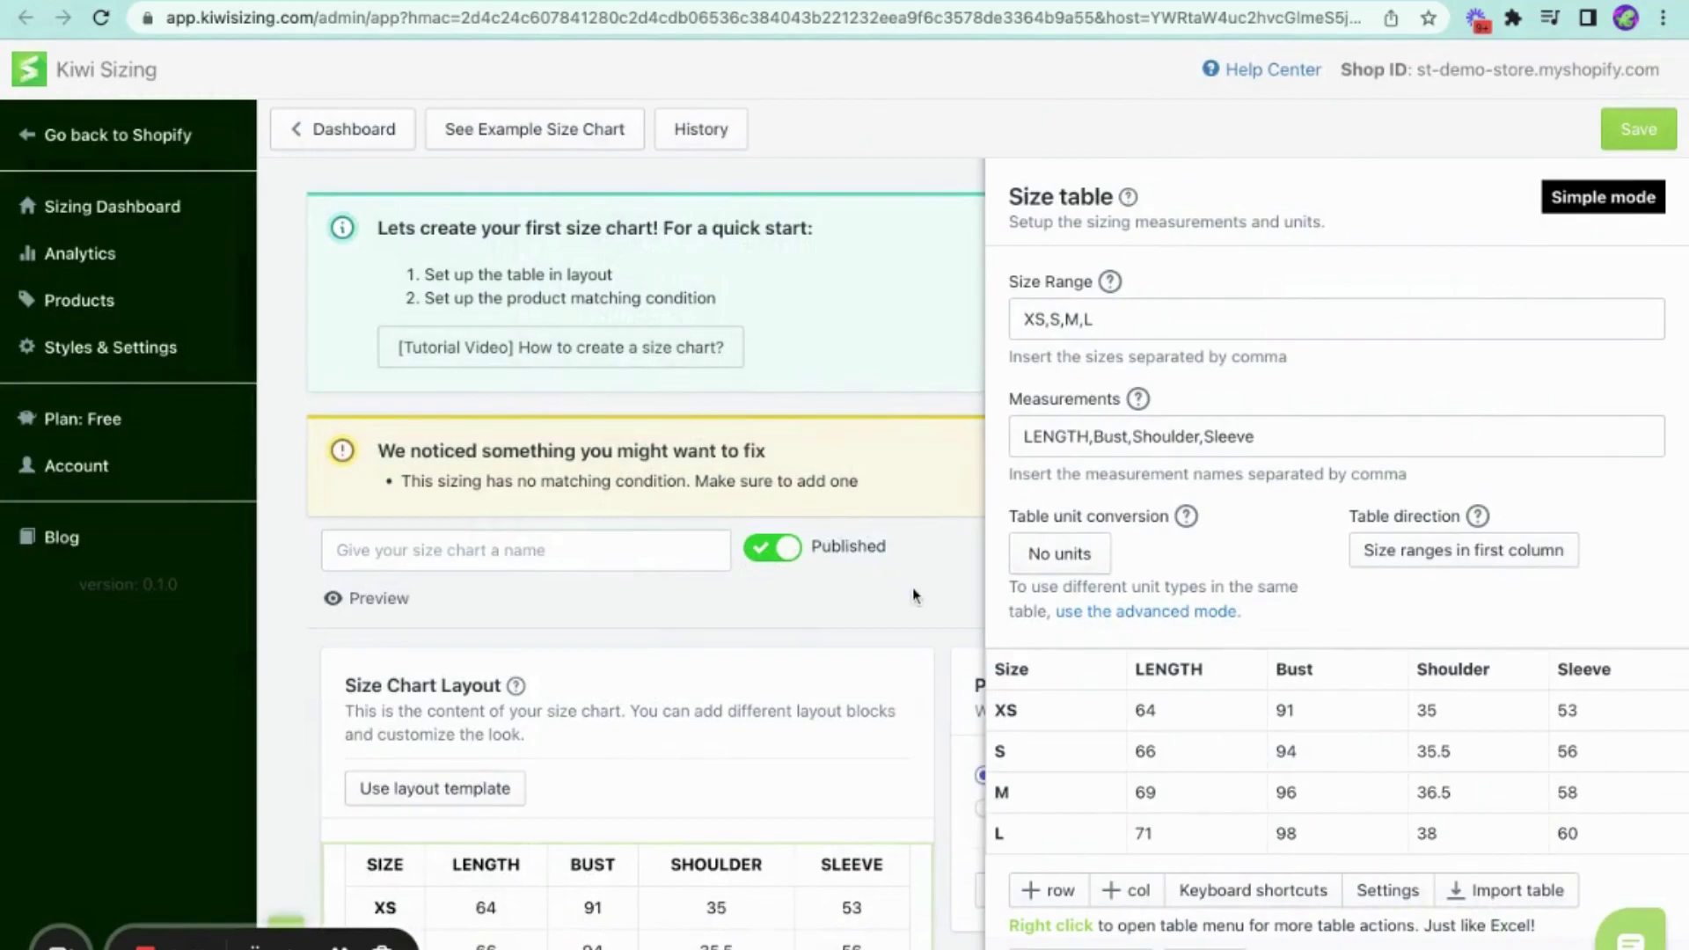
Step: Review the layout and Size table panel, then close the size table editor
{"action": "scroll", "coordinate": [912, 588], "scroll_direction": "down", "scroll_amount": 3}
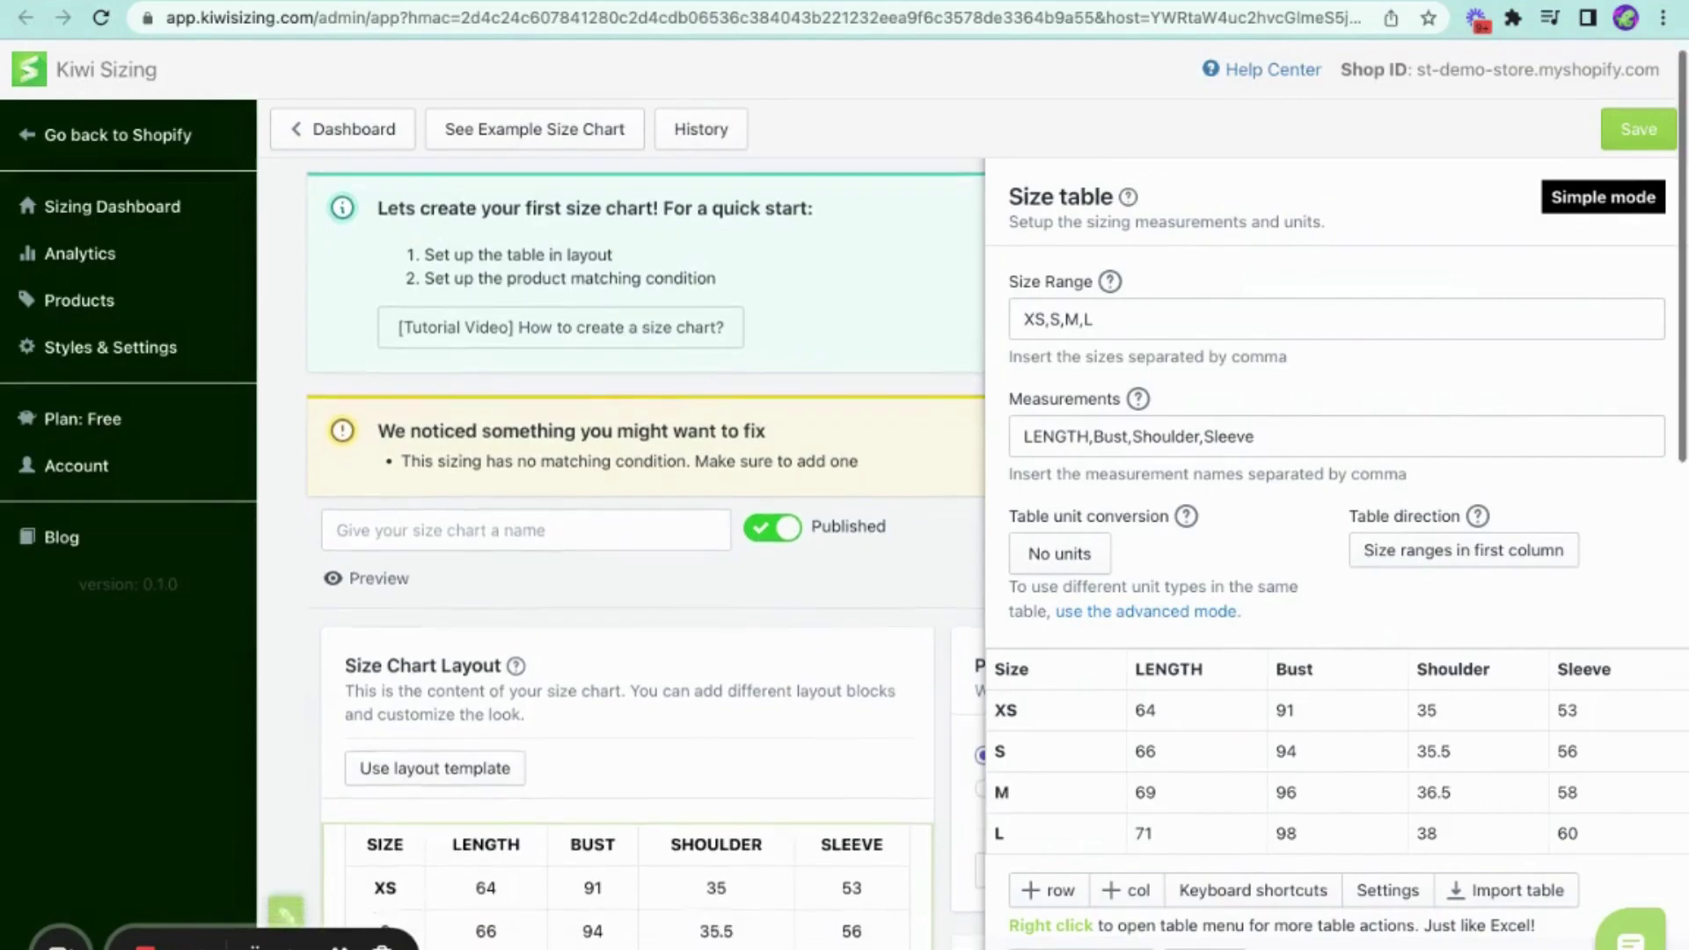
{"action": "scroll", "coordinate": [628, 546], "scroll_direction": "down", "scroll_amount": 7}
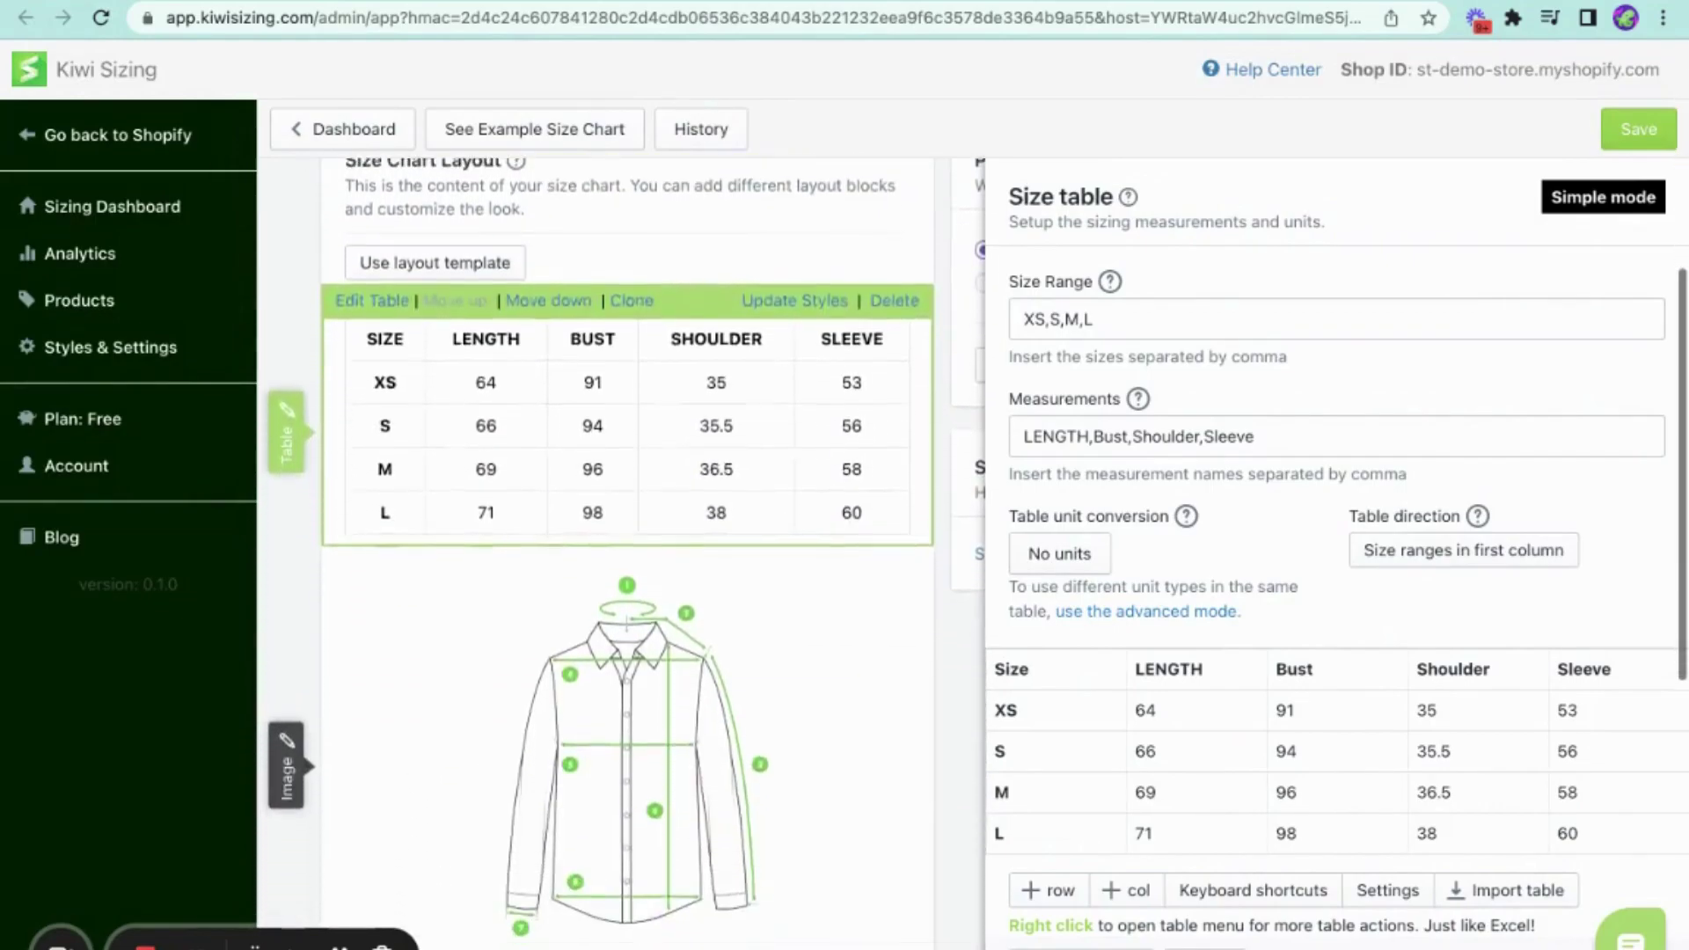
{"action": "scroll", "coordinate": [519, 930], "scroll_direction": "down", "scroll_amount": 4}
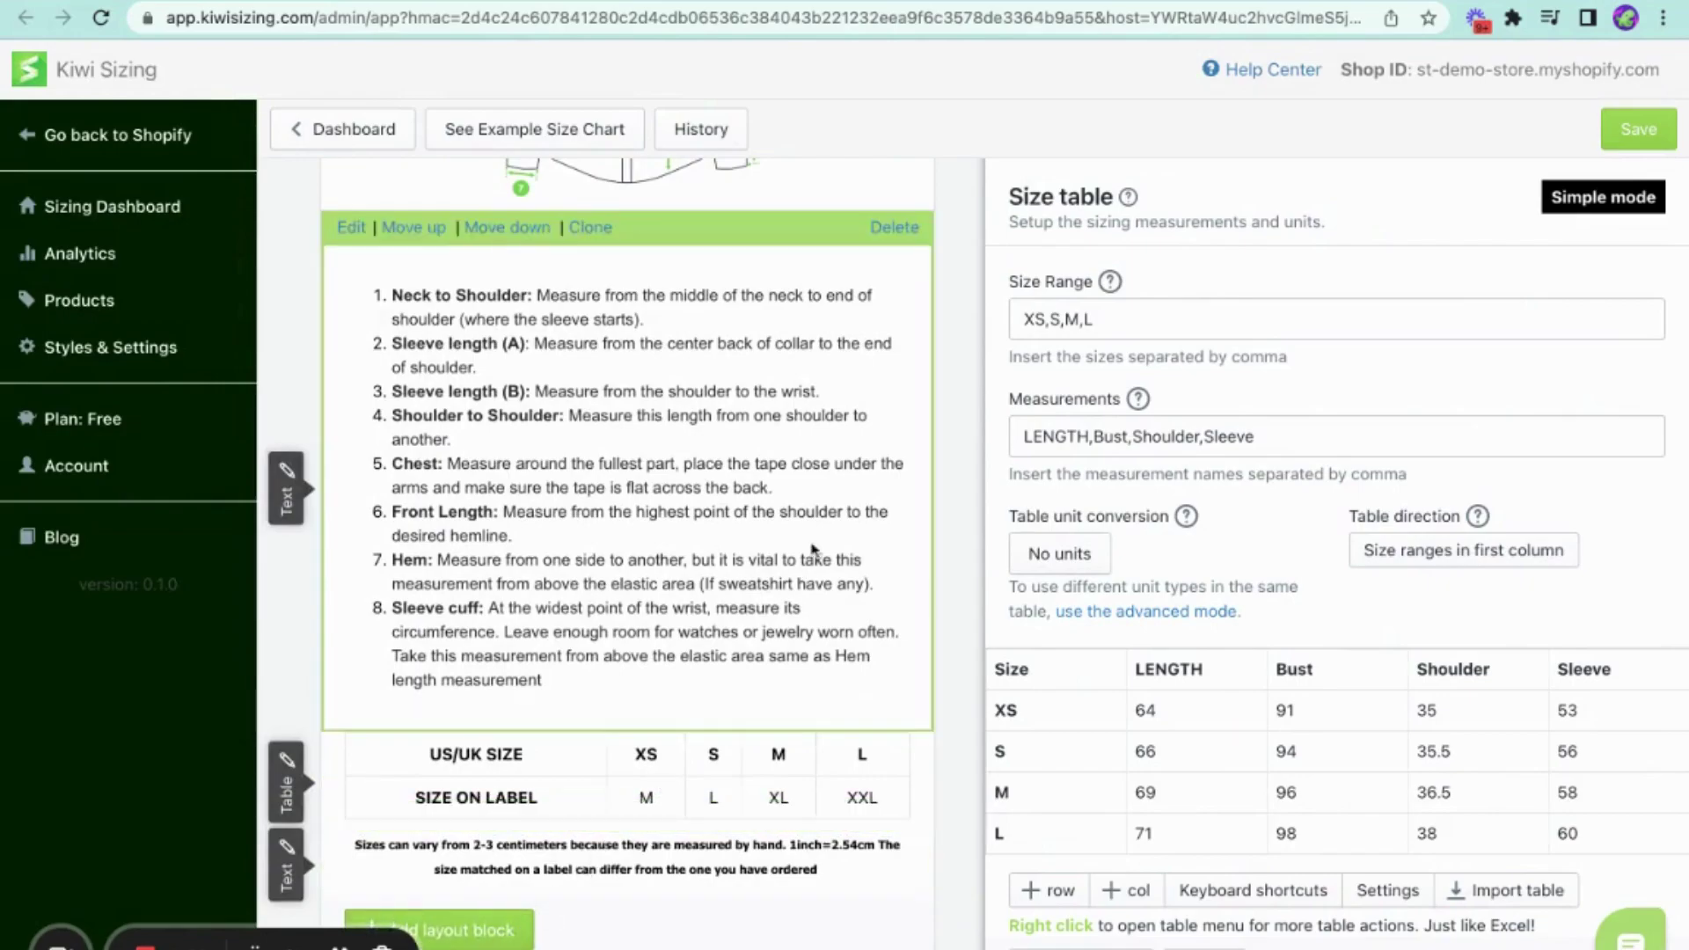
{"action": "scroll", "coordinate": [811, 550], "scroll_direction": "up", "scroll_amount": 8}
{"action": "scroll", "coordinate": [811, 549], "scroll_direction": "up", "scroll_amount": 2}
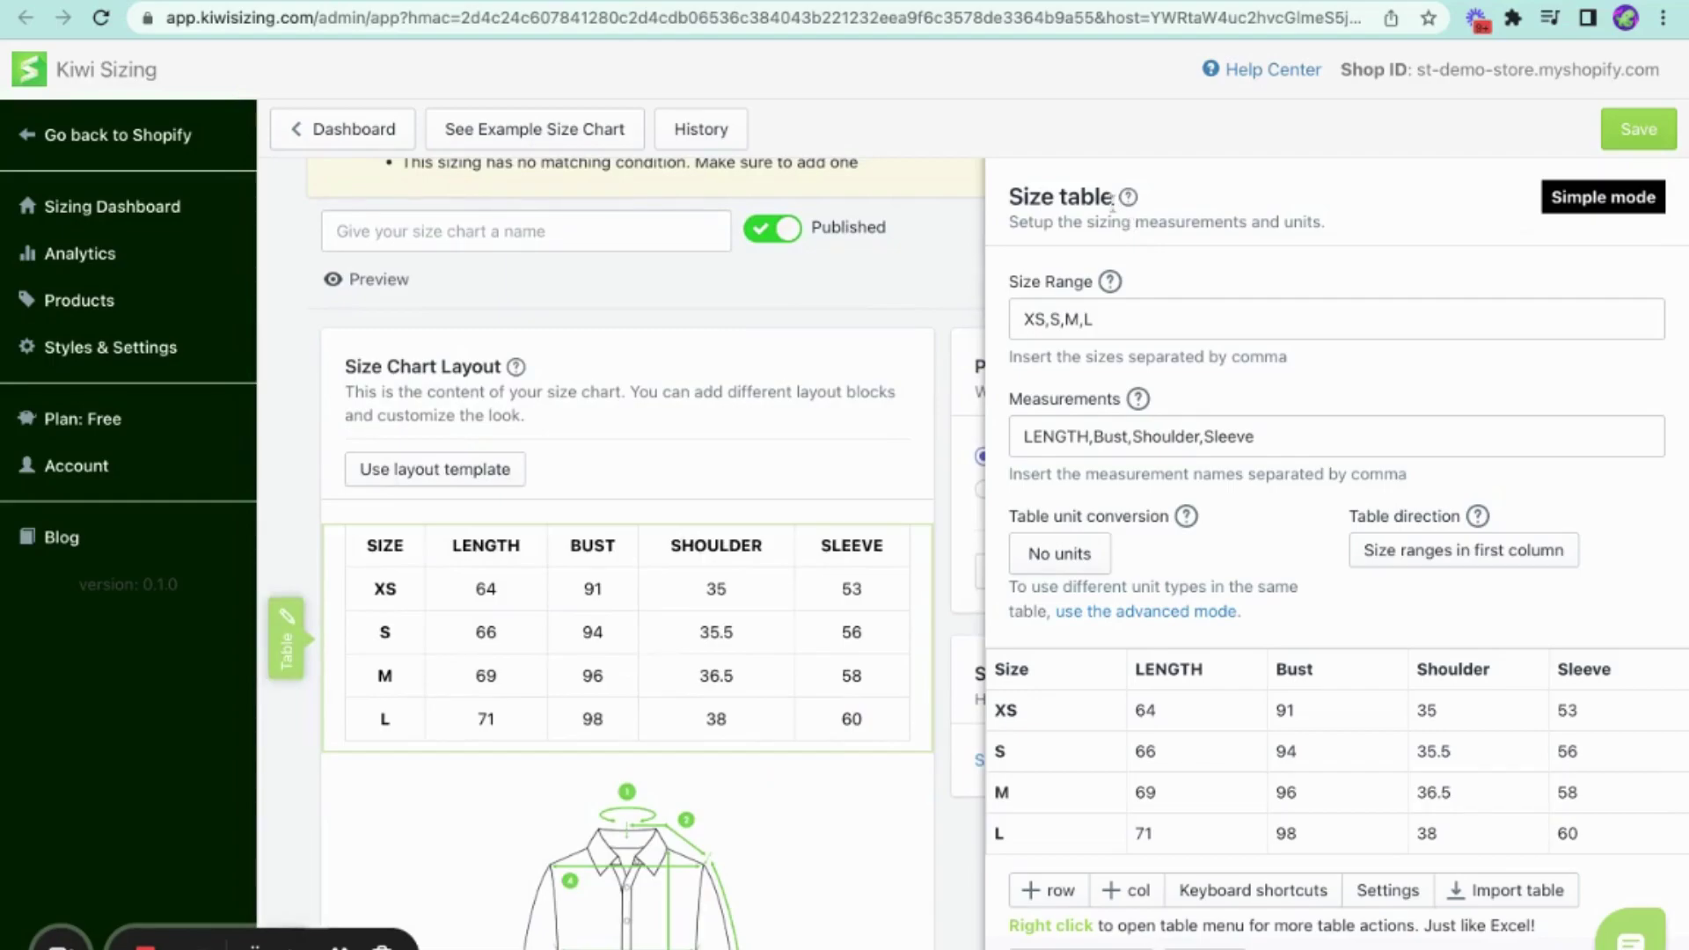
{"action": "scroll", "coordinate": [1264, 519], "scroll_direction": "down", "scroll_amount": 4}
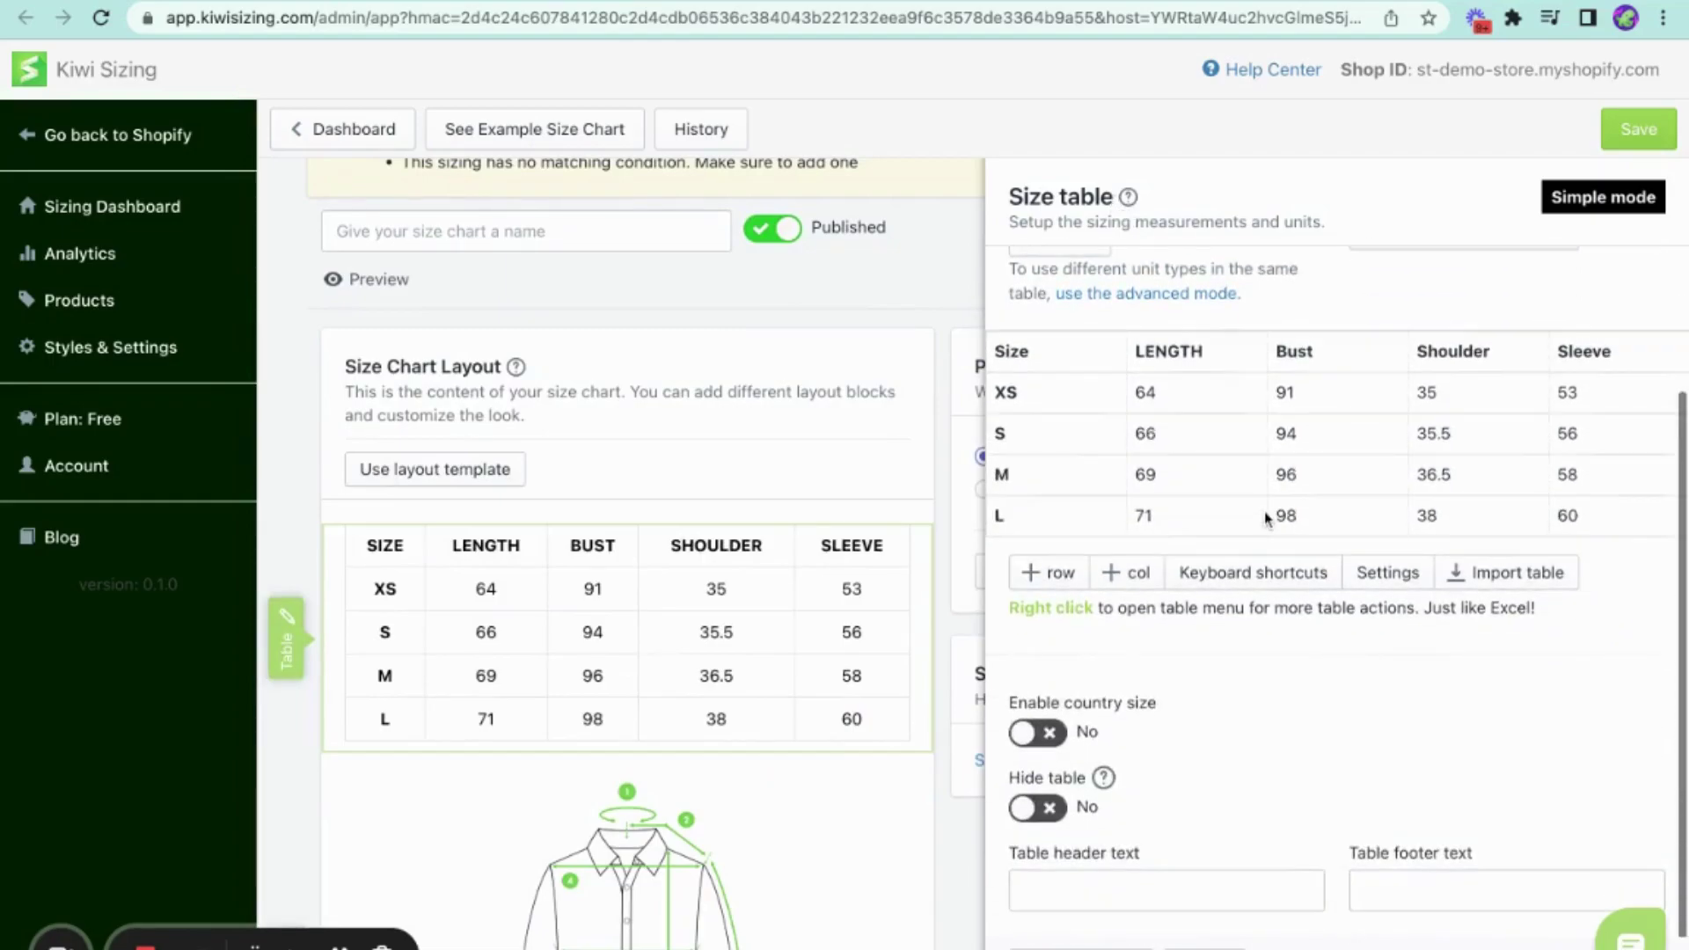
{"action": "left_click", "coordinate": [703, 616]}
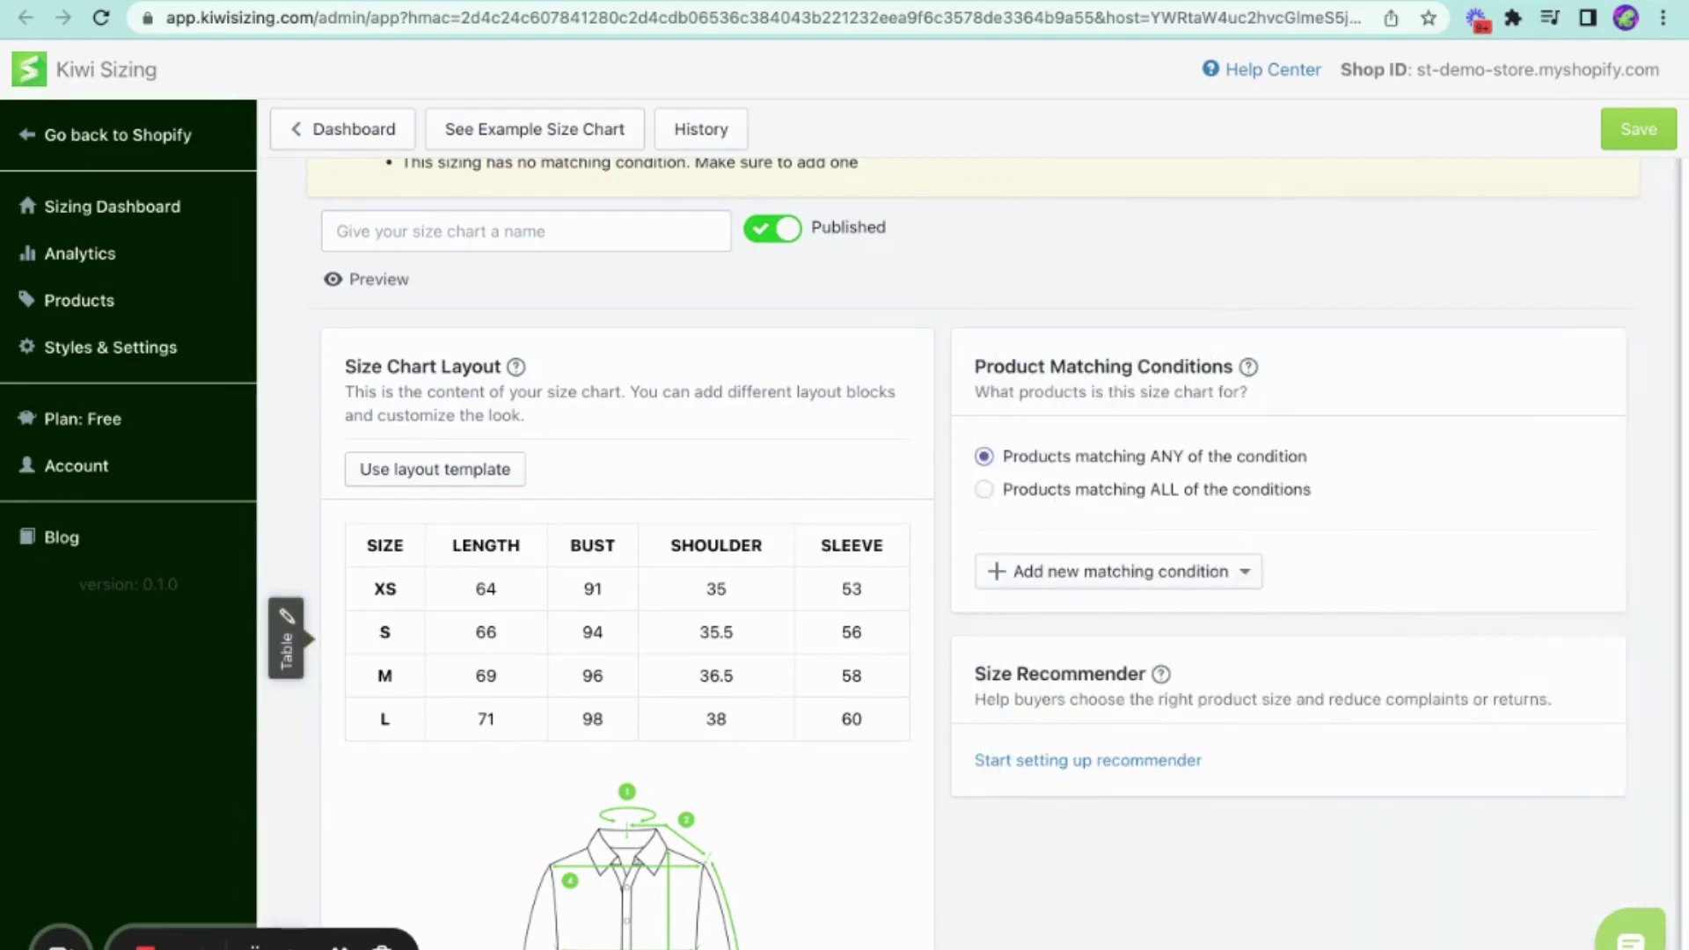
Step: Enter 'Amazing T-shirt' as the size chart's name
{"action": "scroll", "coordinate": [700, 548], "scroll_direction": "up", "scroll_amount": 2}
{"action": "left_click", "coordinate": [603, 366]}
{"action": "type", "text": "Amazing T-shirt"}
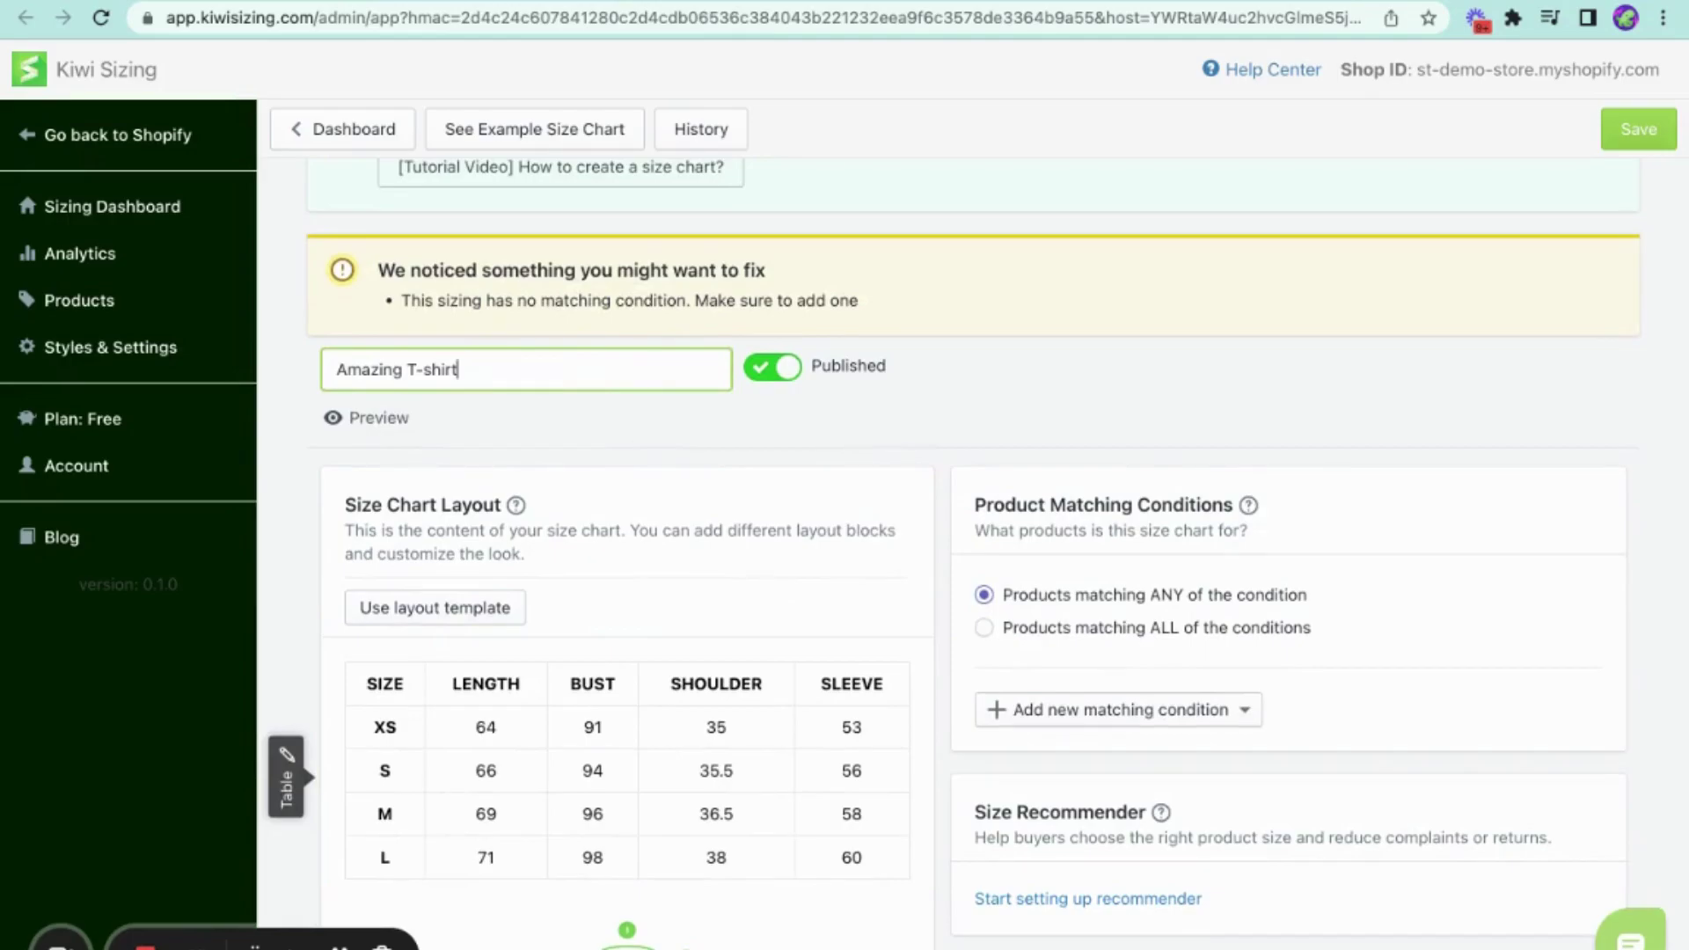
{"action": "left_click", "coordinate": [652, 445]}
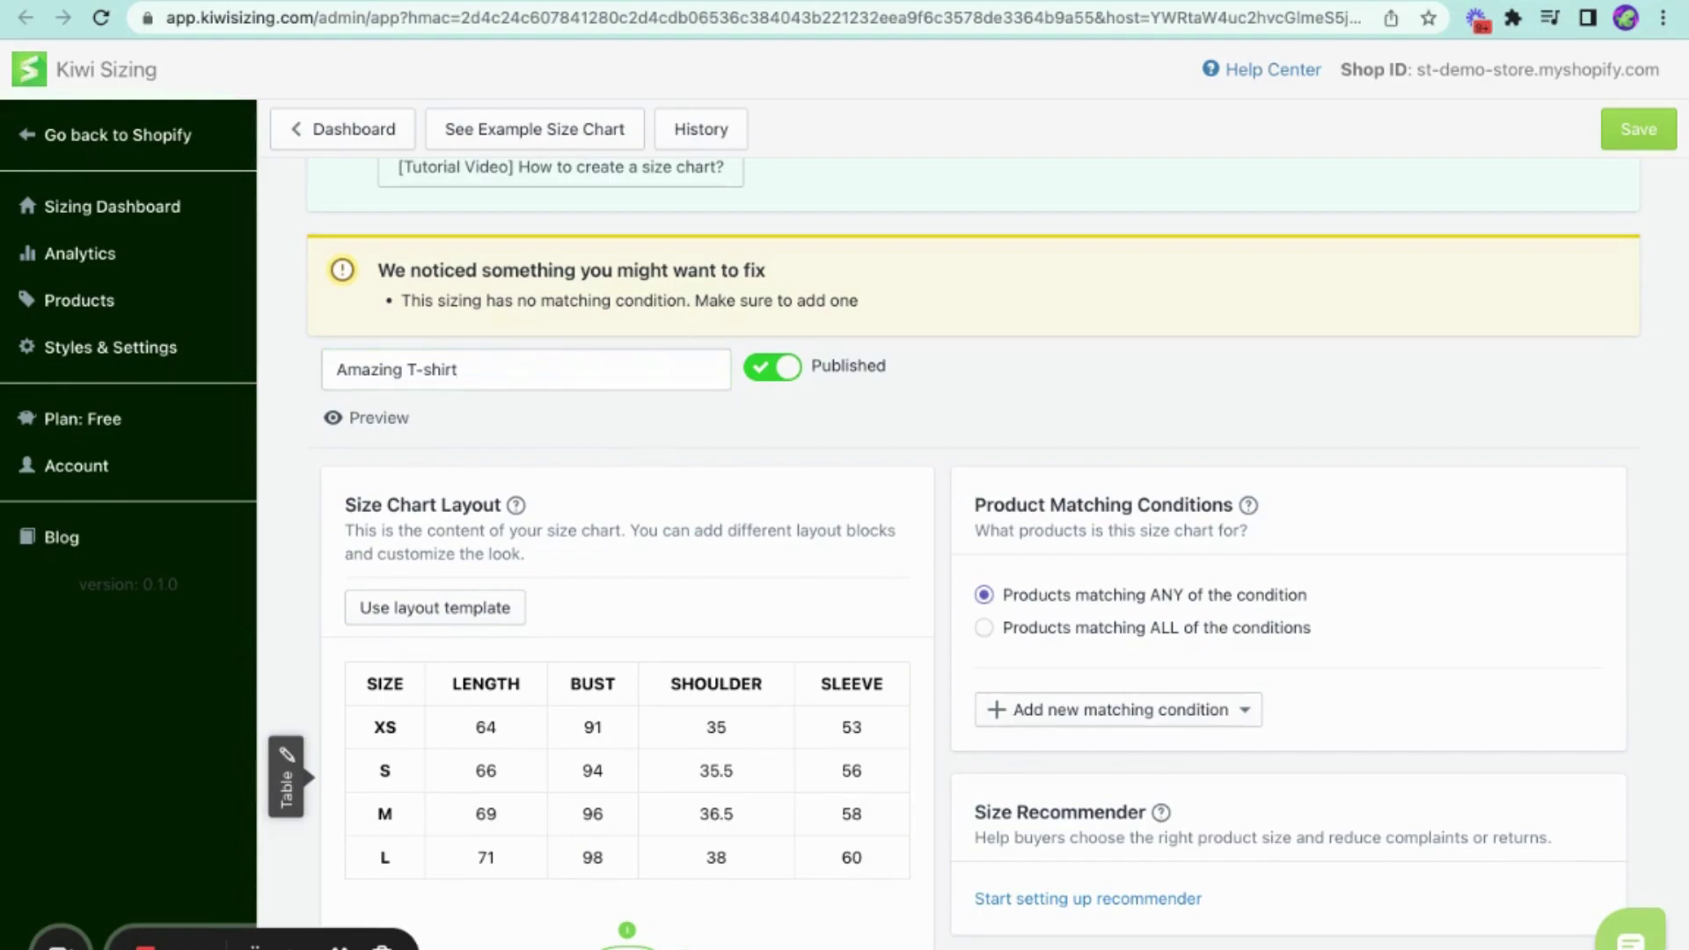
{"action": "scroll", "coordinate": [976, 537], "scroll_direction": "down", "scroll_amount": 2}
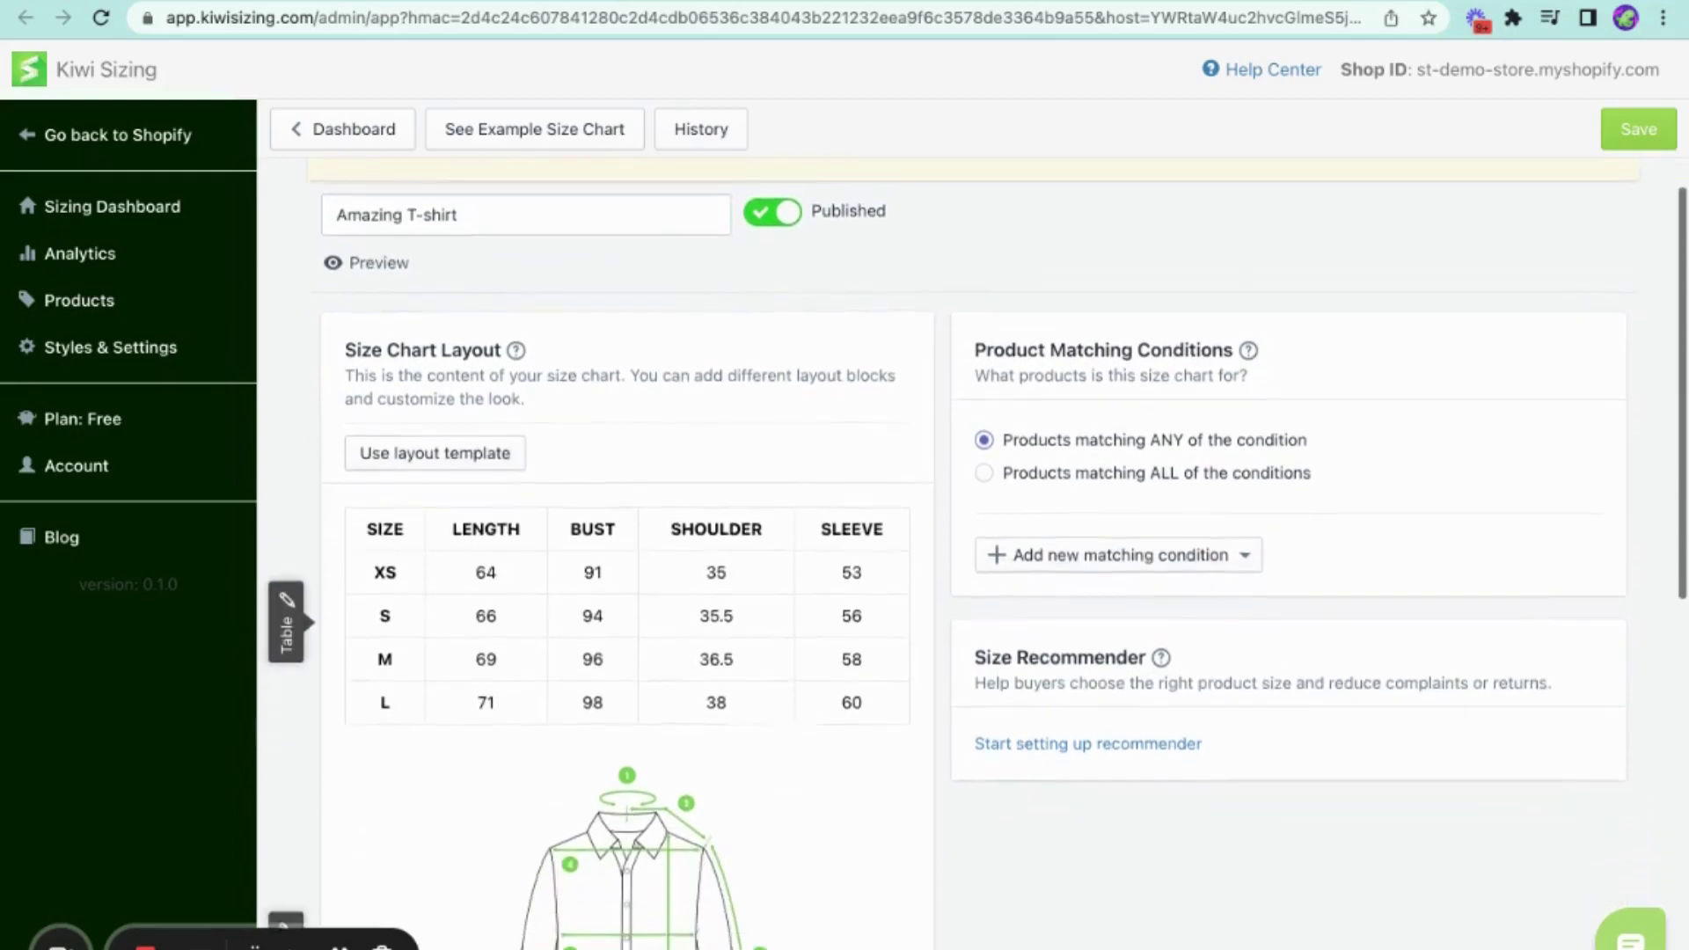
{"action": "scroll", "coordinate": [620, 436], "scroll_direction": "down", "scroll_amount": 1}
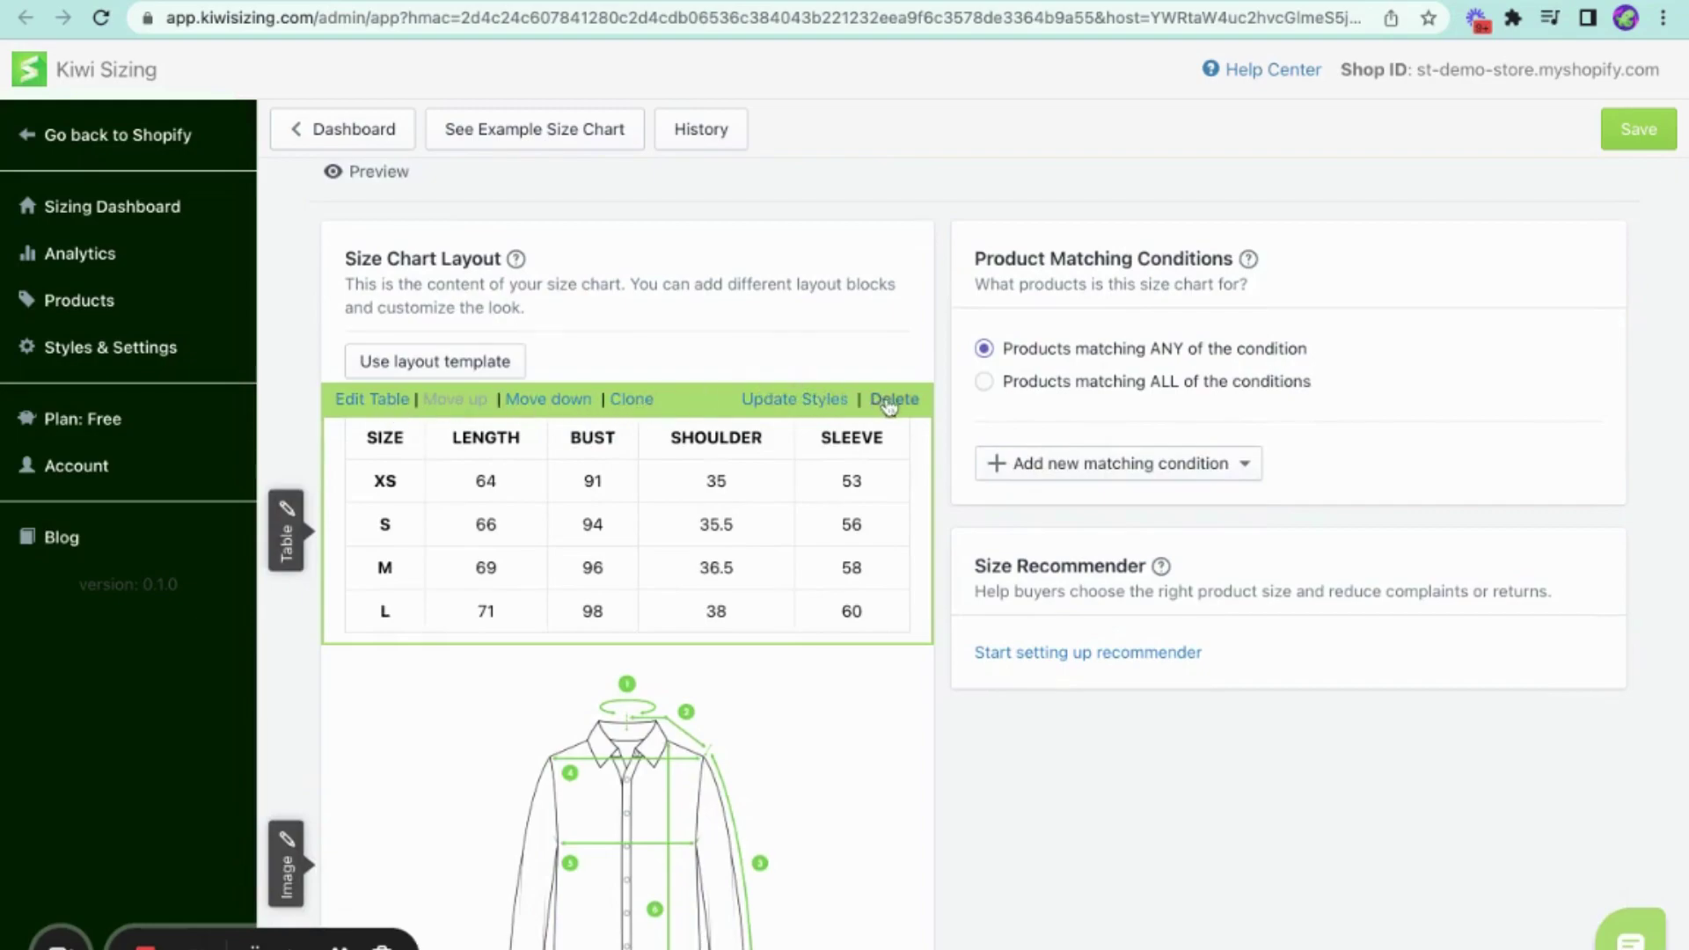
Step: Reposition the XS–L measurements table so it sits above the shirt diagram image block
{"action": "left_click", "coordinate": [383, 405]}
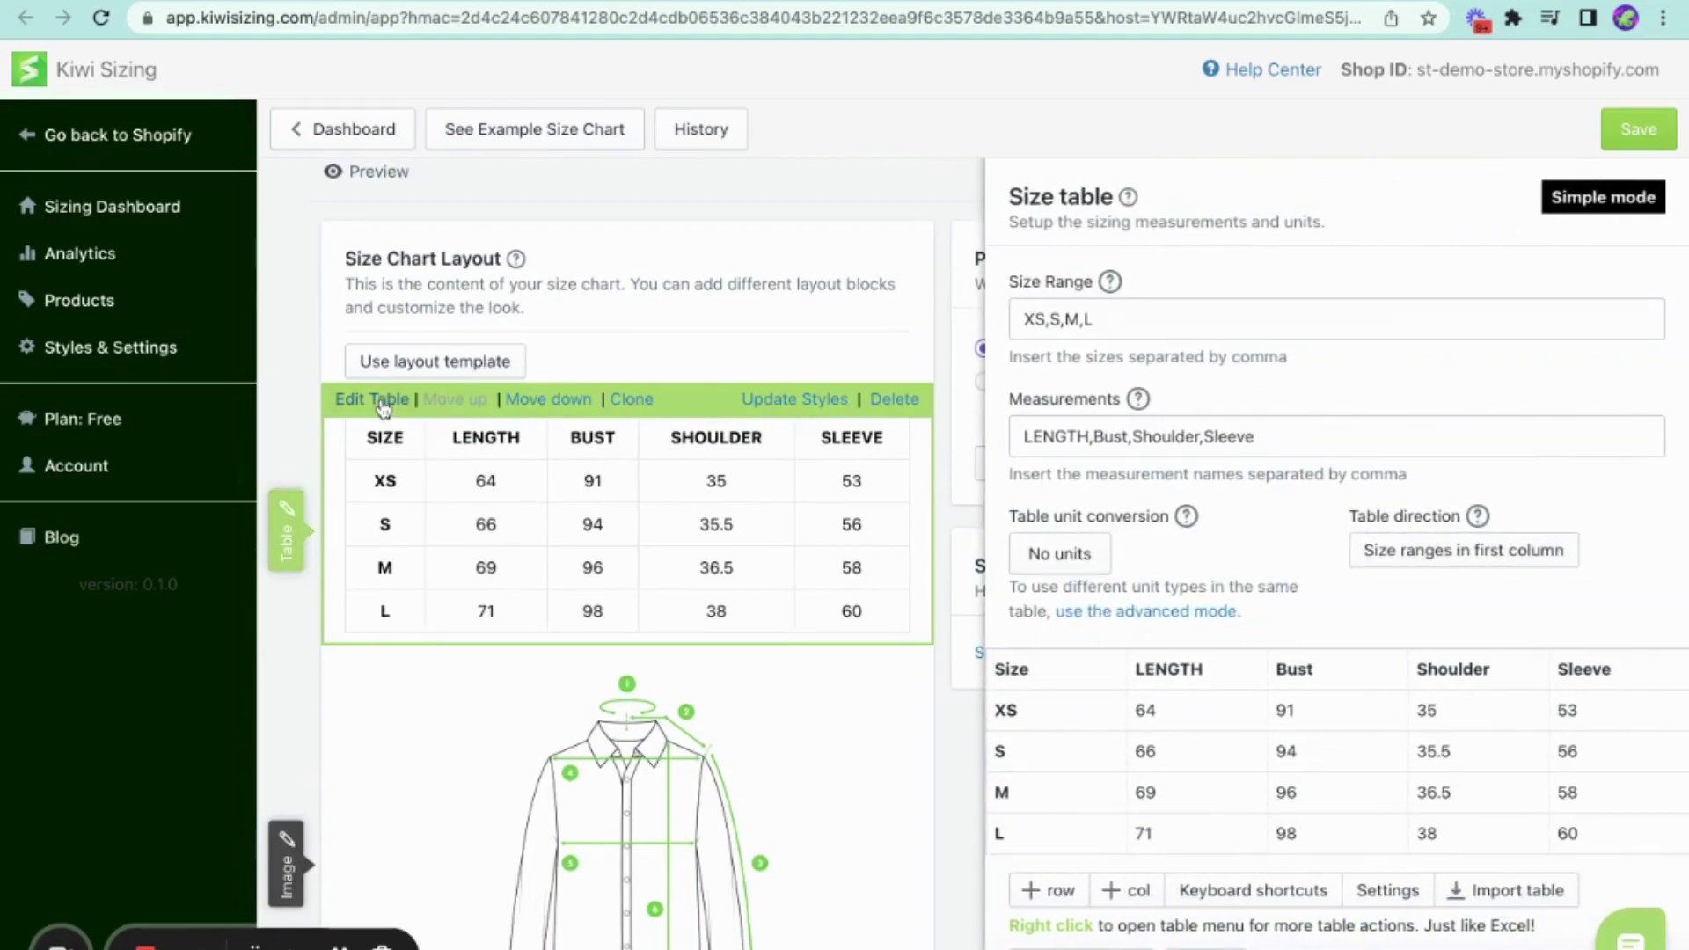
{"action": "scroll", "coordinate": [1142, 479], "scroll_direction": "down", "scroll_amount": 2}
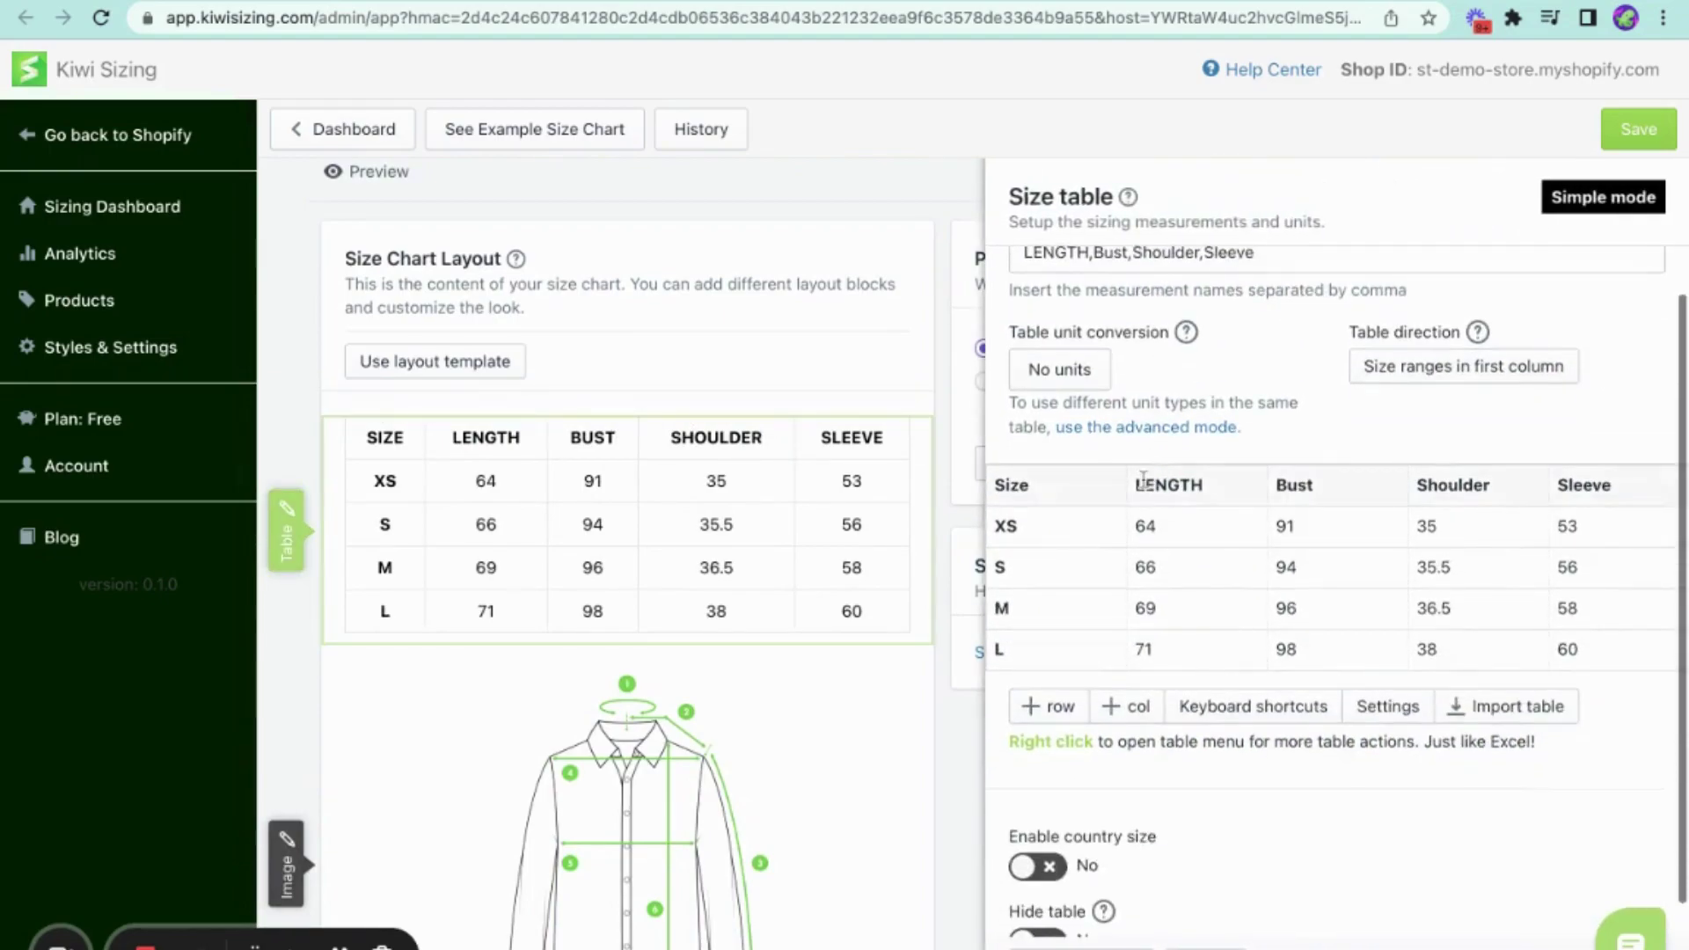
{"action": "left_click", "coordinate": [511, 398]}
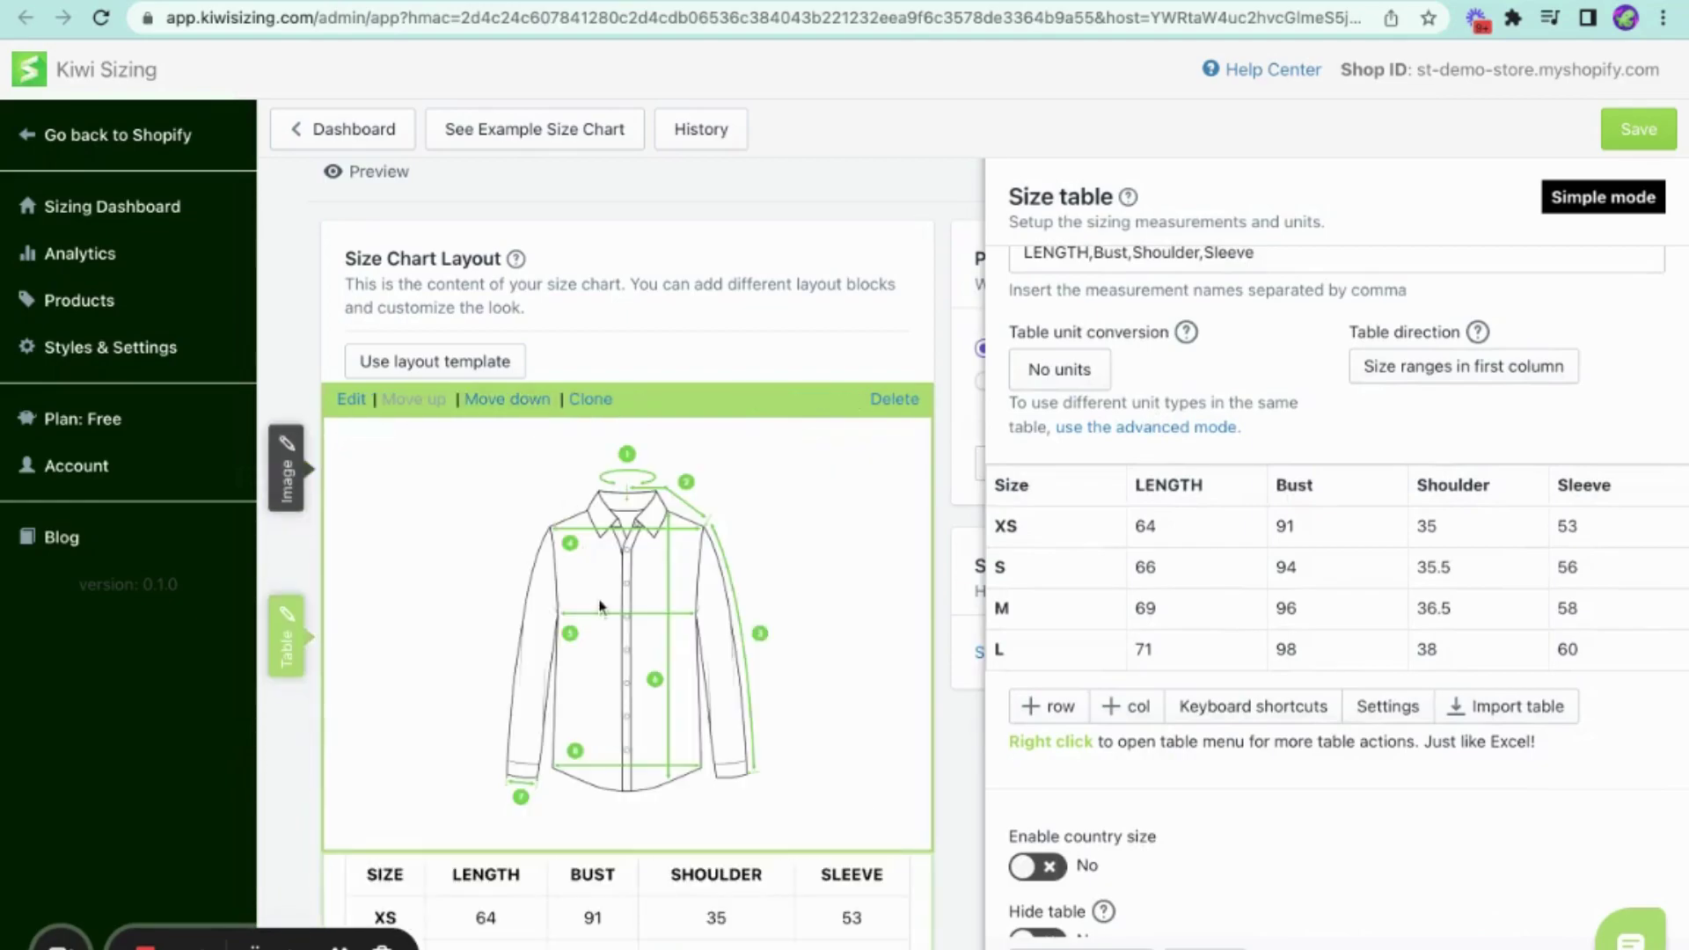
{"action": "scroll", "coordinate": [600, 607], "scroll_direction": "down", "scroll_amount": 2}
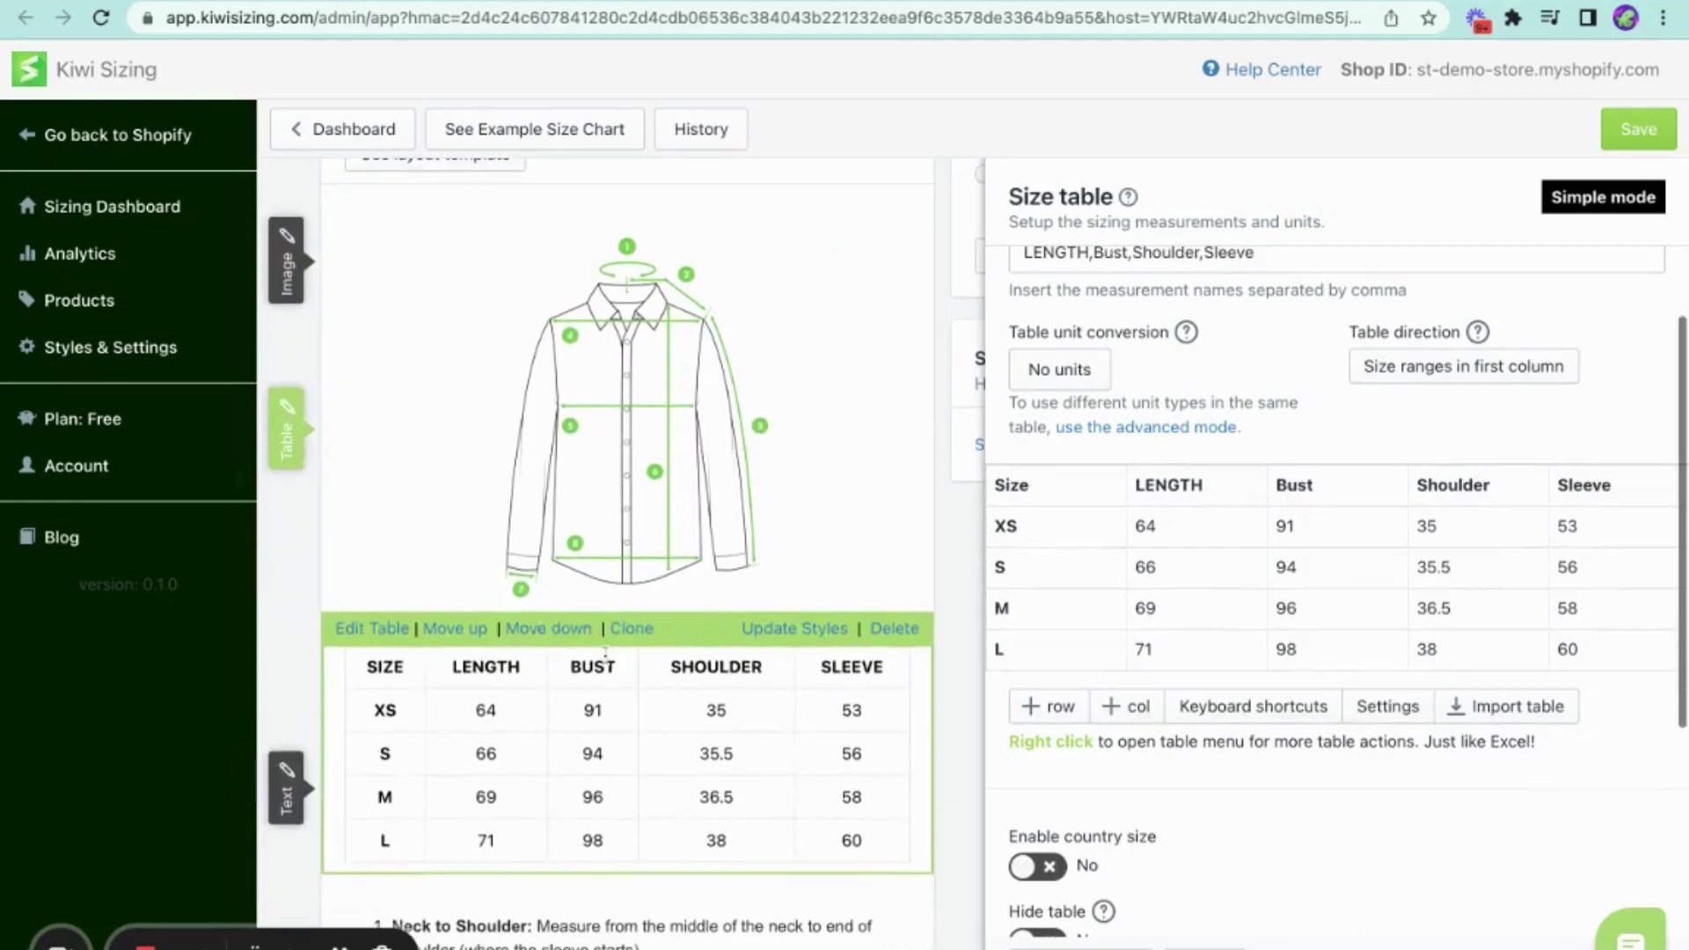
{"action": "left_click", "coordinate": [483, 628]}
{"action": "scroll", "coordinate": [613, 609], "scroll_direction": "up", "scroll_amount": 2}
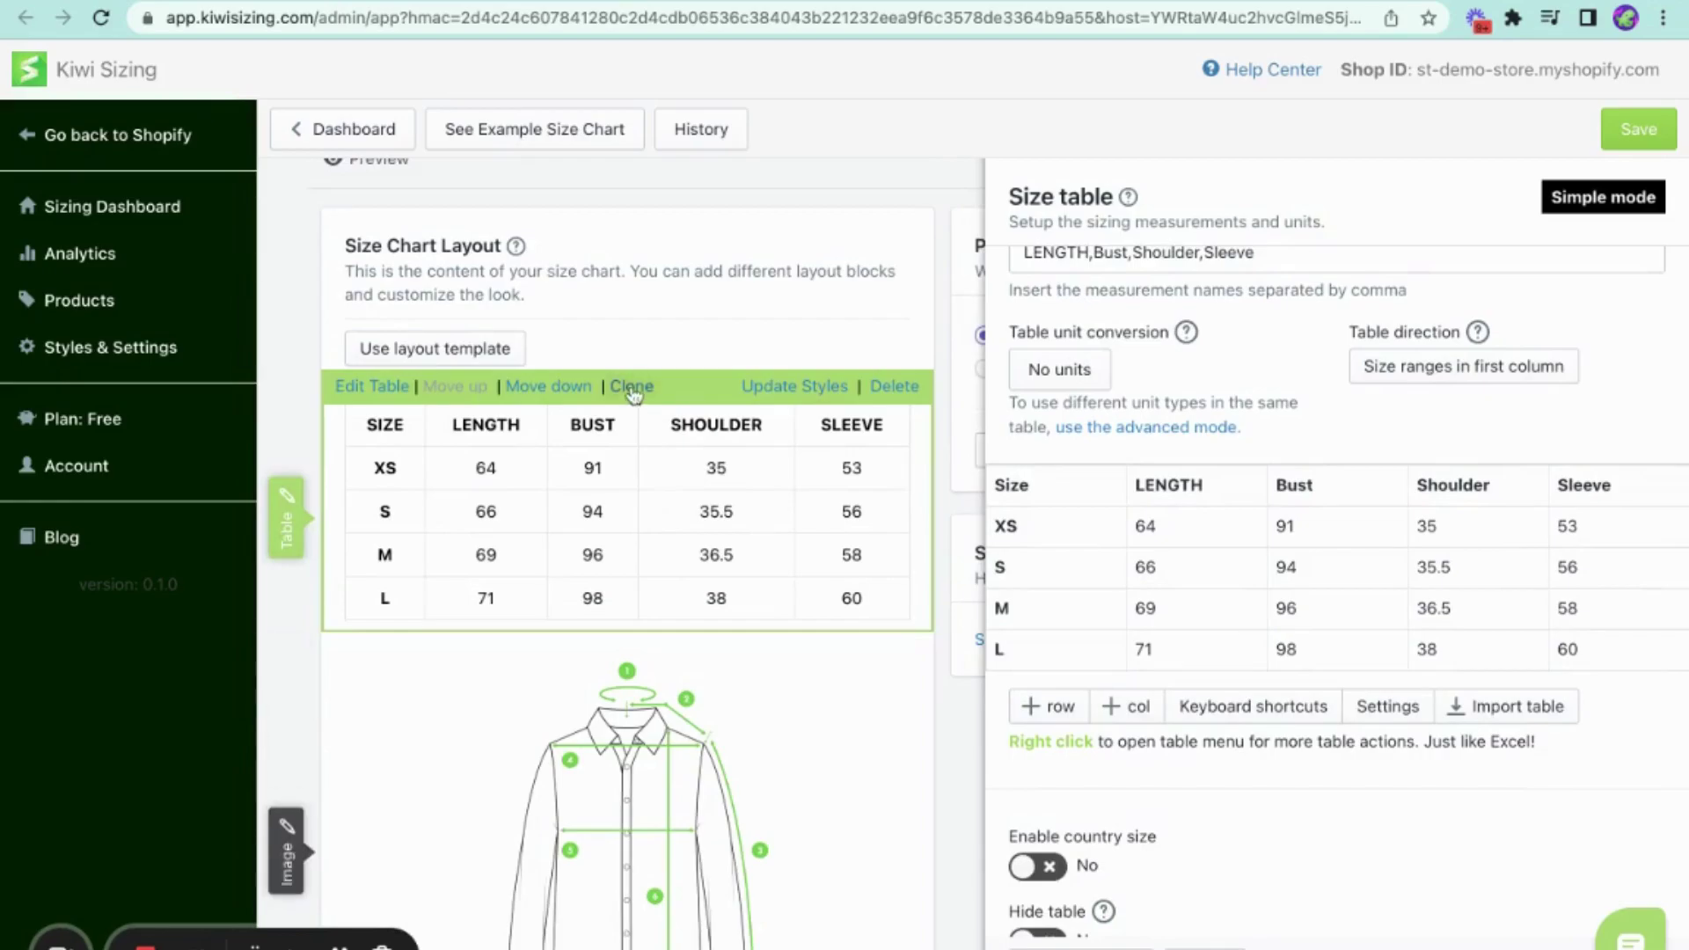
{"action": "scroll", "coordinate": [650, 785], "scroll_direction": "down", "scroll_amount": 10}
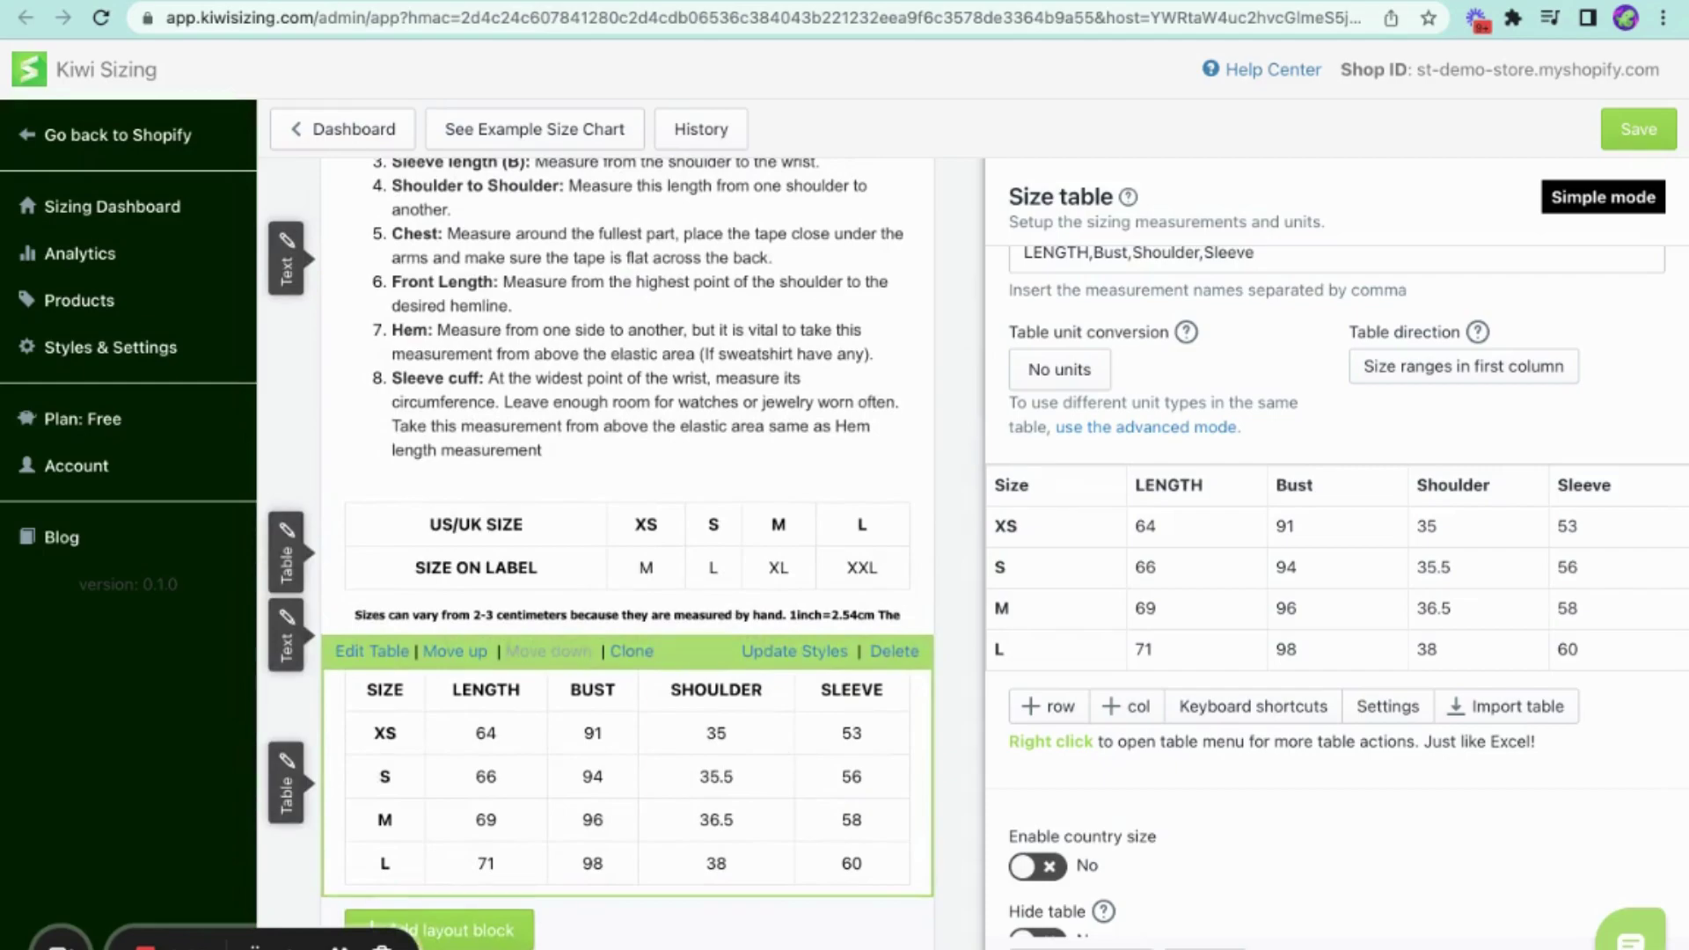
Step: Show the Add layout block options and browse the available block types
{"action": "left_click", "coordinate": [493, 934]}
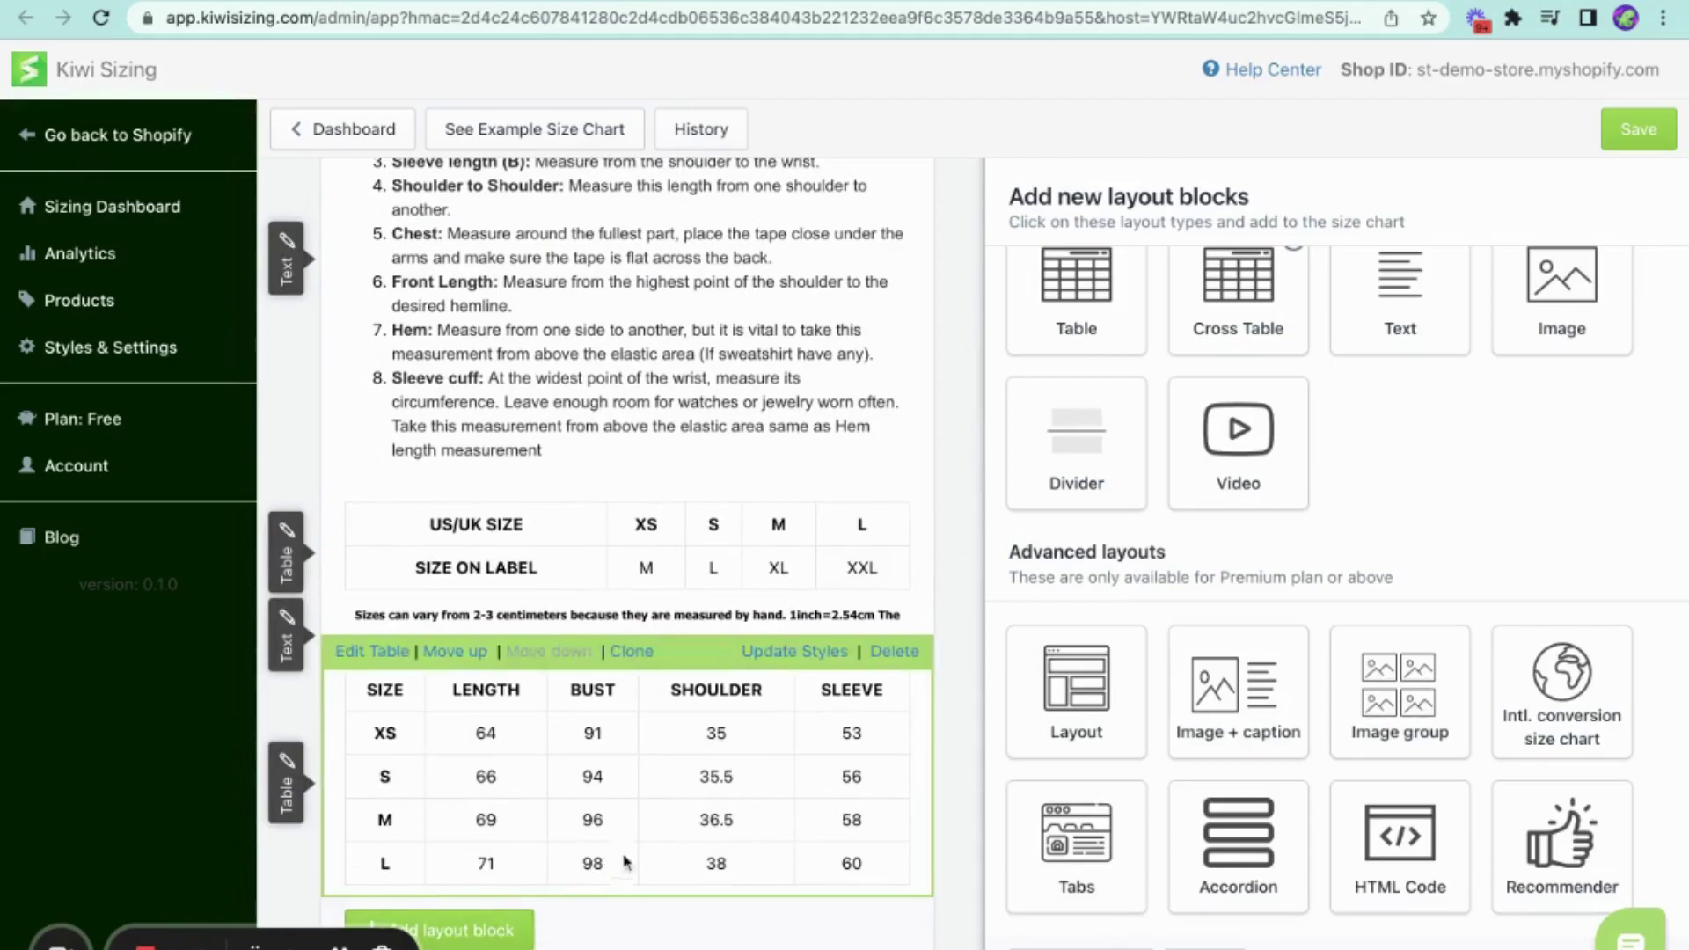
{"action": "scroll", "coordinate": [1195, 527], "scroll_direction": "up", "scroll_amount": 1}
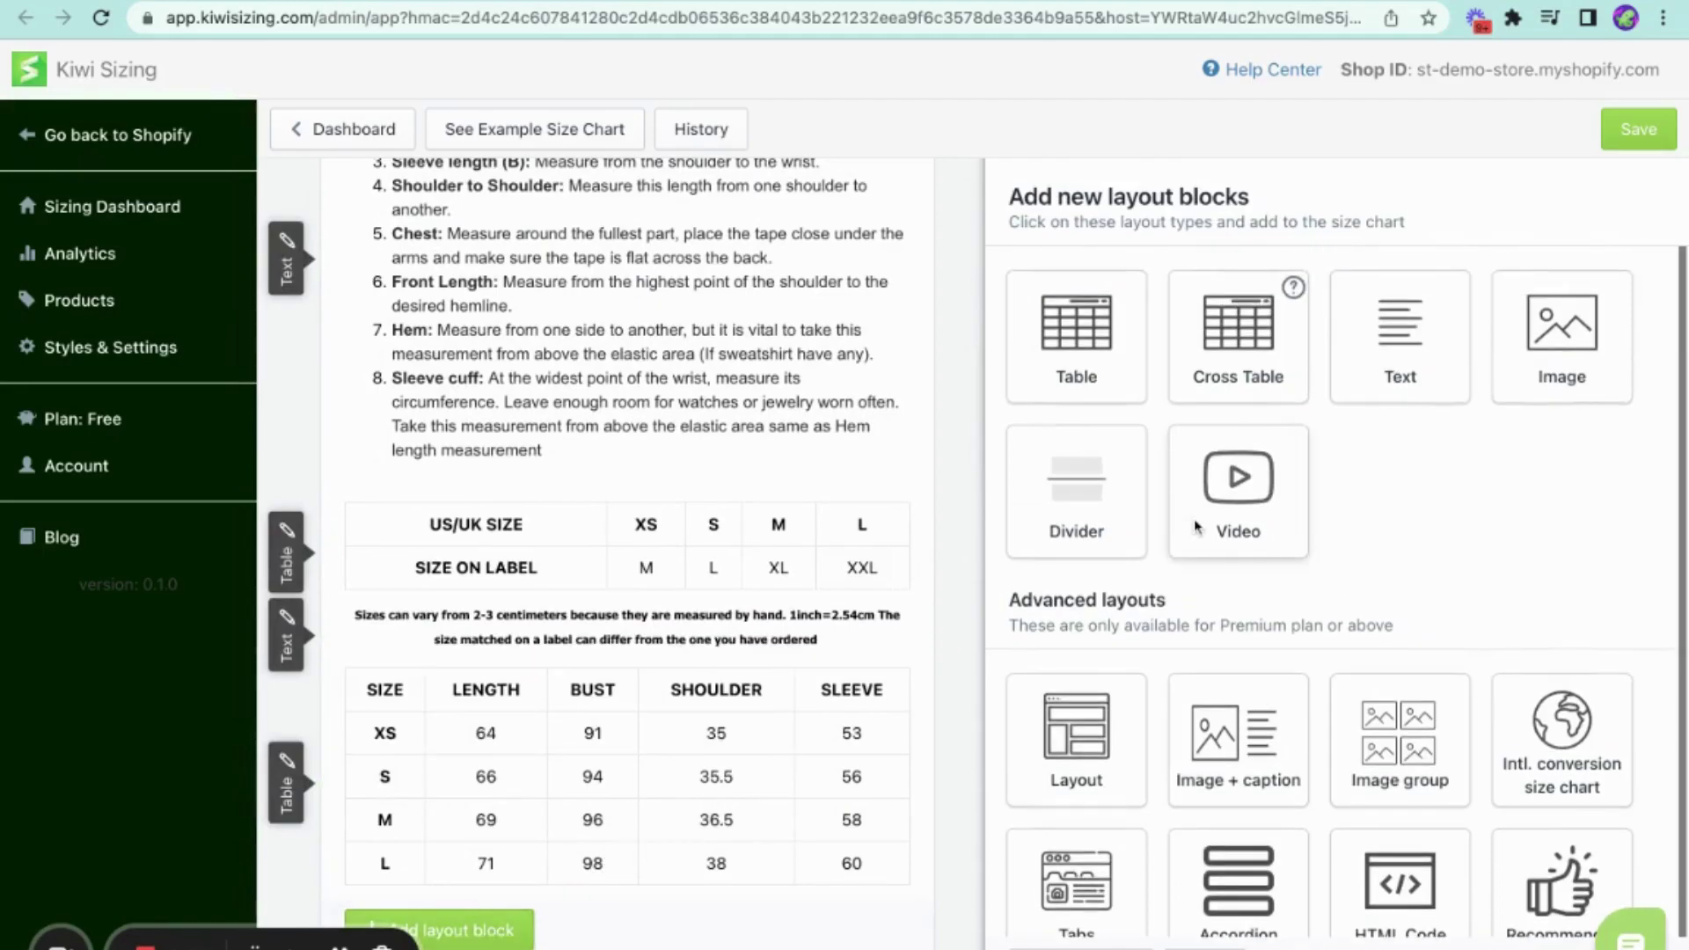
{"action": "scroll", "coordinate": [1196, 526], "scroll_direction": "down", "scroll_amount": 1}
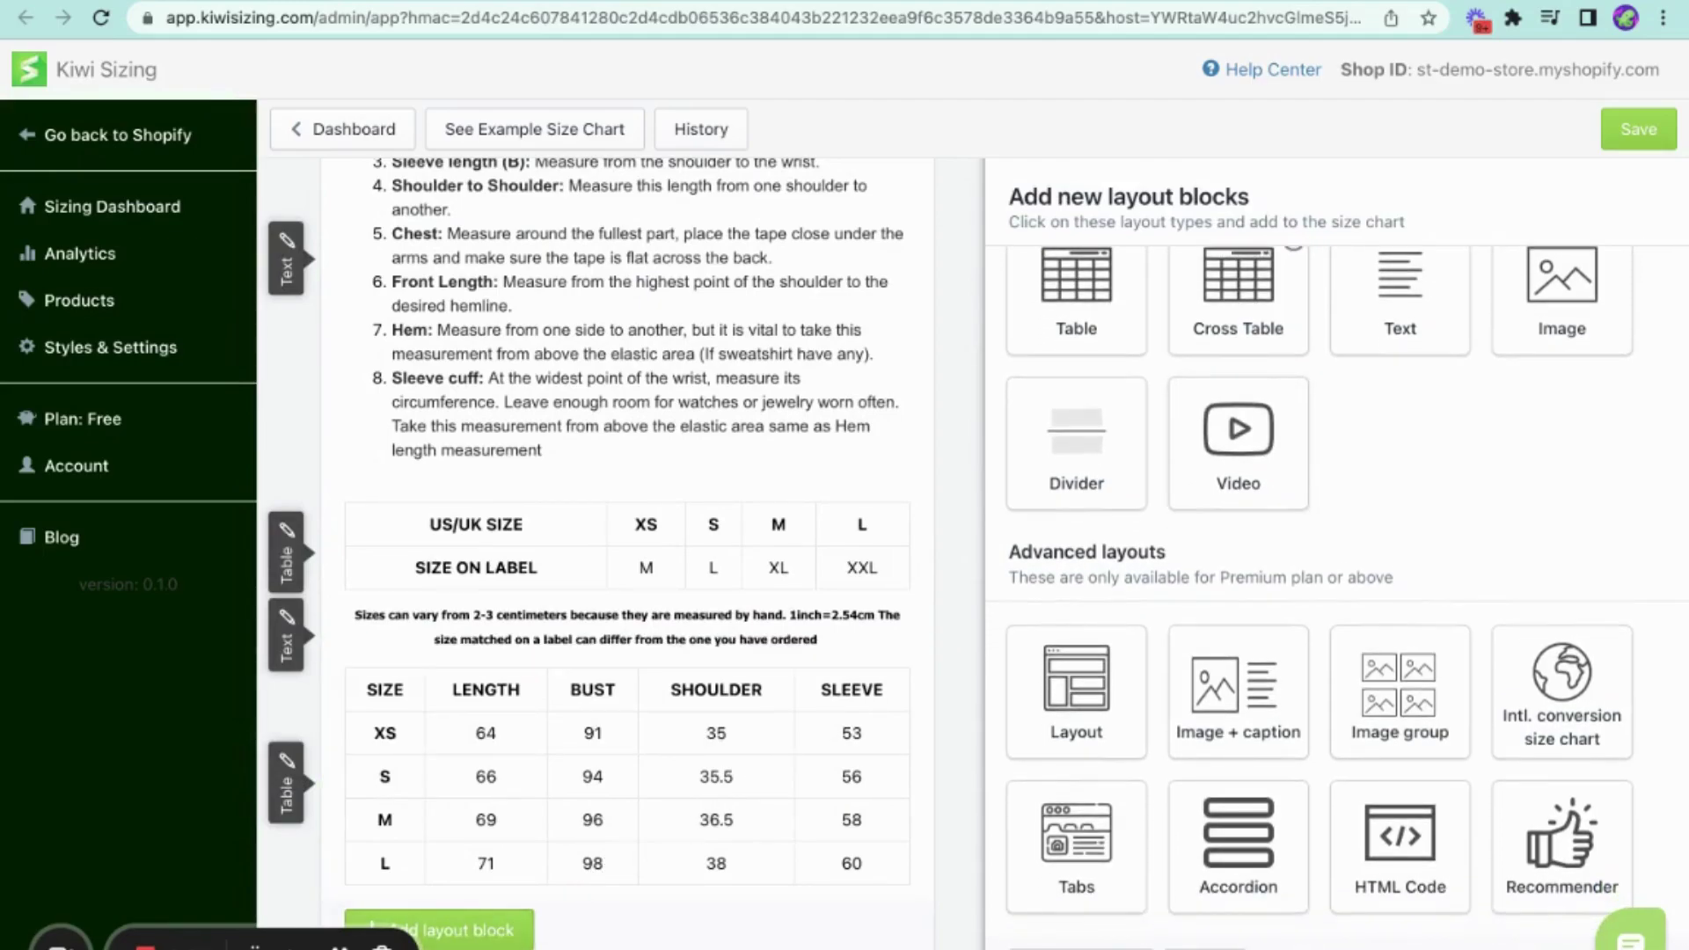
{"action": "scroll", "coordinate": [1327, 592], "scroll_direction": "up", "scroll_amount": 1}
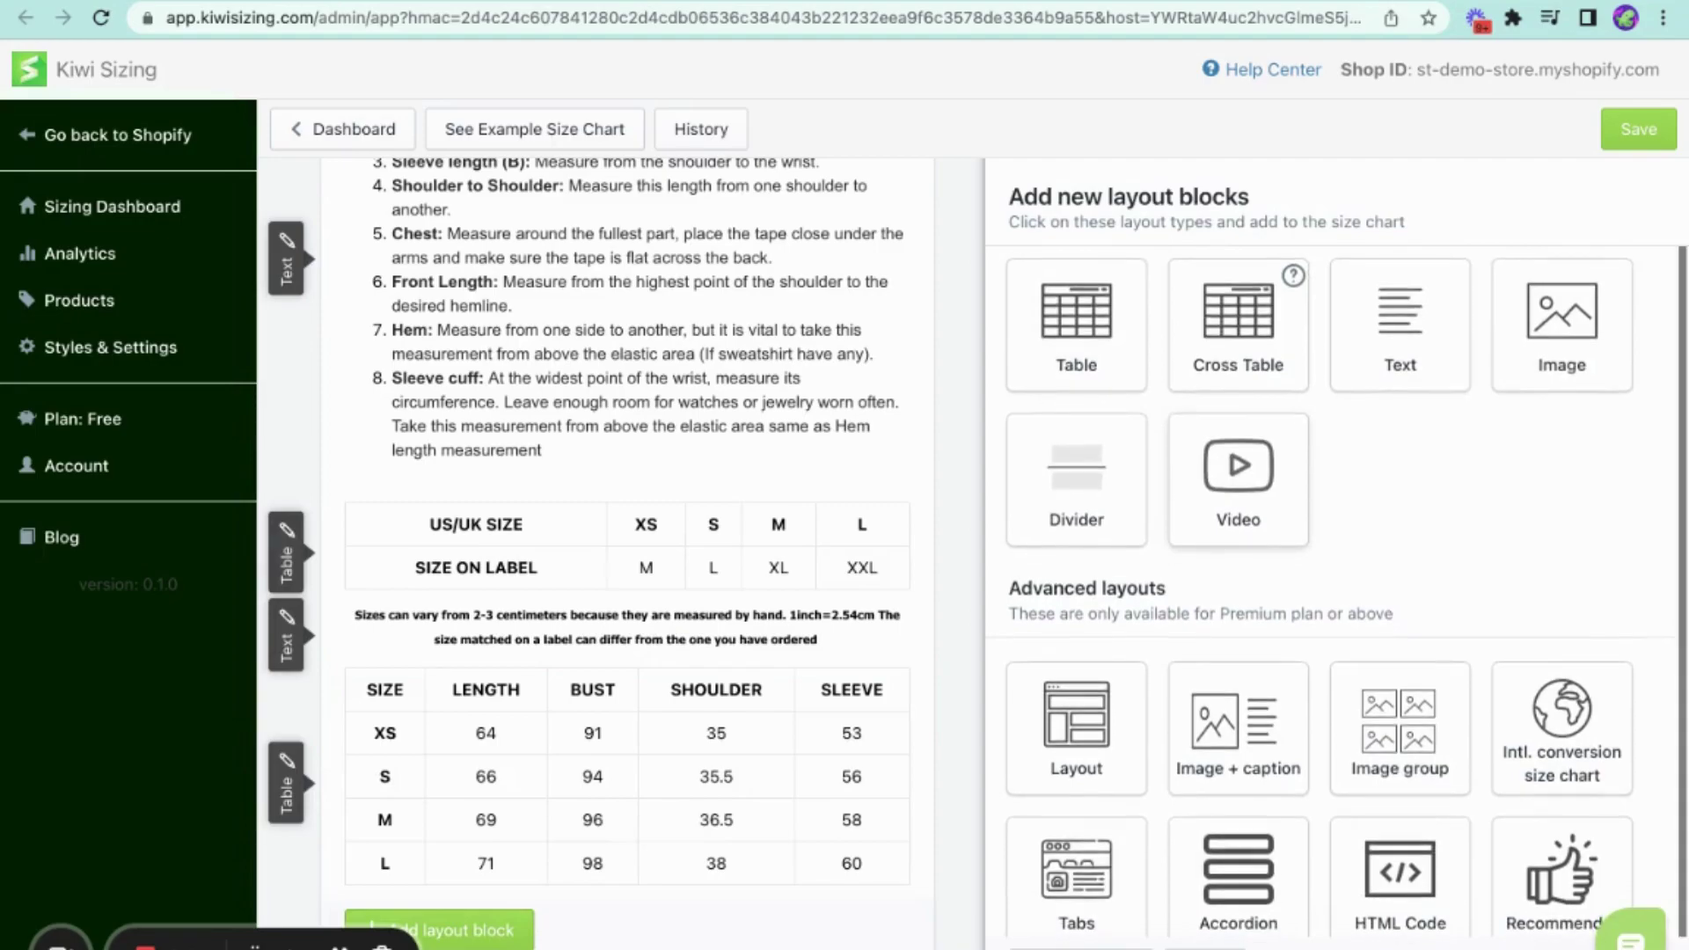
{"action": "scroll", "coordinate": [1327, 592], "scroll_direction": "up", "scroll_amount": 1}
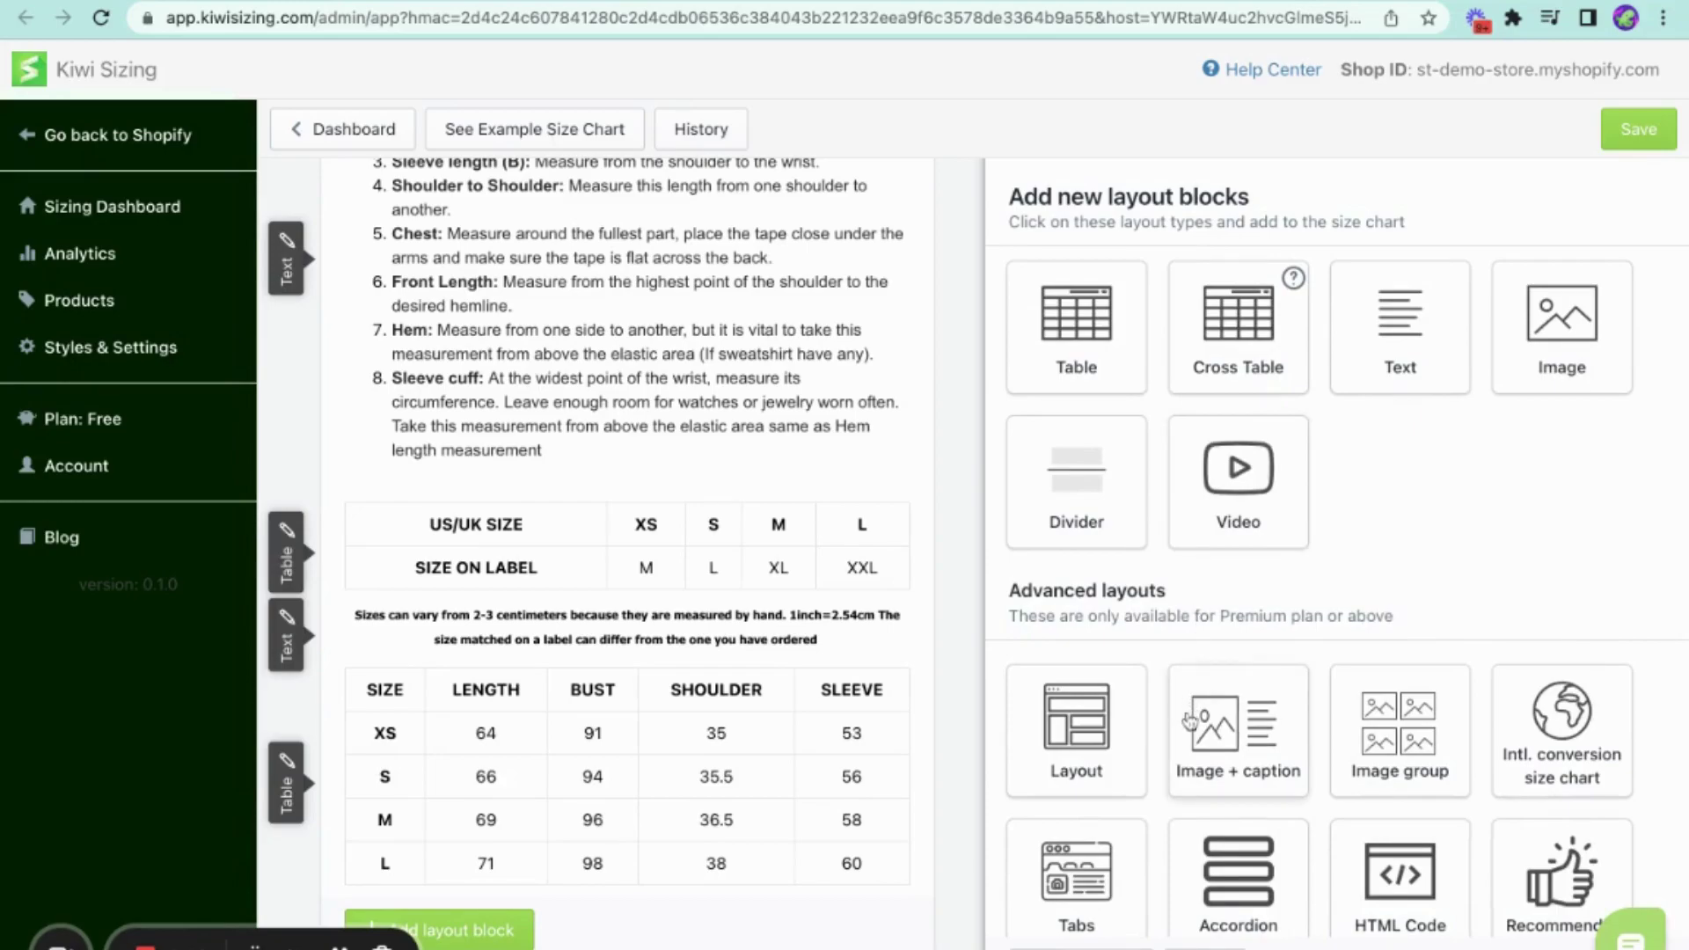
{"action": "mouse_move", "coordinate": [838, 762]}
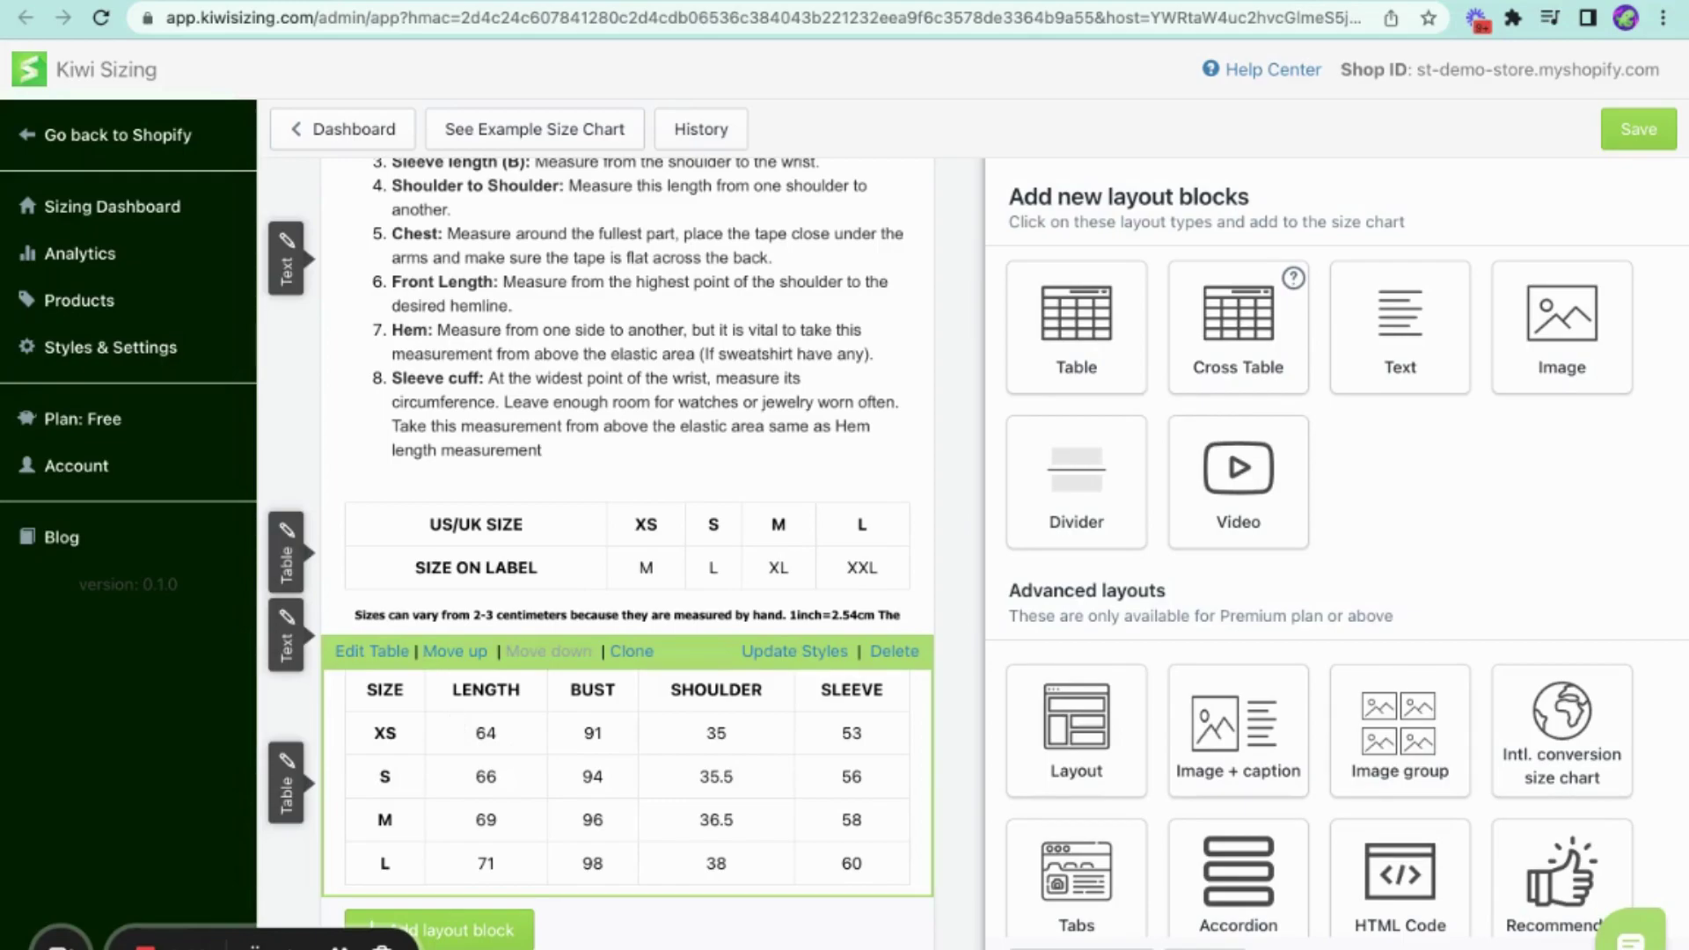
Step: Open the size table's Edit Table settings, preview Advanced mode, and finish in Simple mode
{"action": "left_click", "coordinate": [393, 655]}
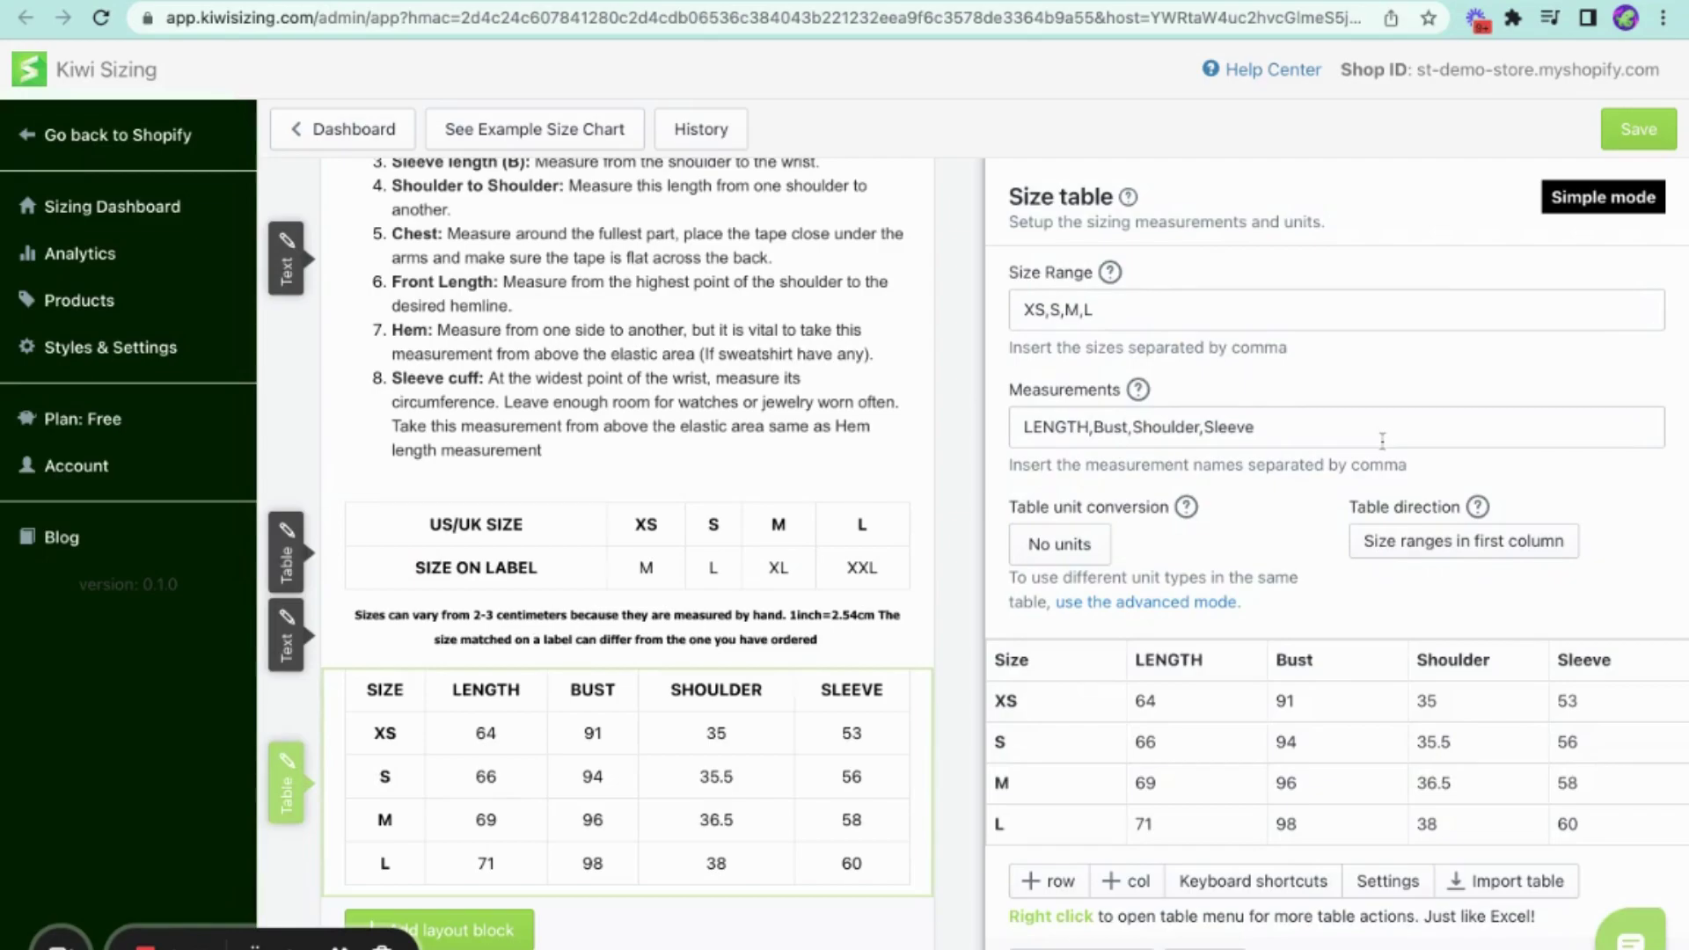
{"action": "left_click", "coordinate": [1581, 199]}
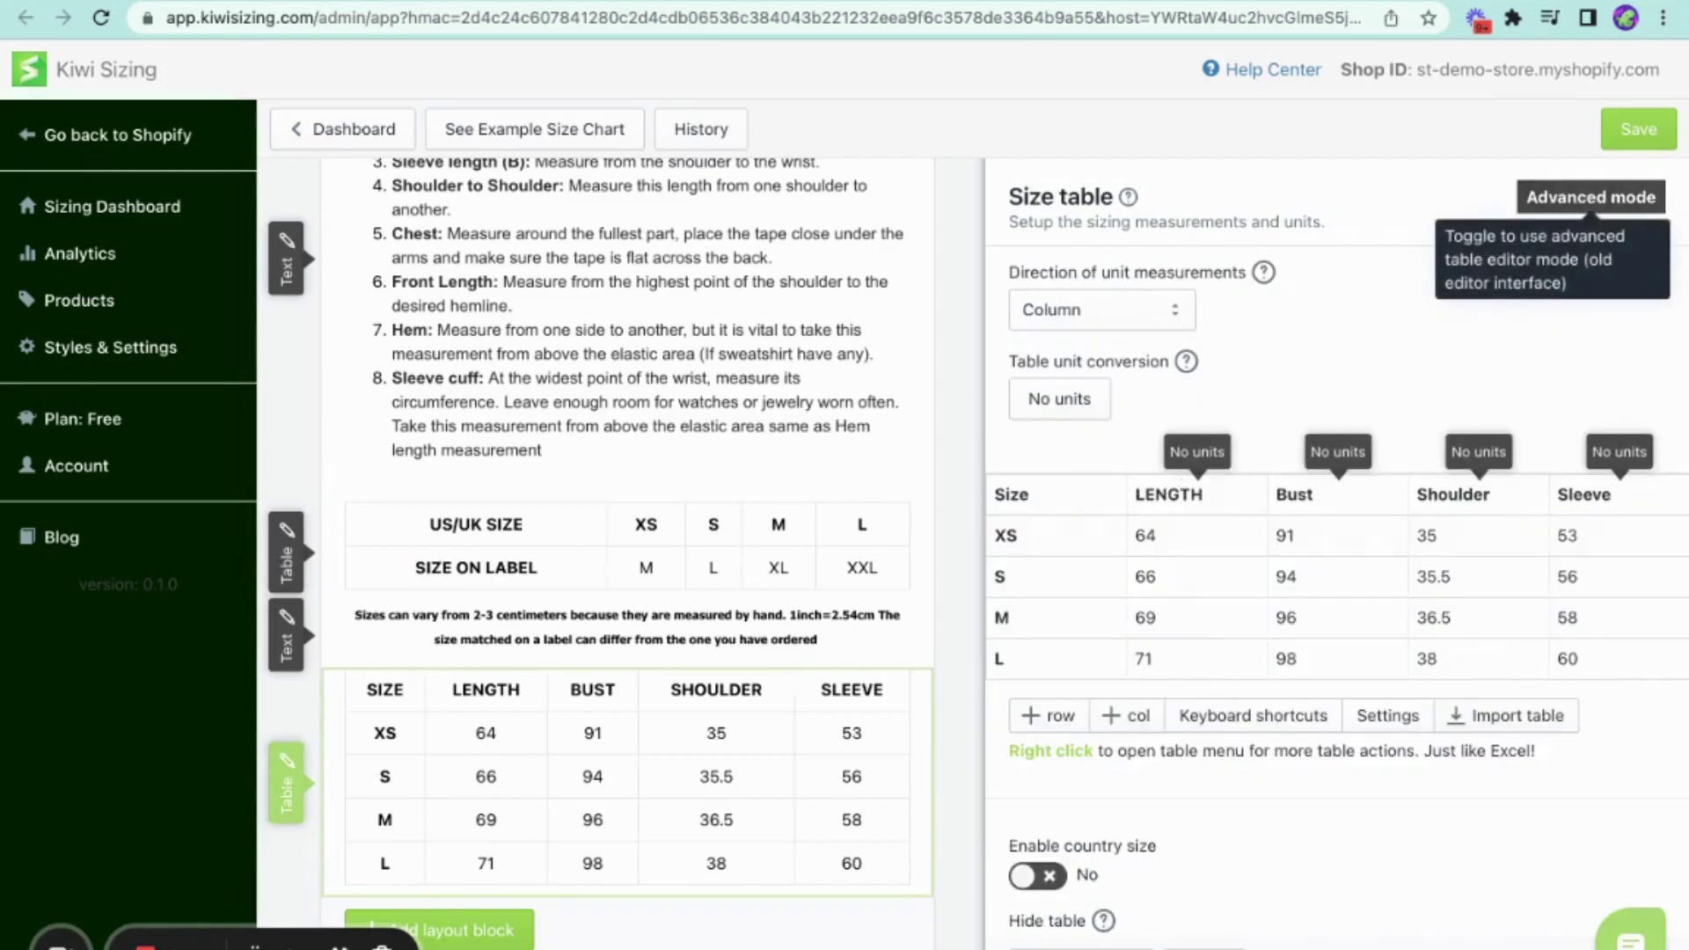
{"action": "left_click", "coordinate": [1582, 199]}
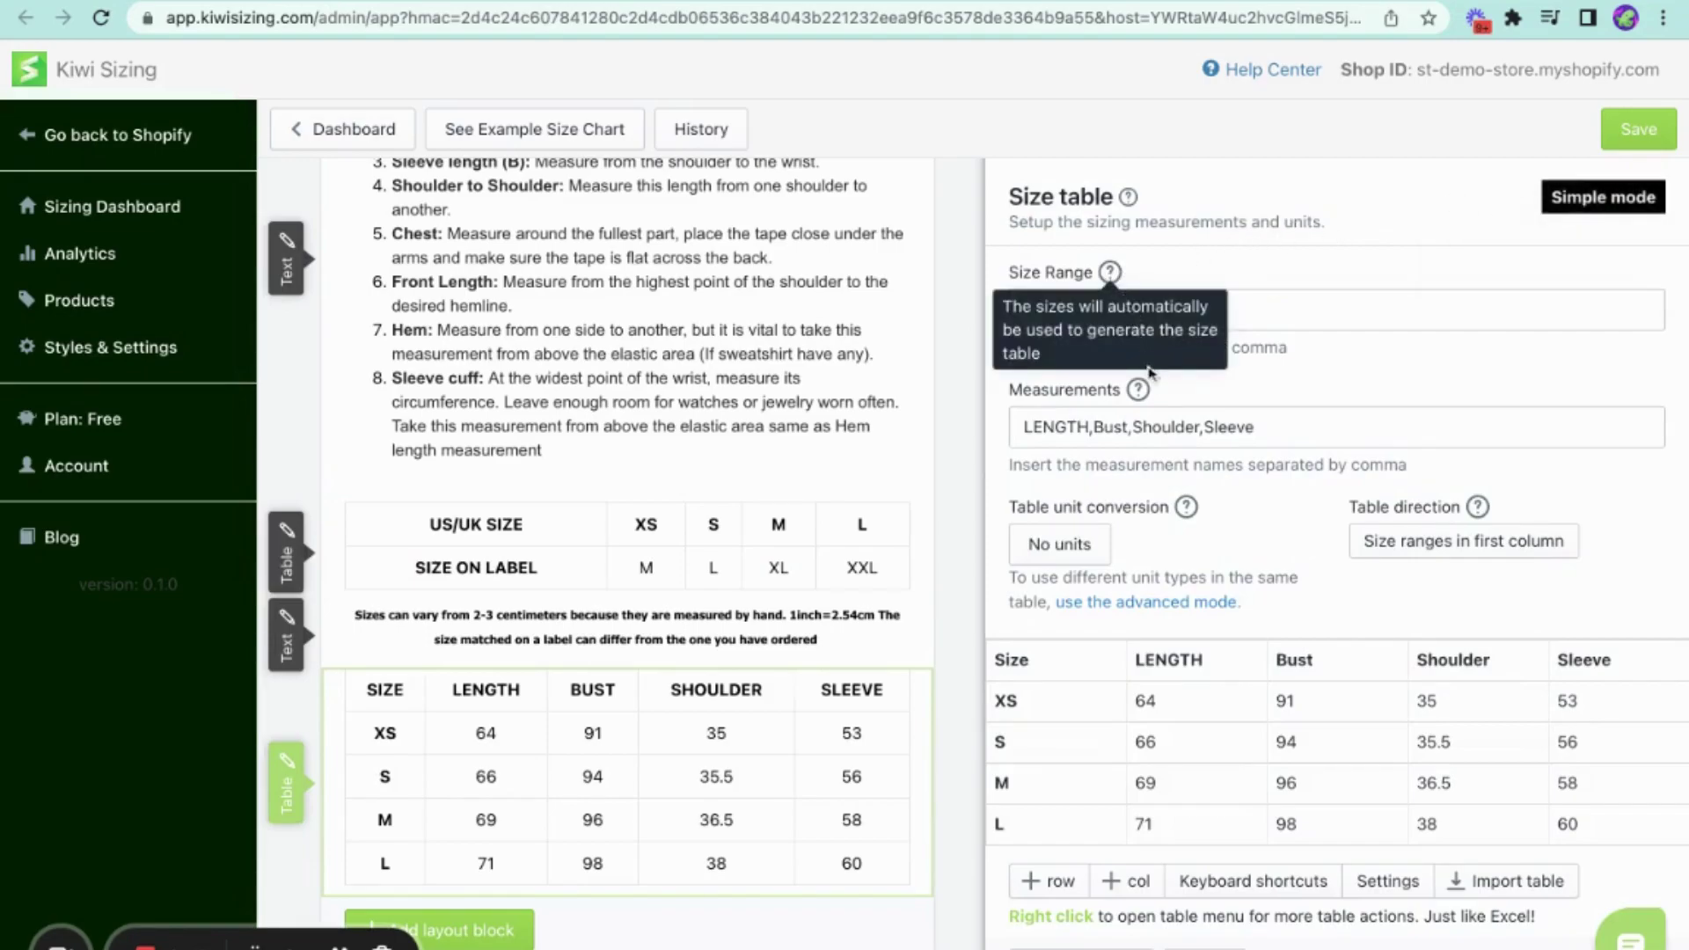
{"action": "mouse_move", "coordinate": [1144, 396]}
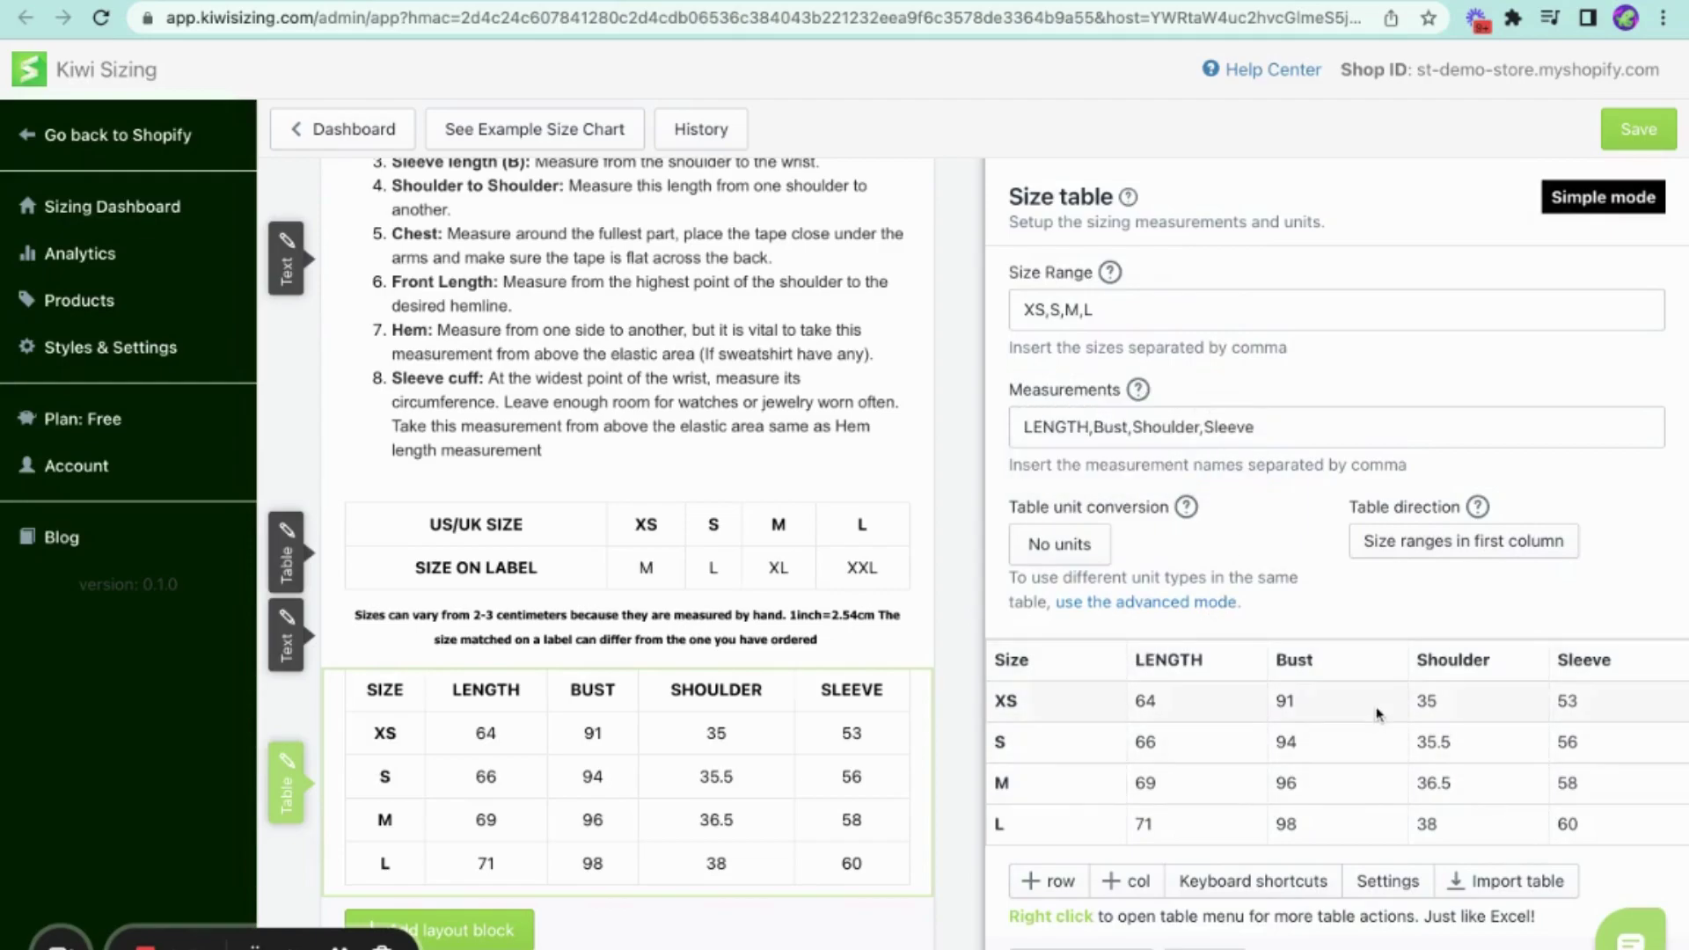
{"action": "left_click", "coordinate": [1623, 206]}
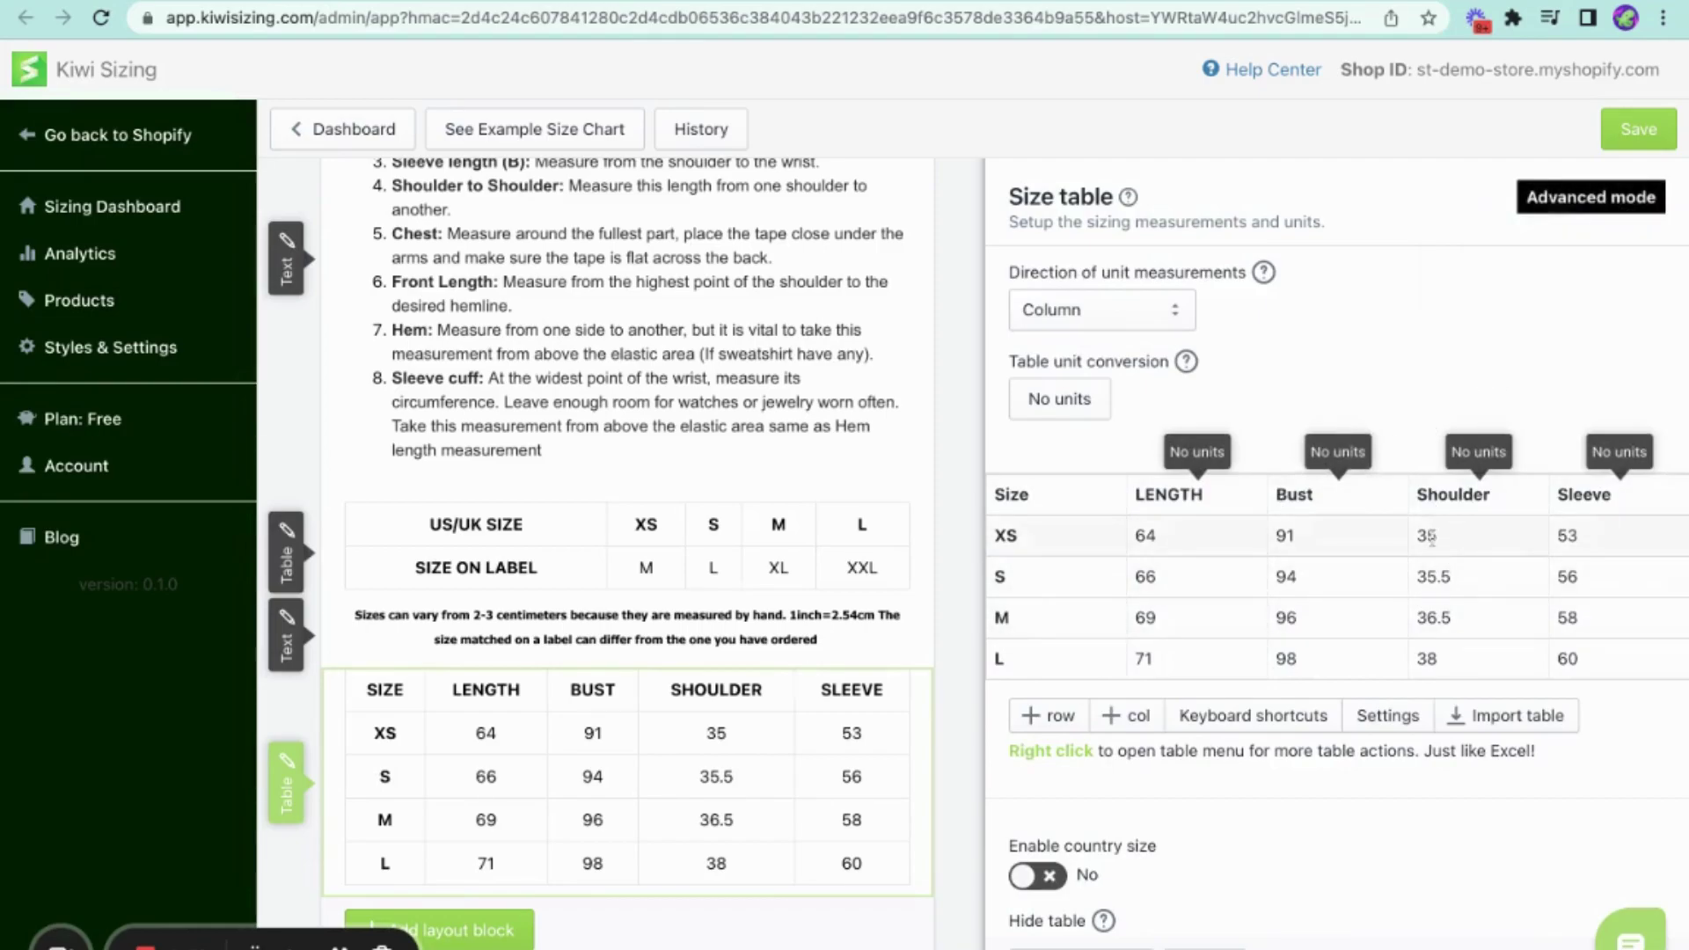
{"action": "left_click", "coordinate": [1584, 202]}
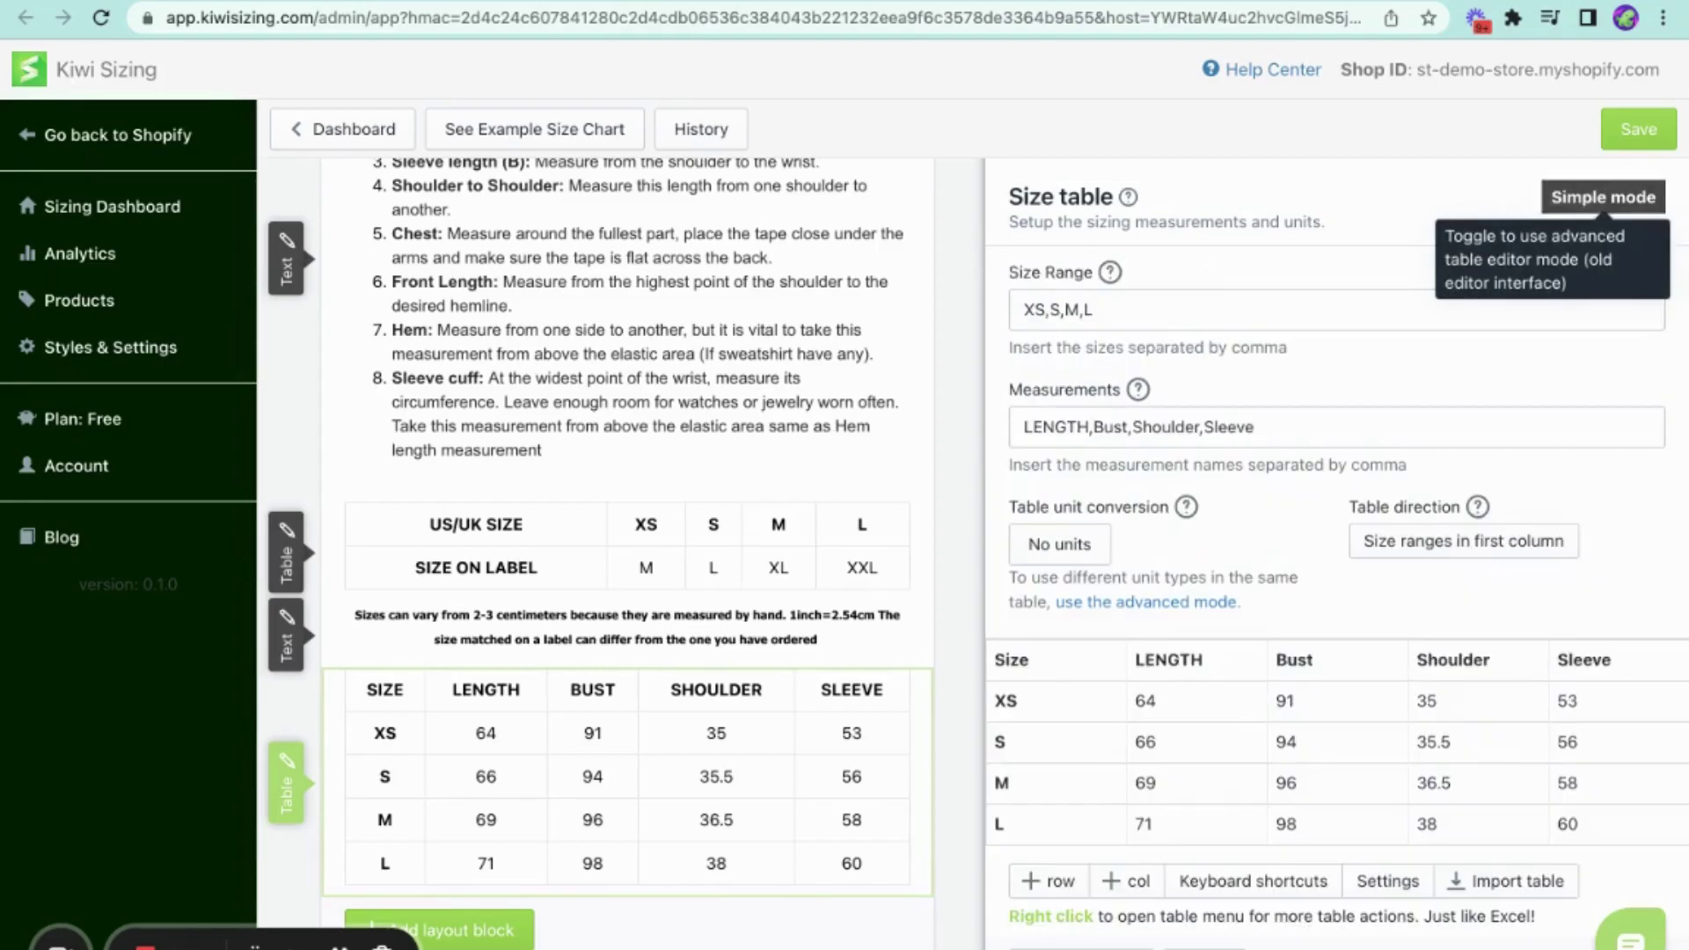
Step: Append ', XL' to the XS,S,M,L size range, adding an empty XL row
{"action": "scroll", "coordinate": [1309, 296], "scroll_direction": "down", "scroll_amount": 1}
{"action": "scroll", "coordinate": [1294, 295], "scroll_direction": "up", "scroll_amount": 1}
{"action": "left_click", "coordinate": [1166, 302]}
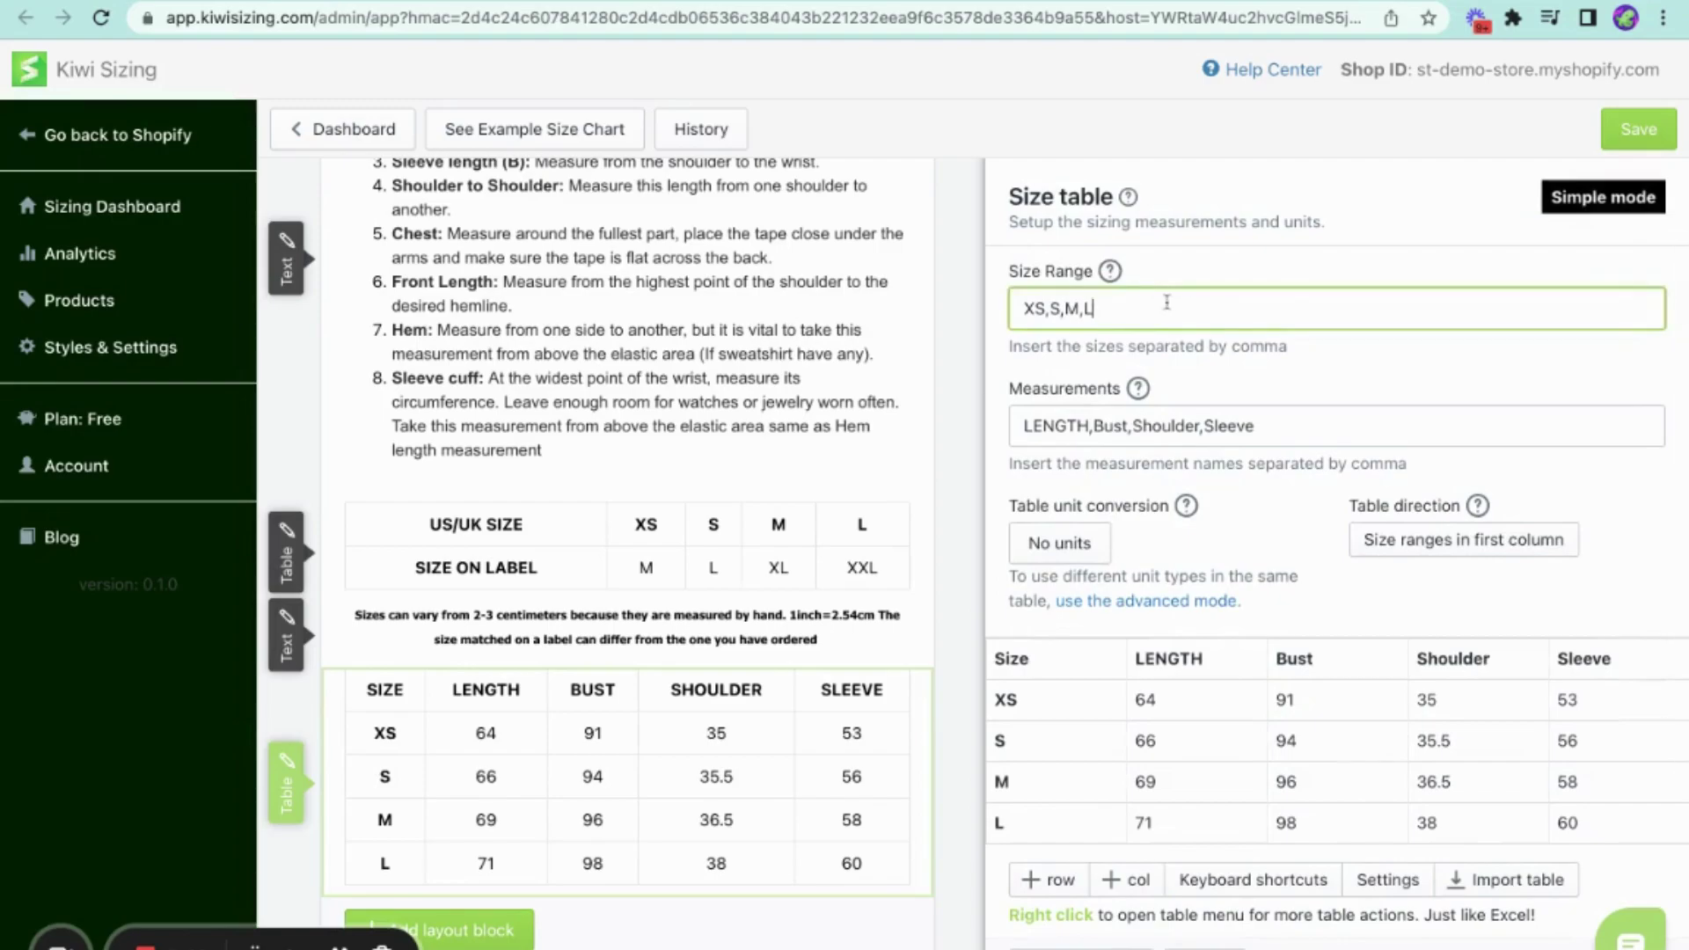
{"action": "type", "text": ", "}
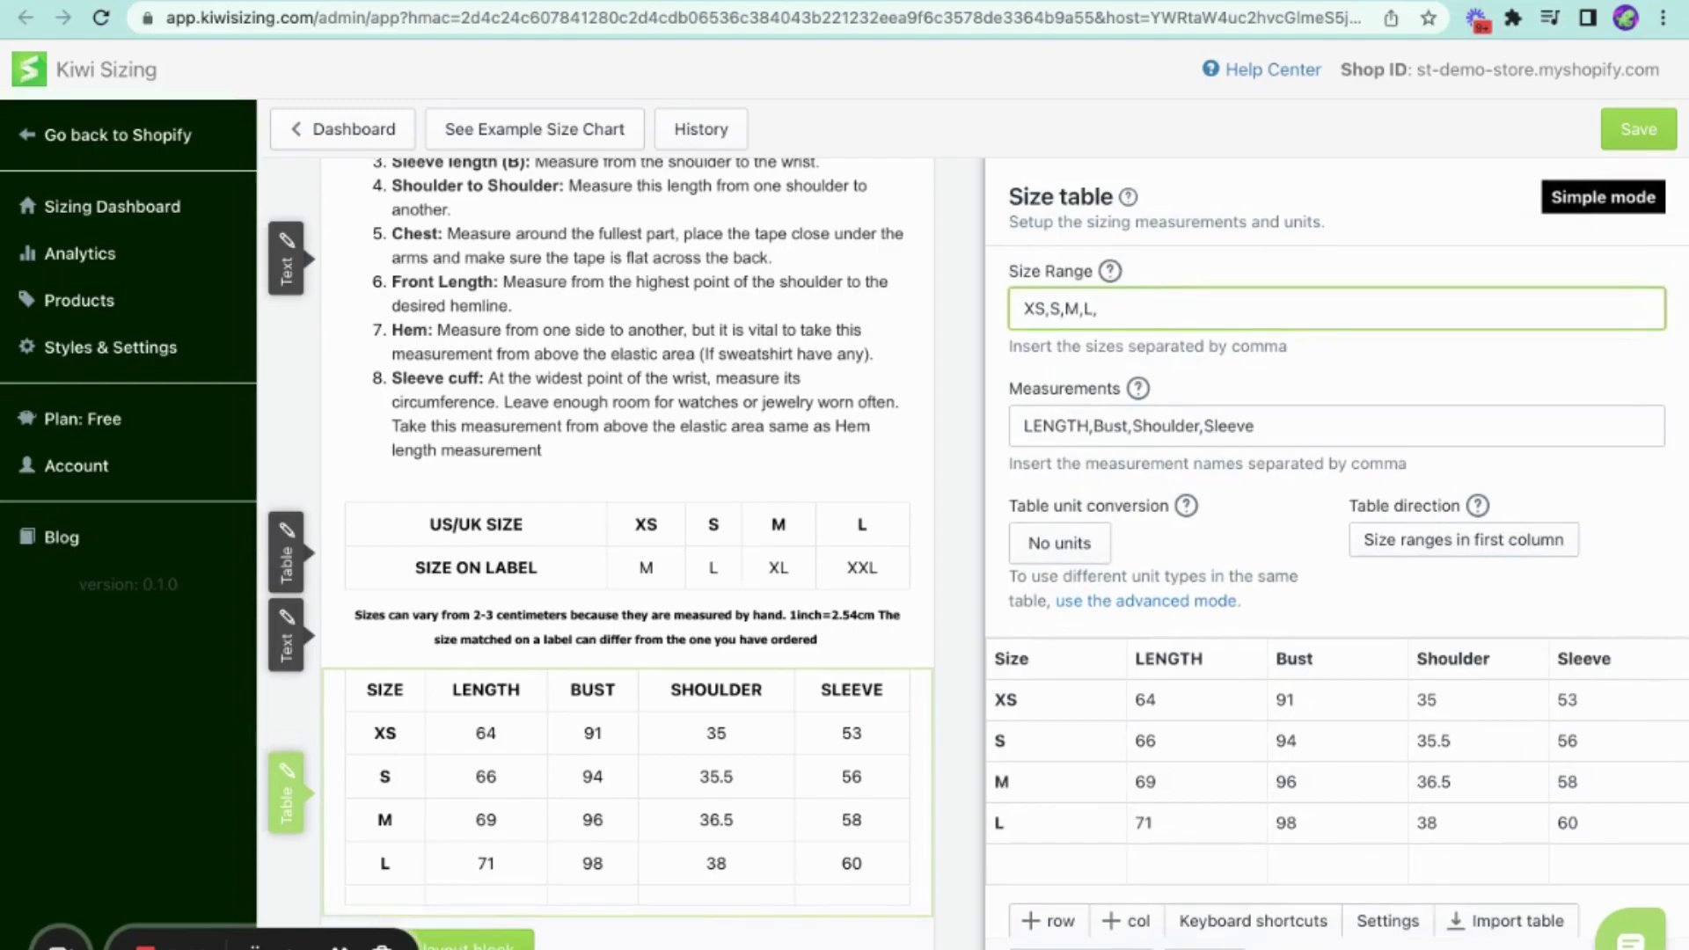
{"action": "type", "text": "XL"}
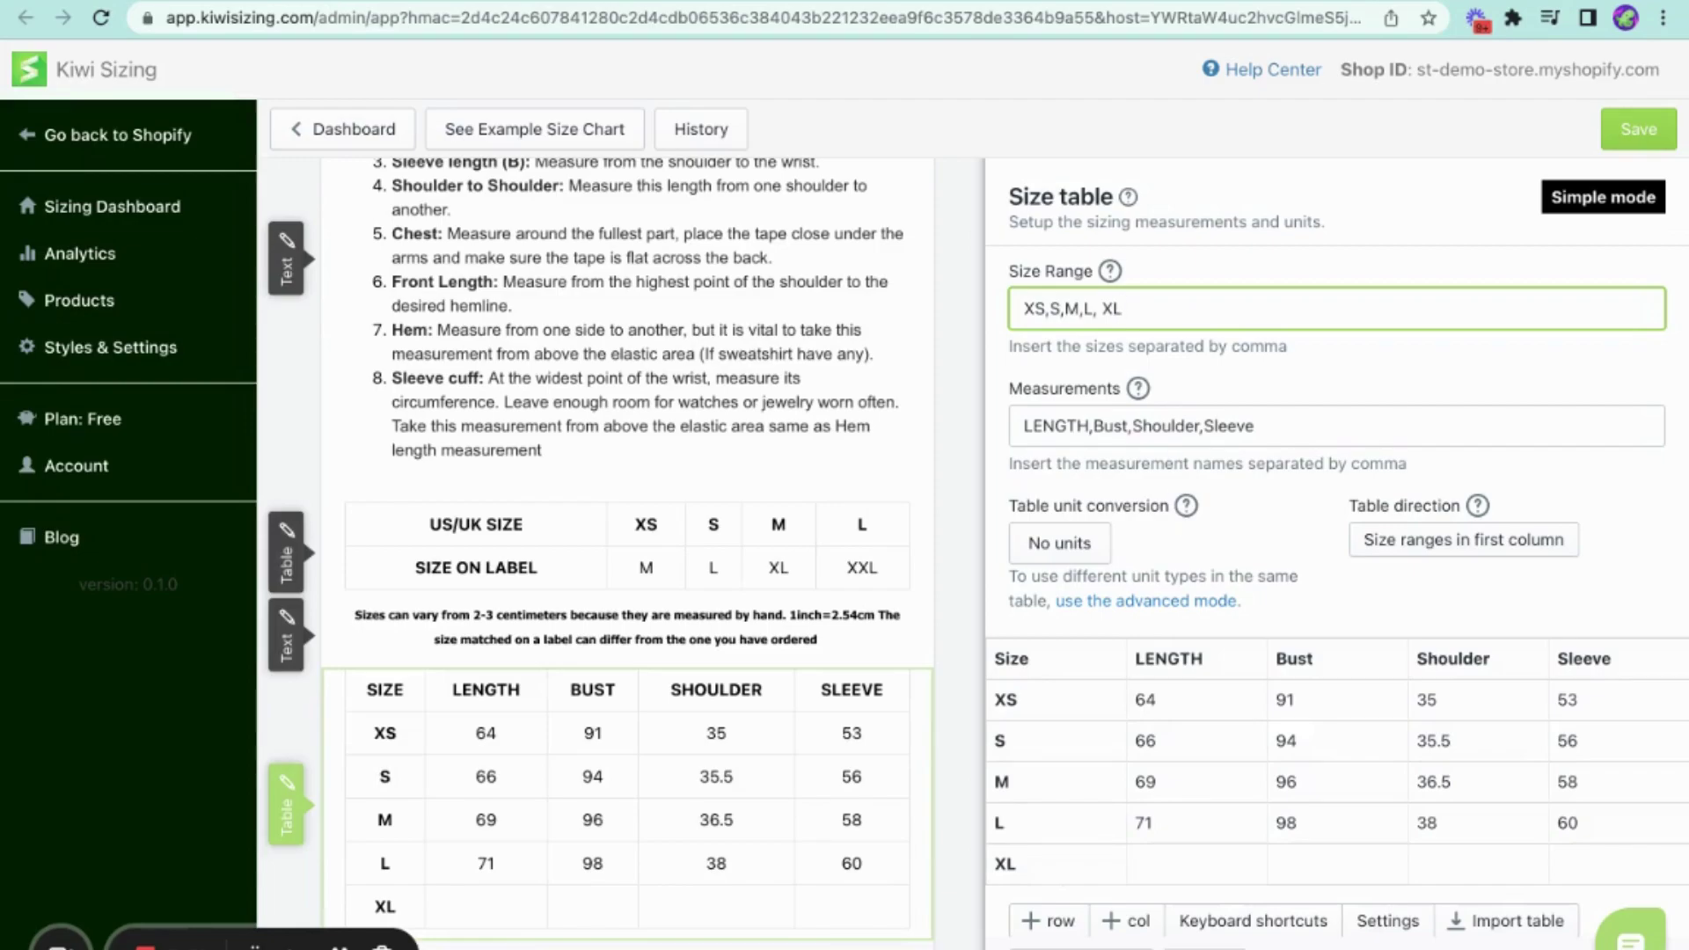
{"action": "scroll", "coordinate": [1336, 592], "scroll_direction": "down", "scroll_amount": 1}
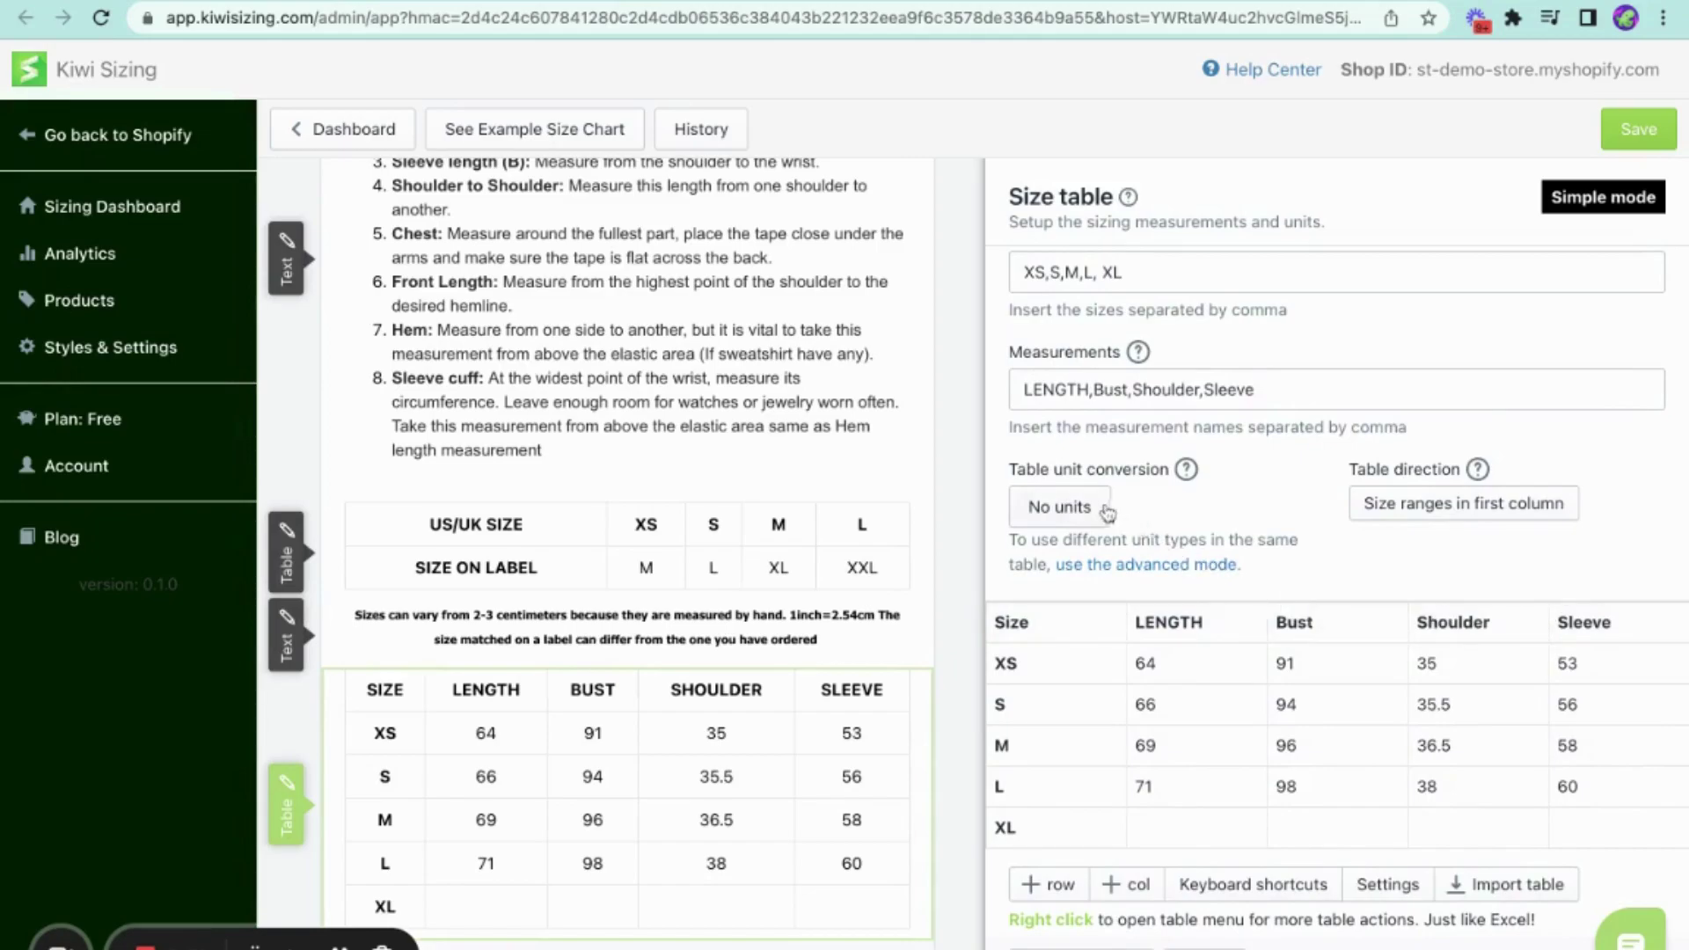
{"action": "left_click", "coordinate": [1081, 514]}
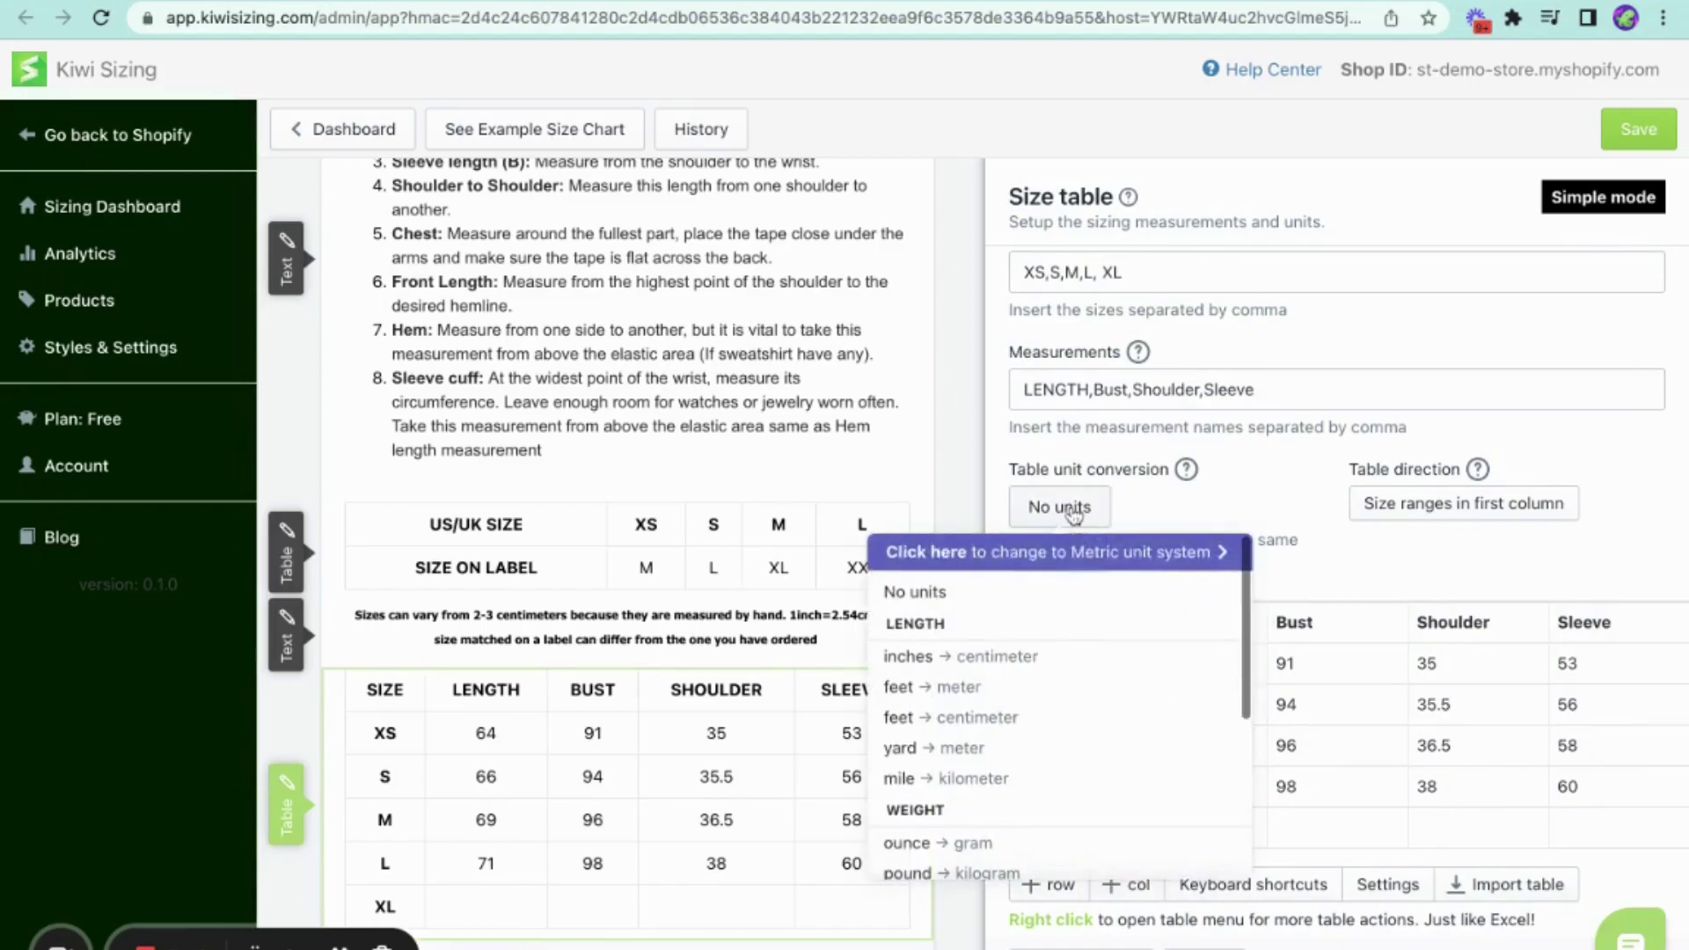
{"action": "left_click", "coordinate": [984, 554]}
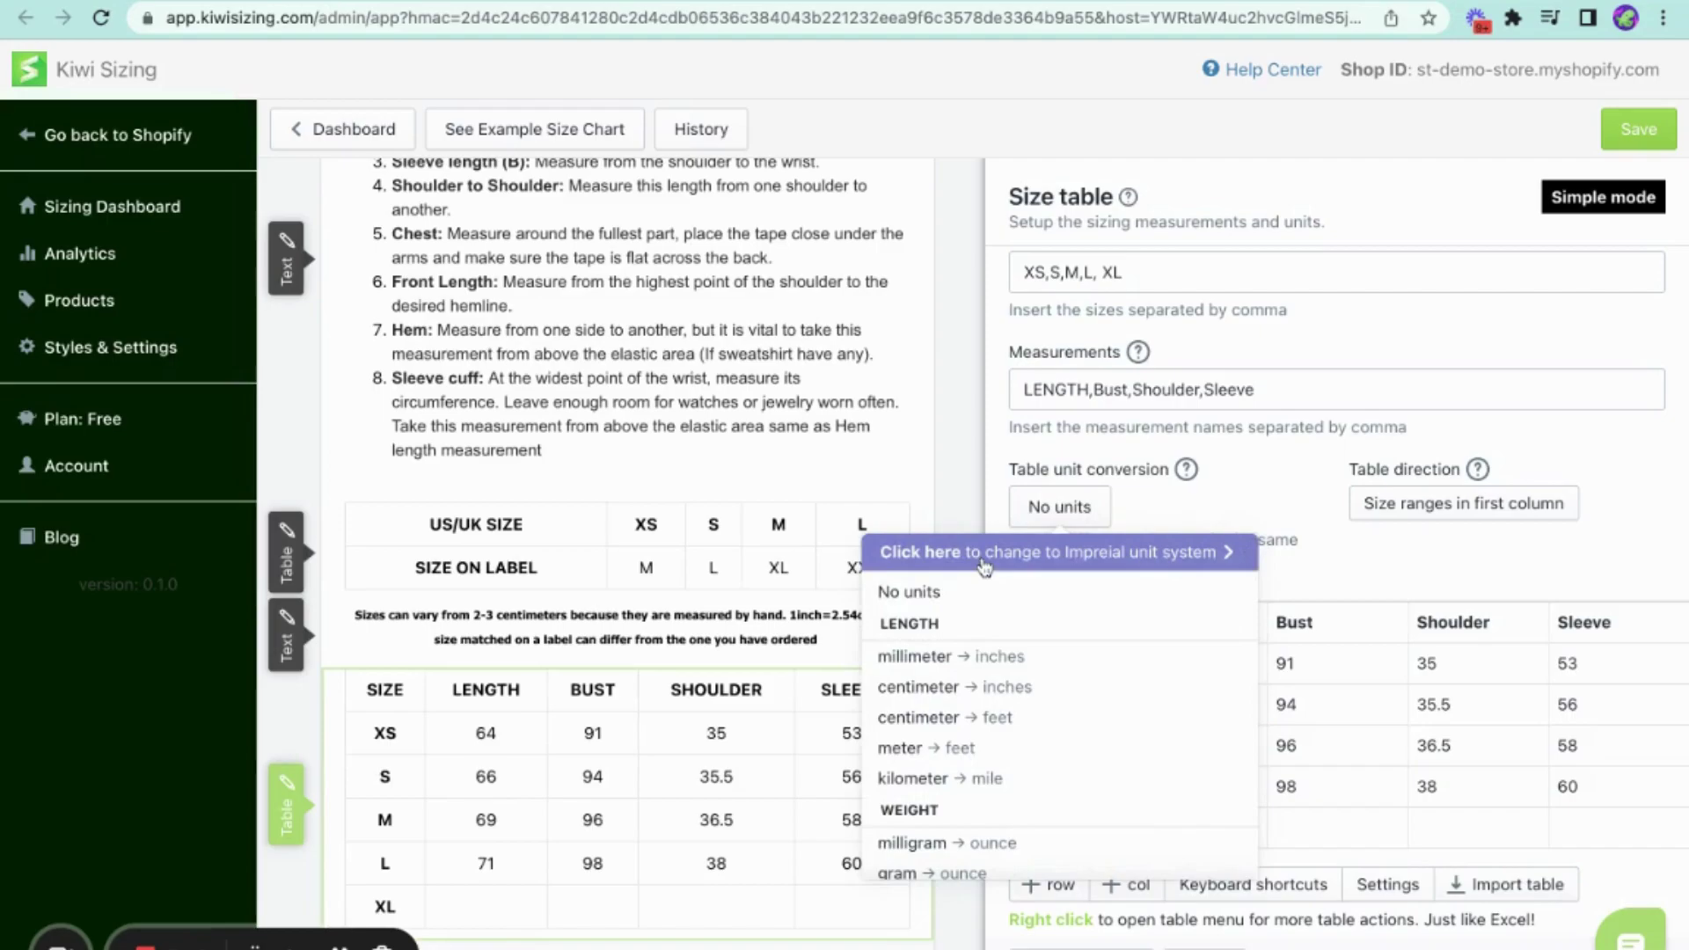
{"action": "left_click", "coordinate": [984, 554]}
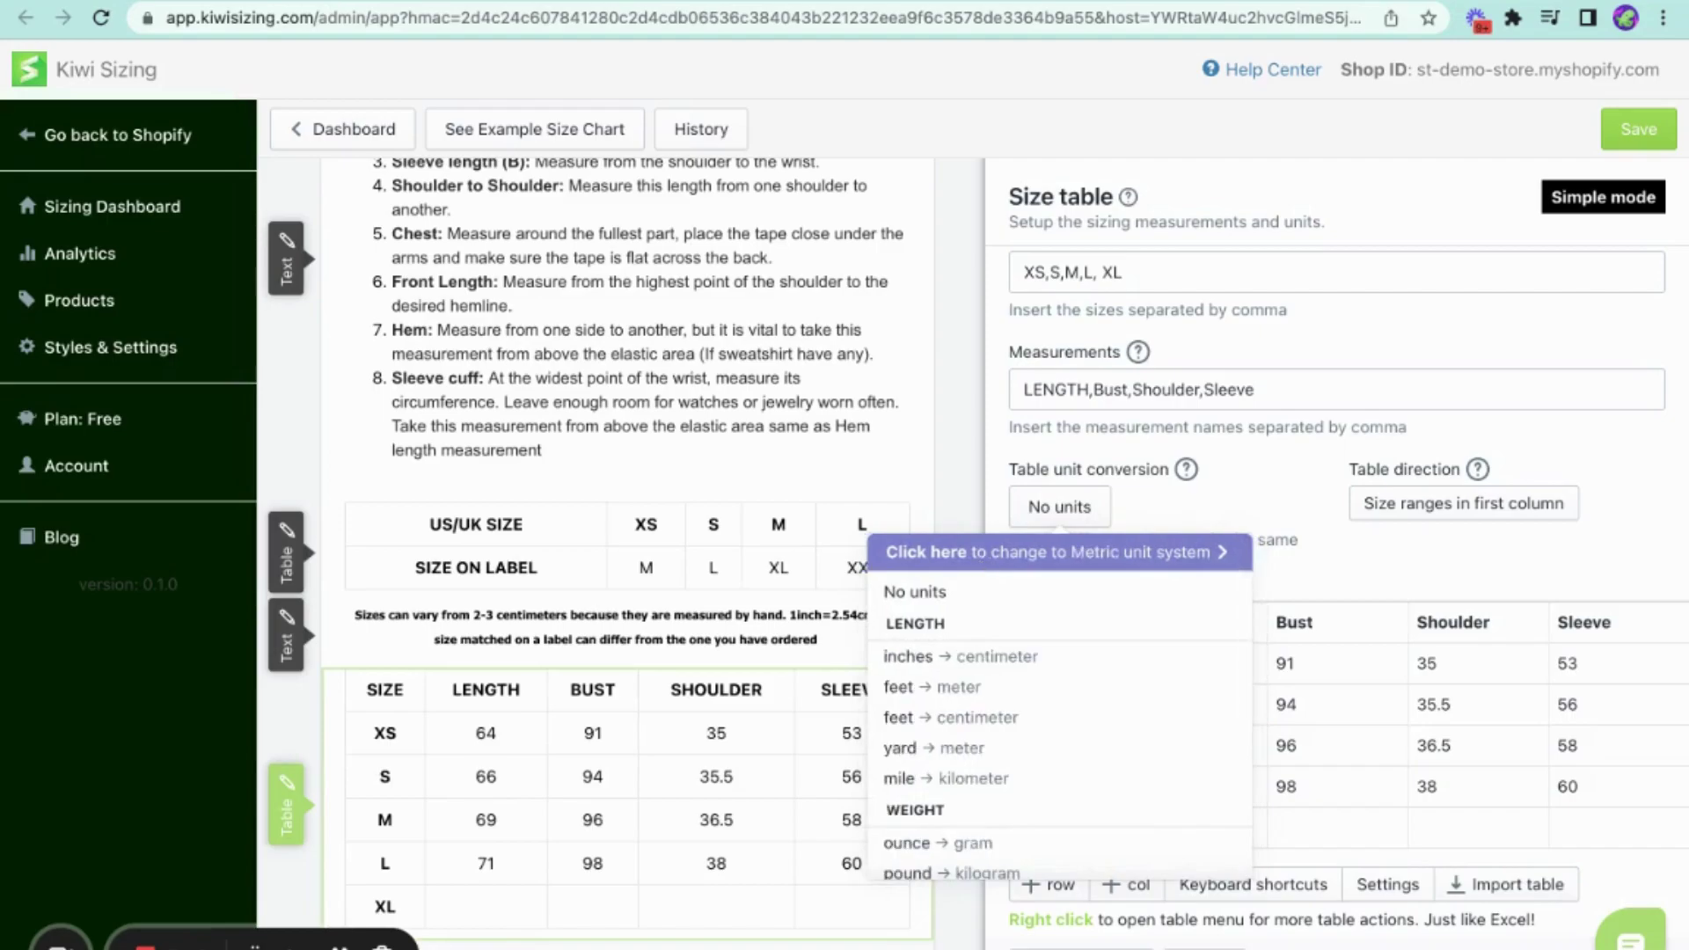
{"action": "left_click", "coordinate": [984, 554]}
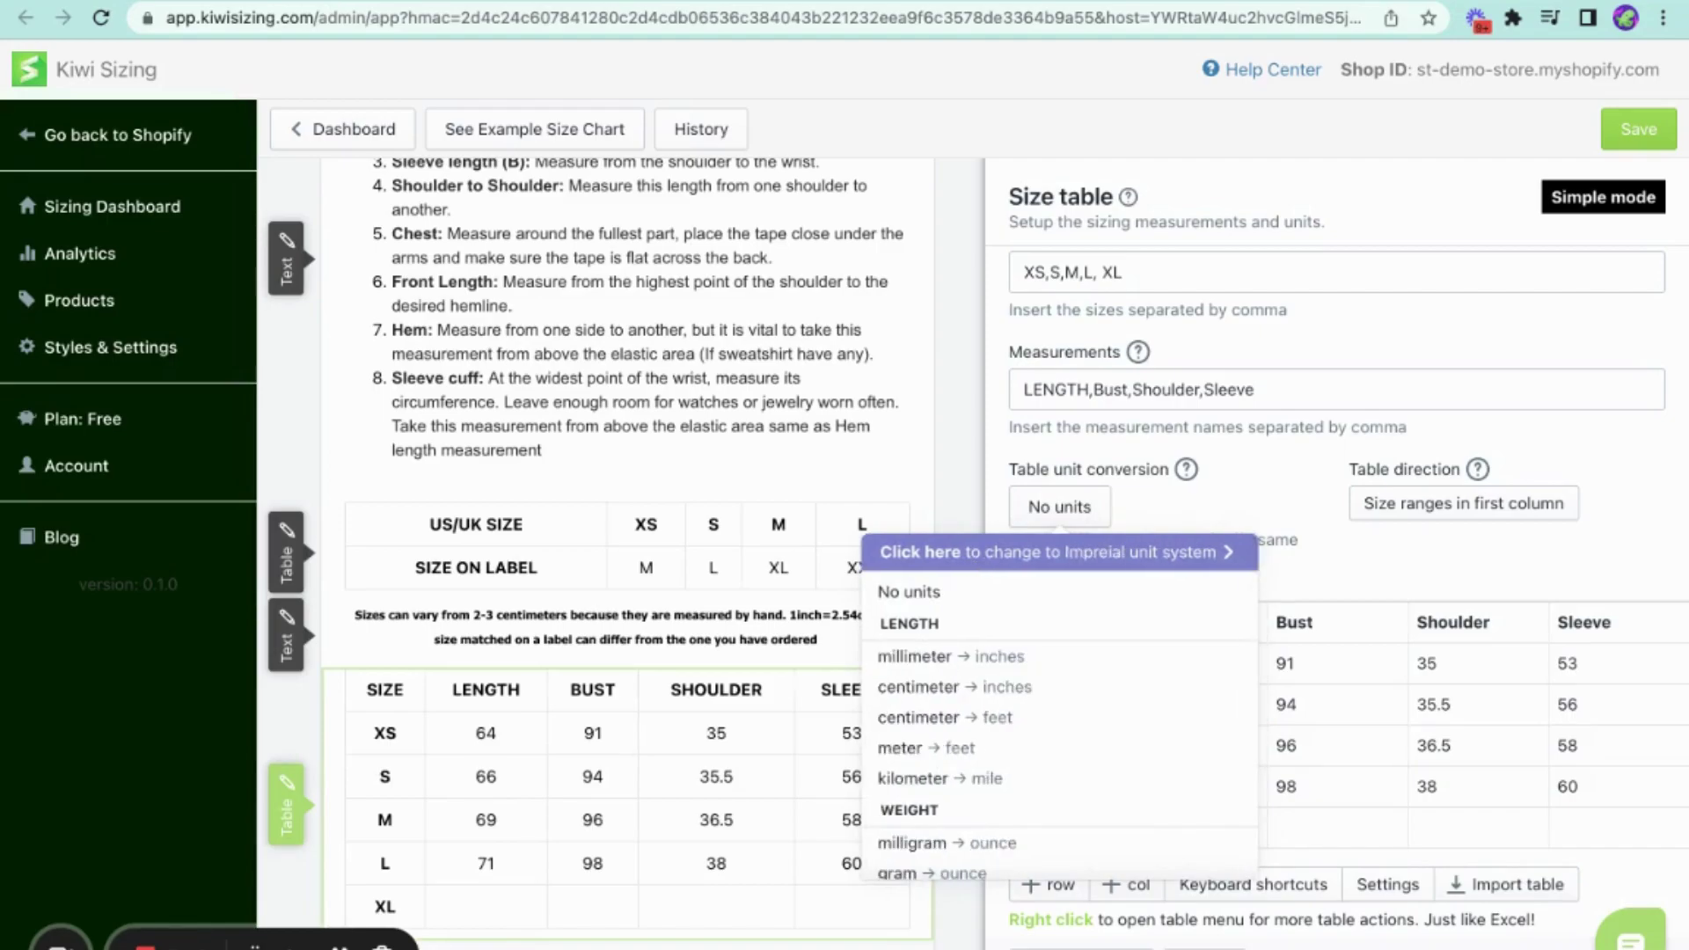
{"action": "left_click", "coordinate": [984, 552]}
{"action": "left_click", "coordinate": [968, 654]}
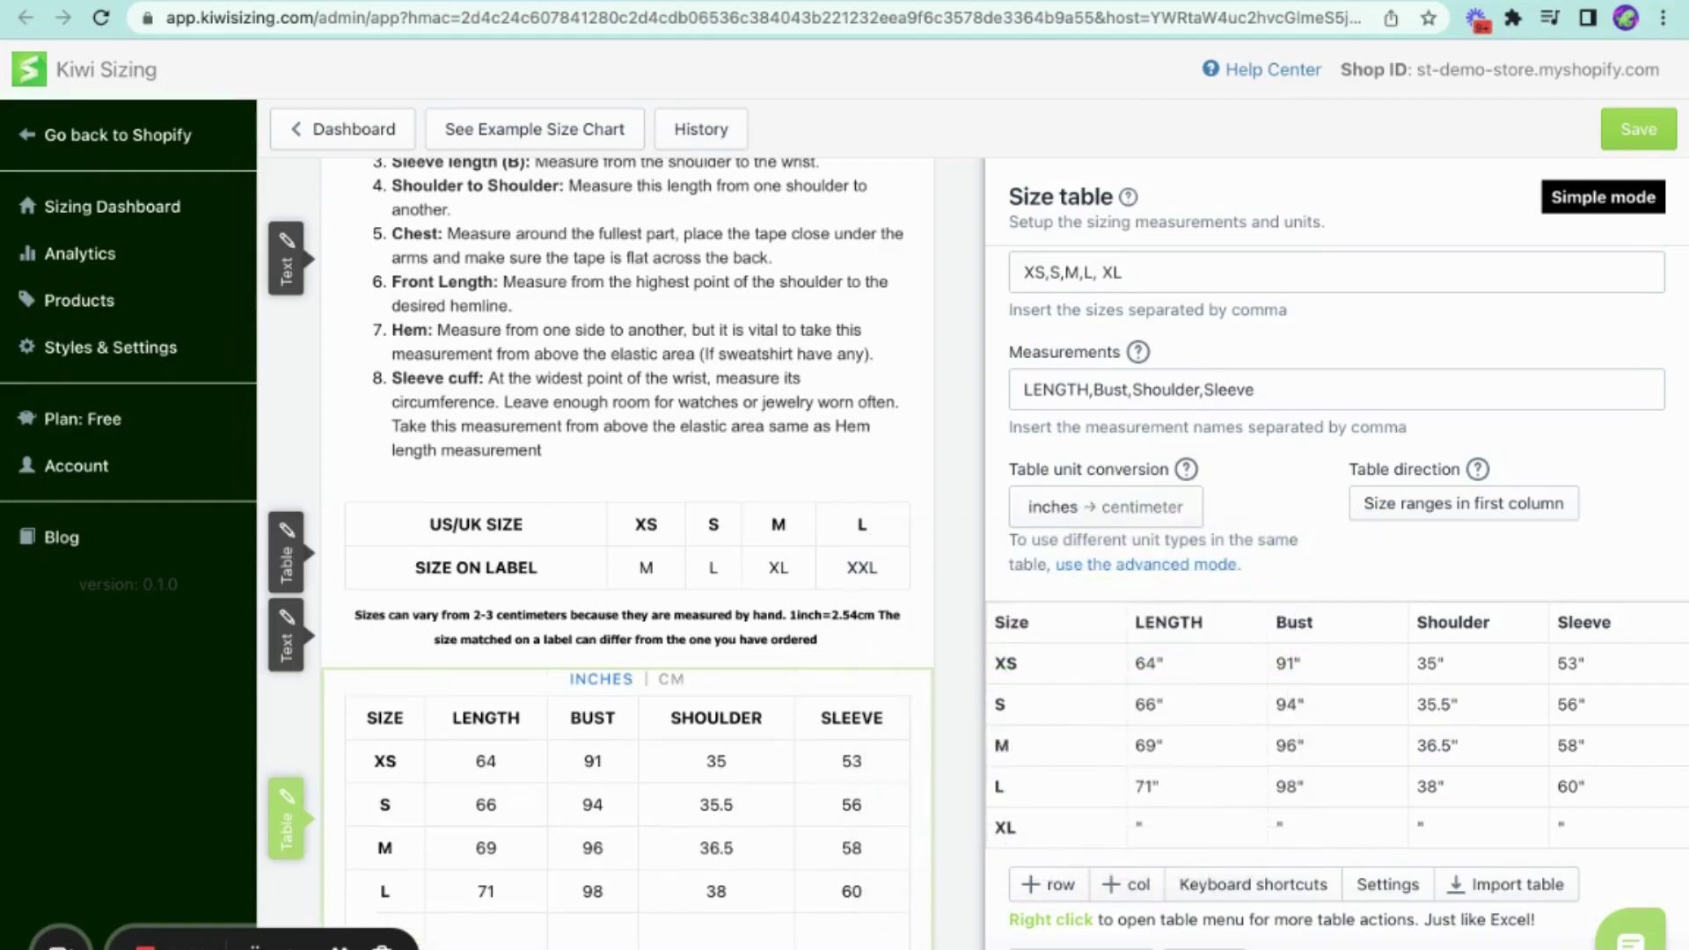
{"action": "left_click", "coordinate": [1424, 519]}
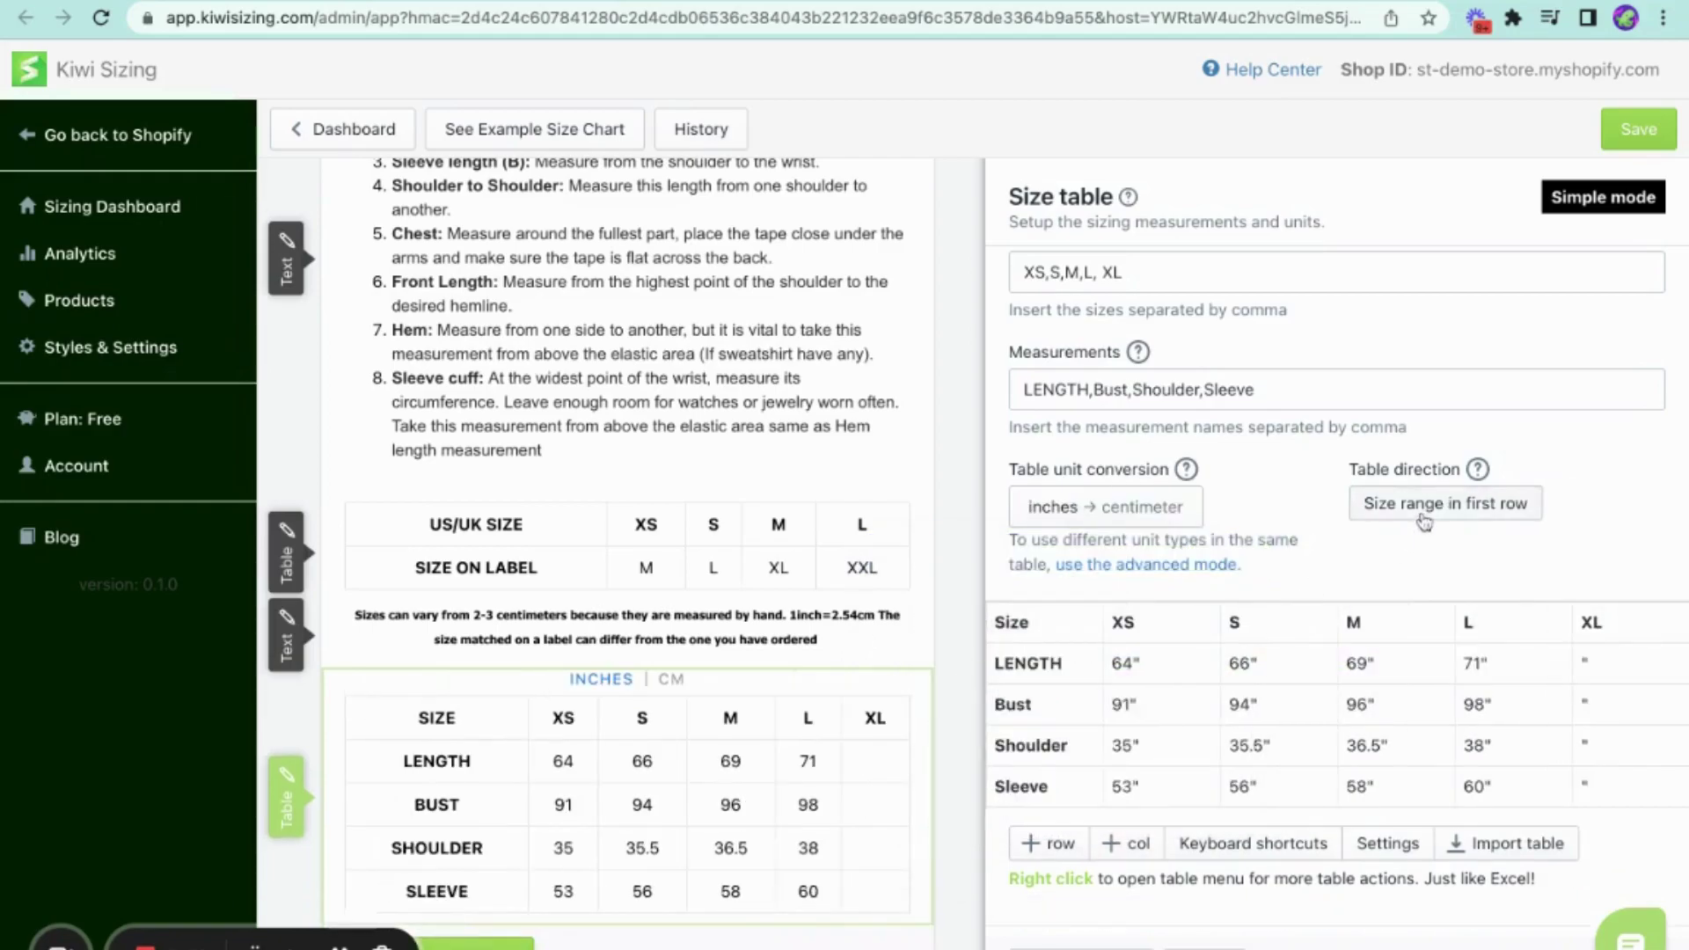
{"action": "left_click", "coordinate": [1424, 519]}
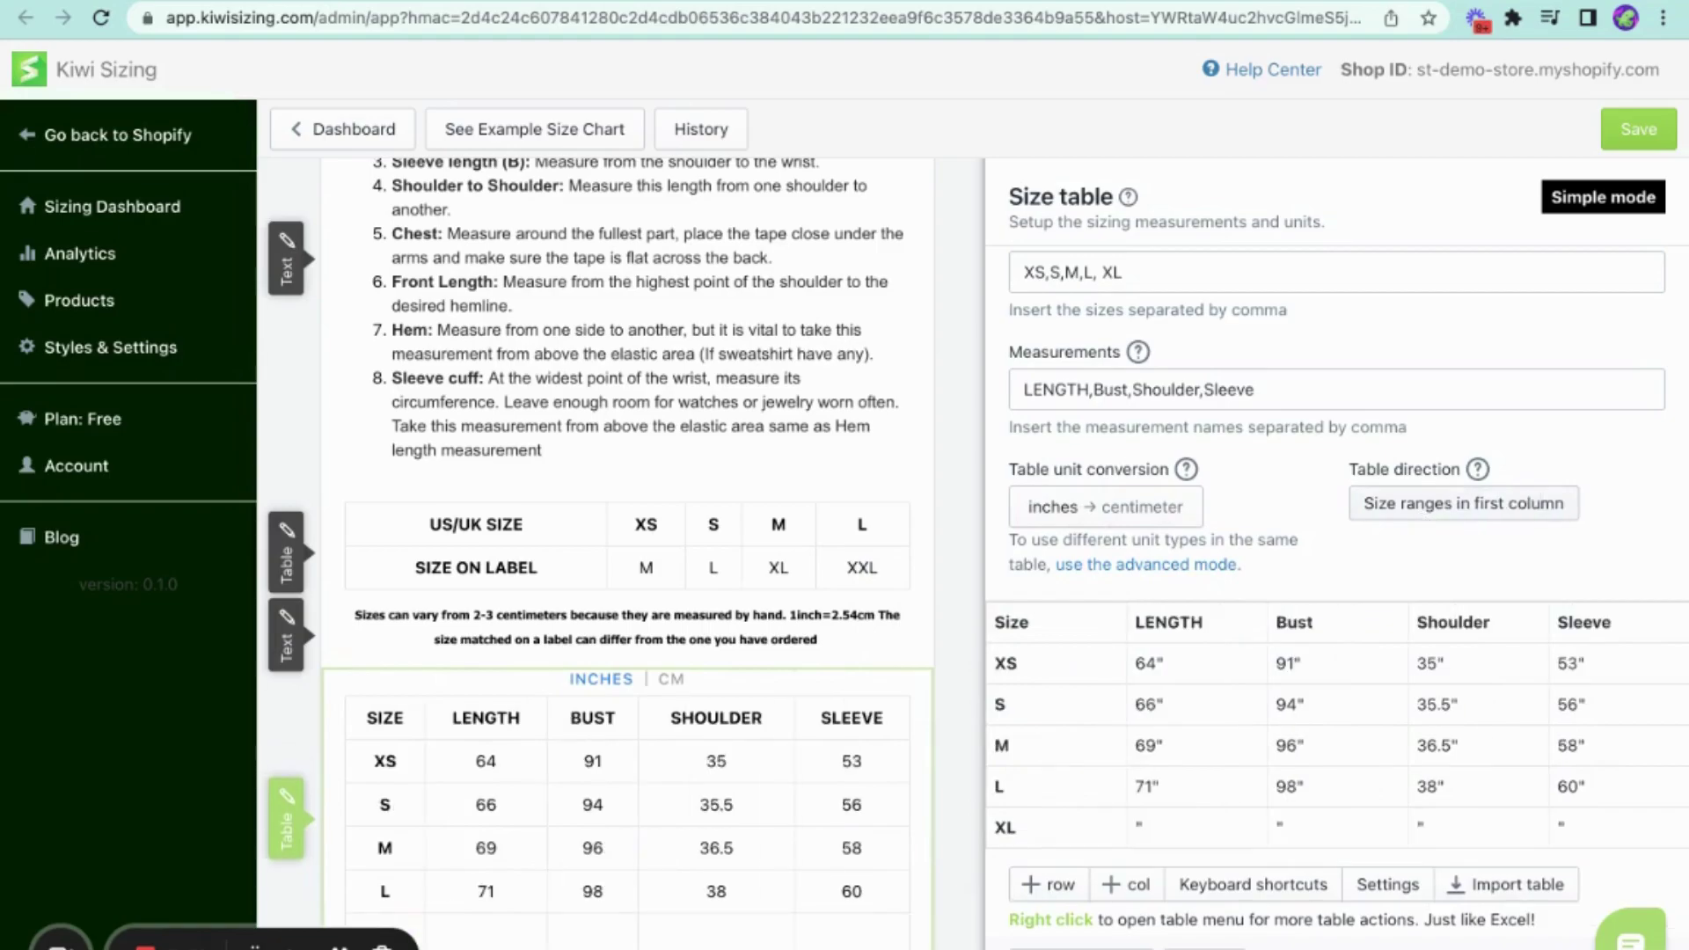
{"action": "scroll", "coordinate": [1337, 581], "scroll_direction": "down", "scroll_amount": 4}
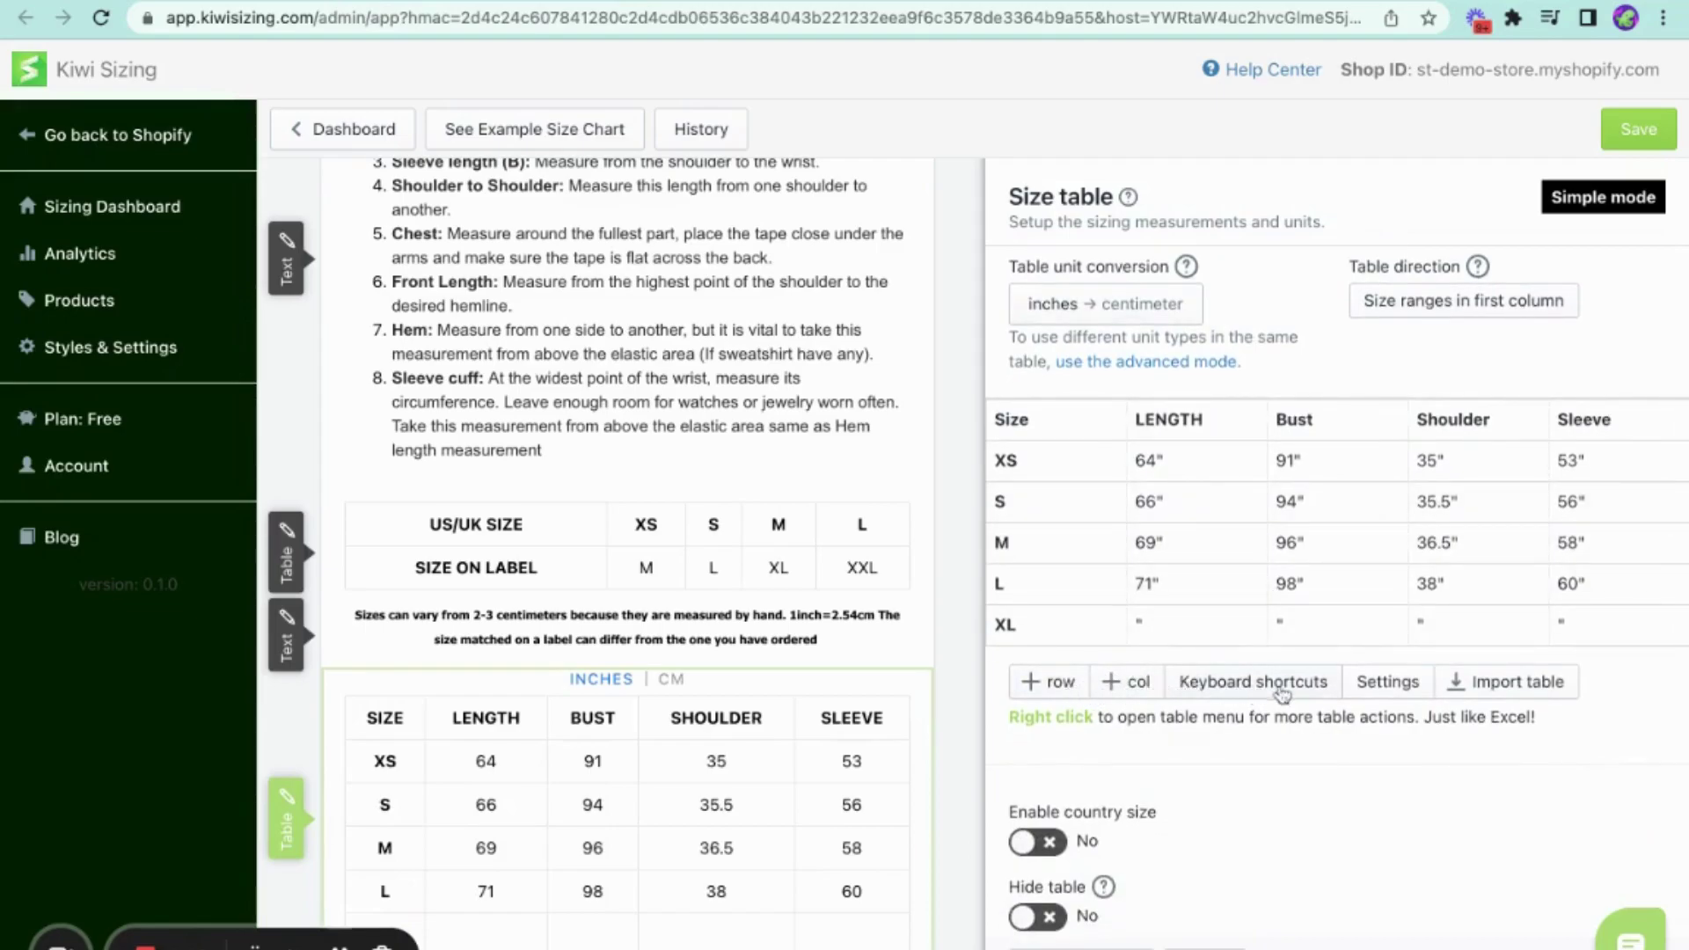
Step: In Table Styles settings, set the odd row color to a light pink
{"action": "left_click", "coordinate": [1368, 690]}
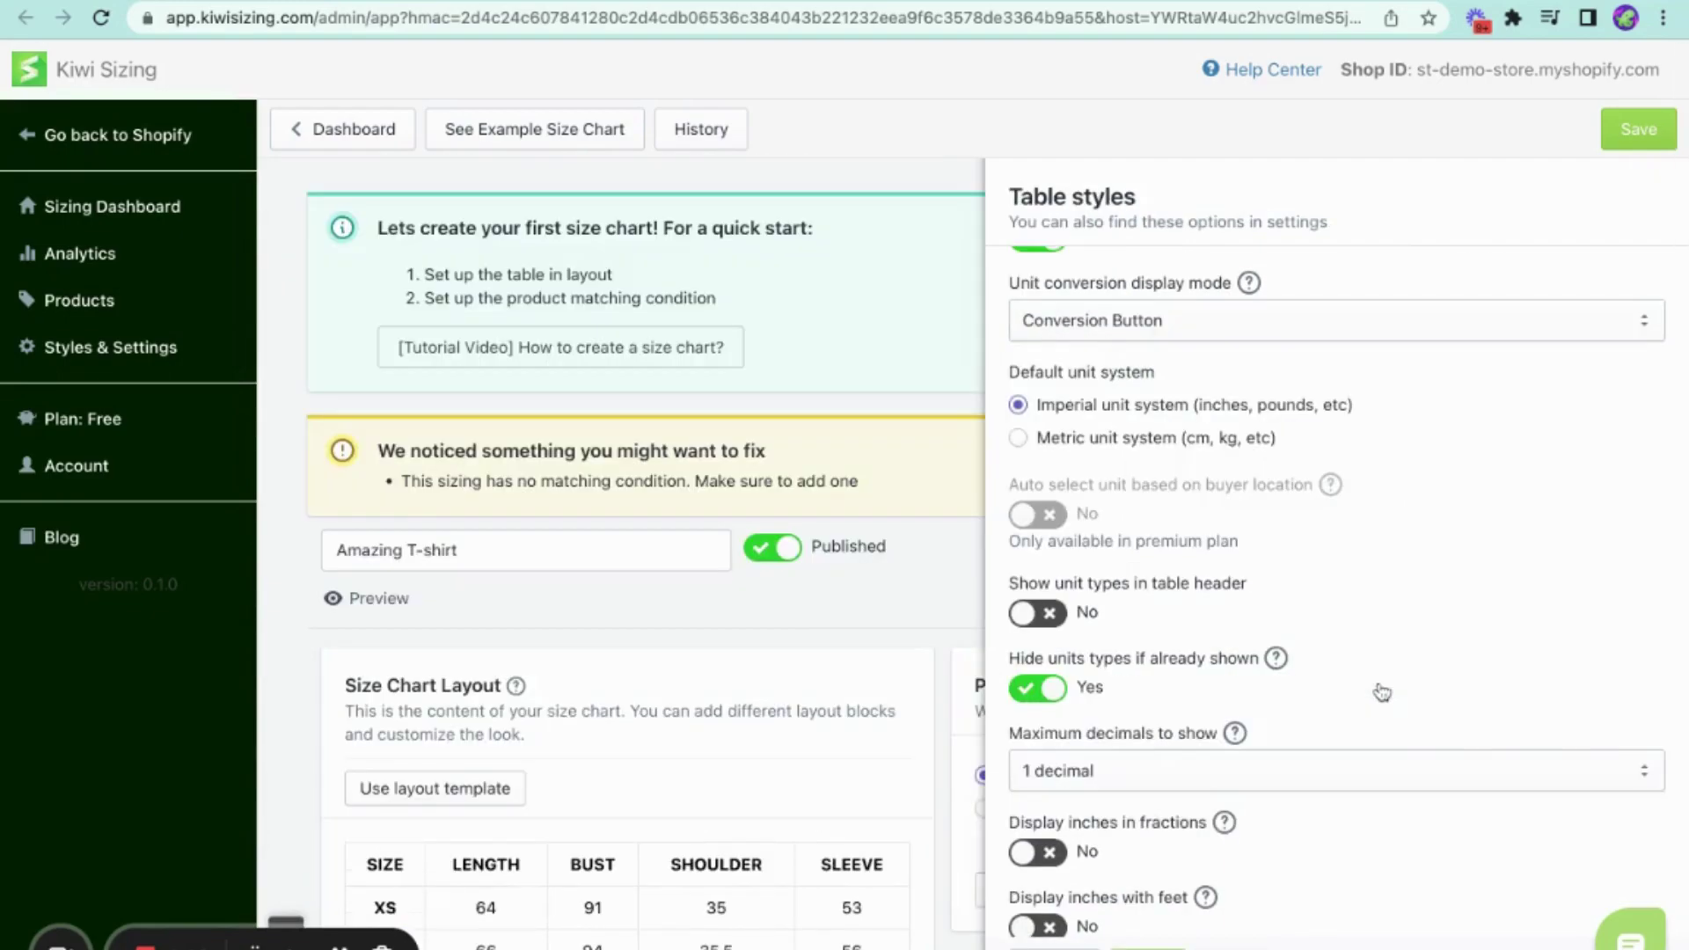
{"action": "scroll", "coordinate": [1263, 534], "scroll_direction": "down", "scroll_amount": 10}
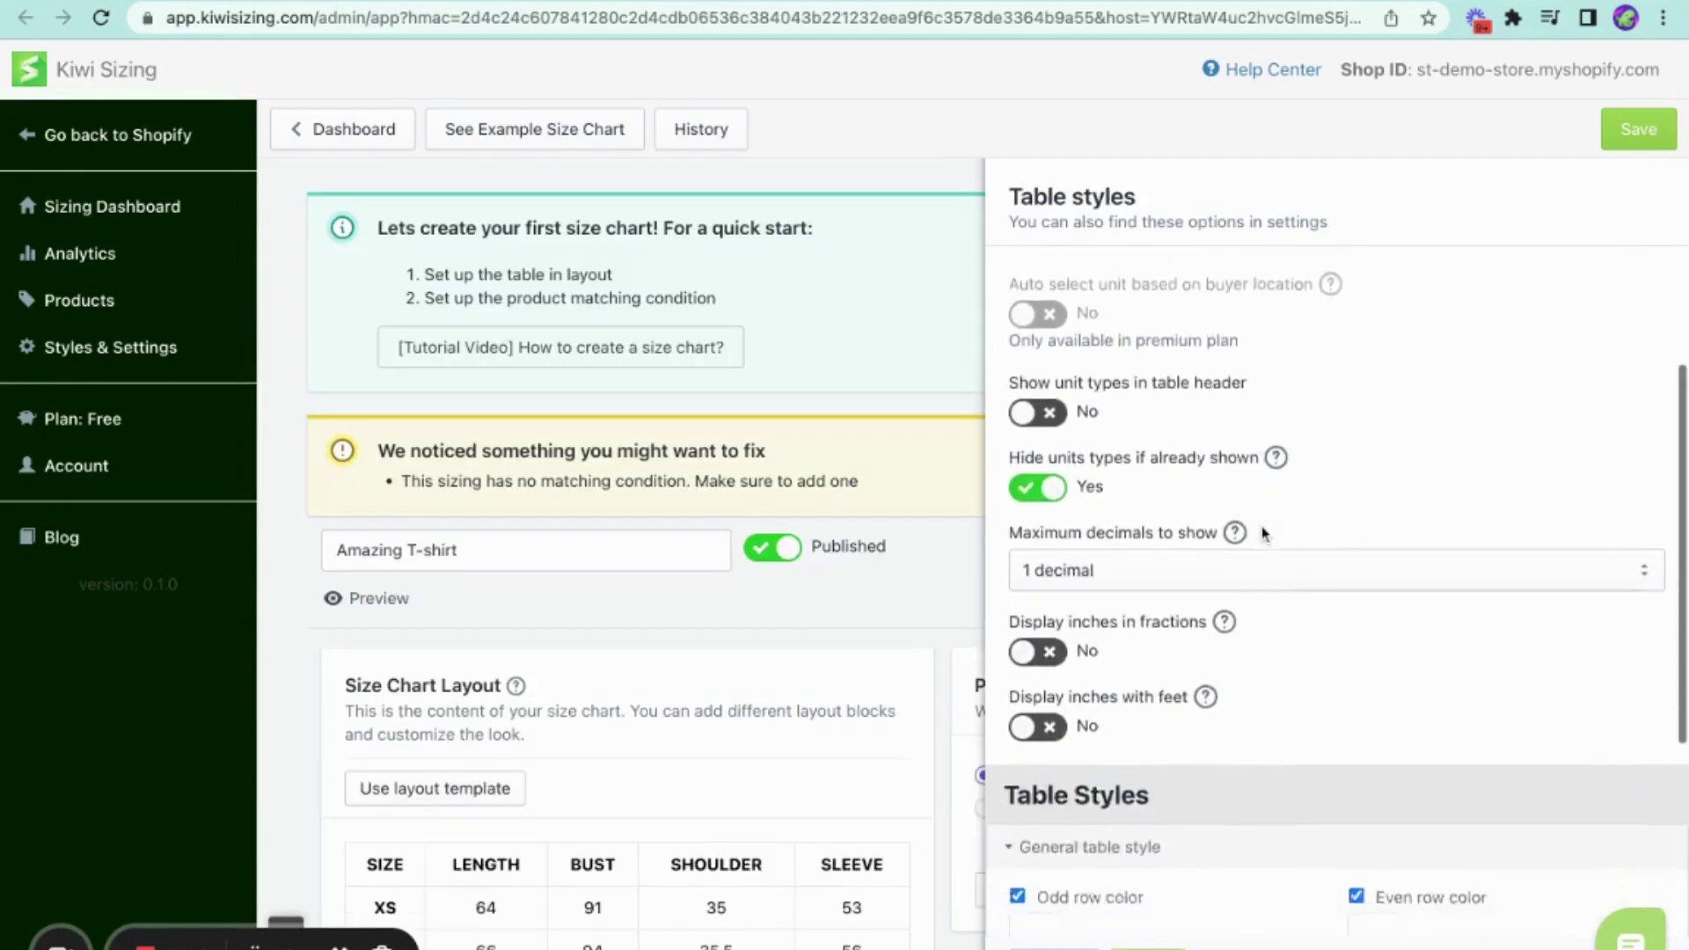
{"action": "scroll", "coordinate": [1320, 528], "scroll_direction": "down", "scroll_amount": 1}
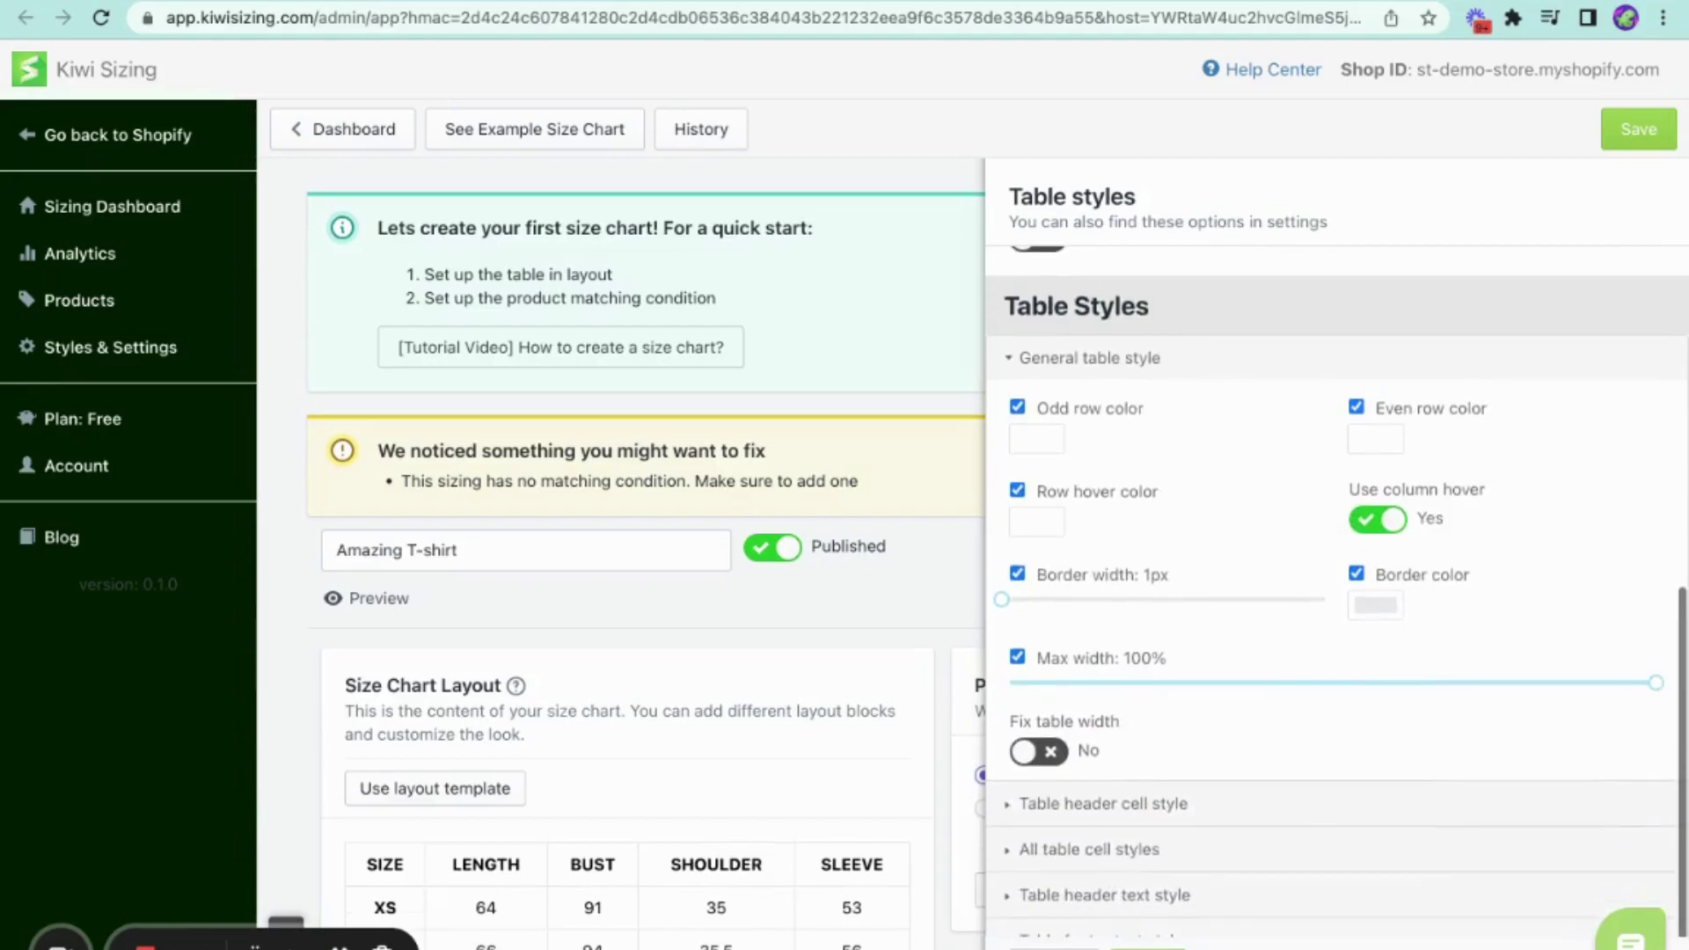
{"action": "left_click", "coordinate": [1051, 445]}
{"action": "left_click", "coordinate": [1100, 494]}
{"action": "left_click_drag", "start_coordinate": [1099, 494], "coordinate": [1090, 485]}
{"action": "left_click", "coordinate": [1104, 444]}
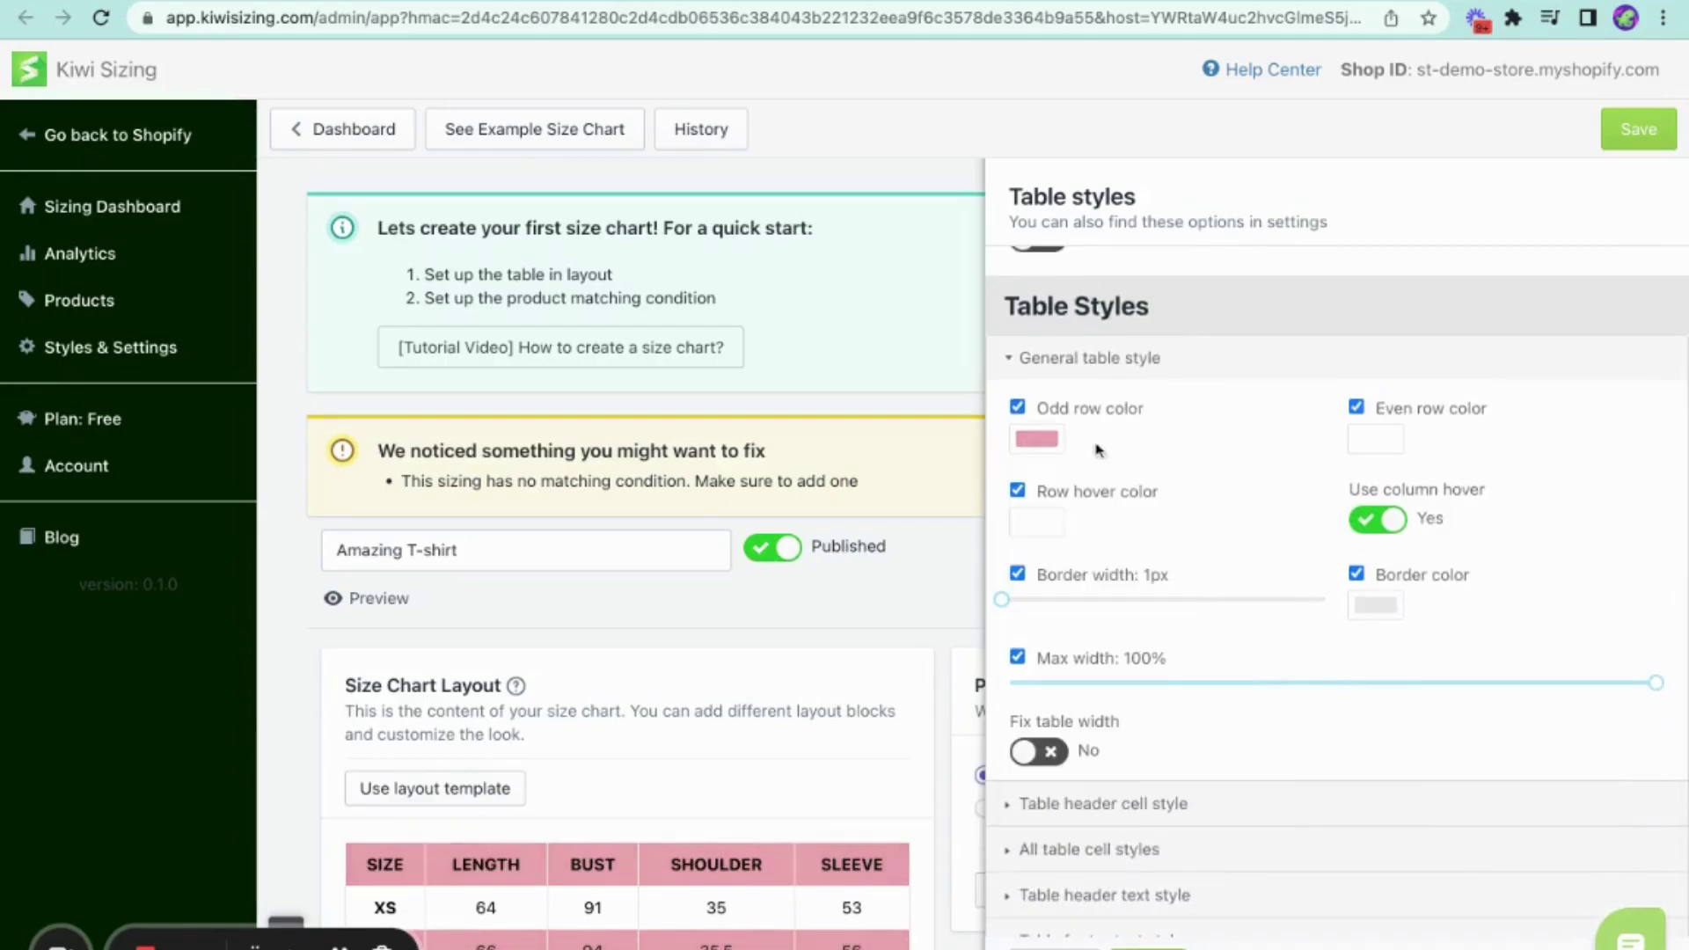
Step: Set the row hover color to deep red BB5858
{"action": "left_click", "coordinate": [1052, 532]}
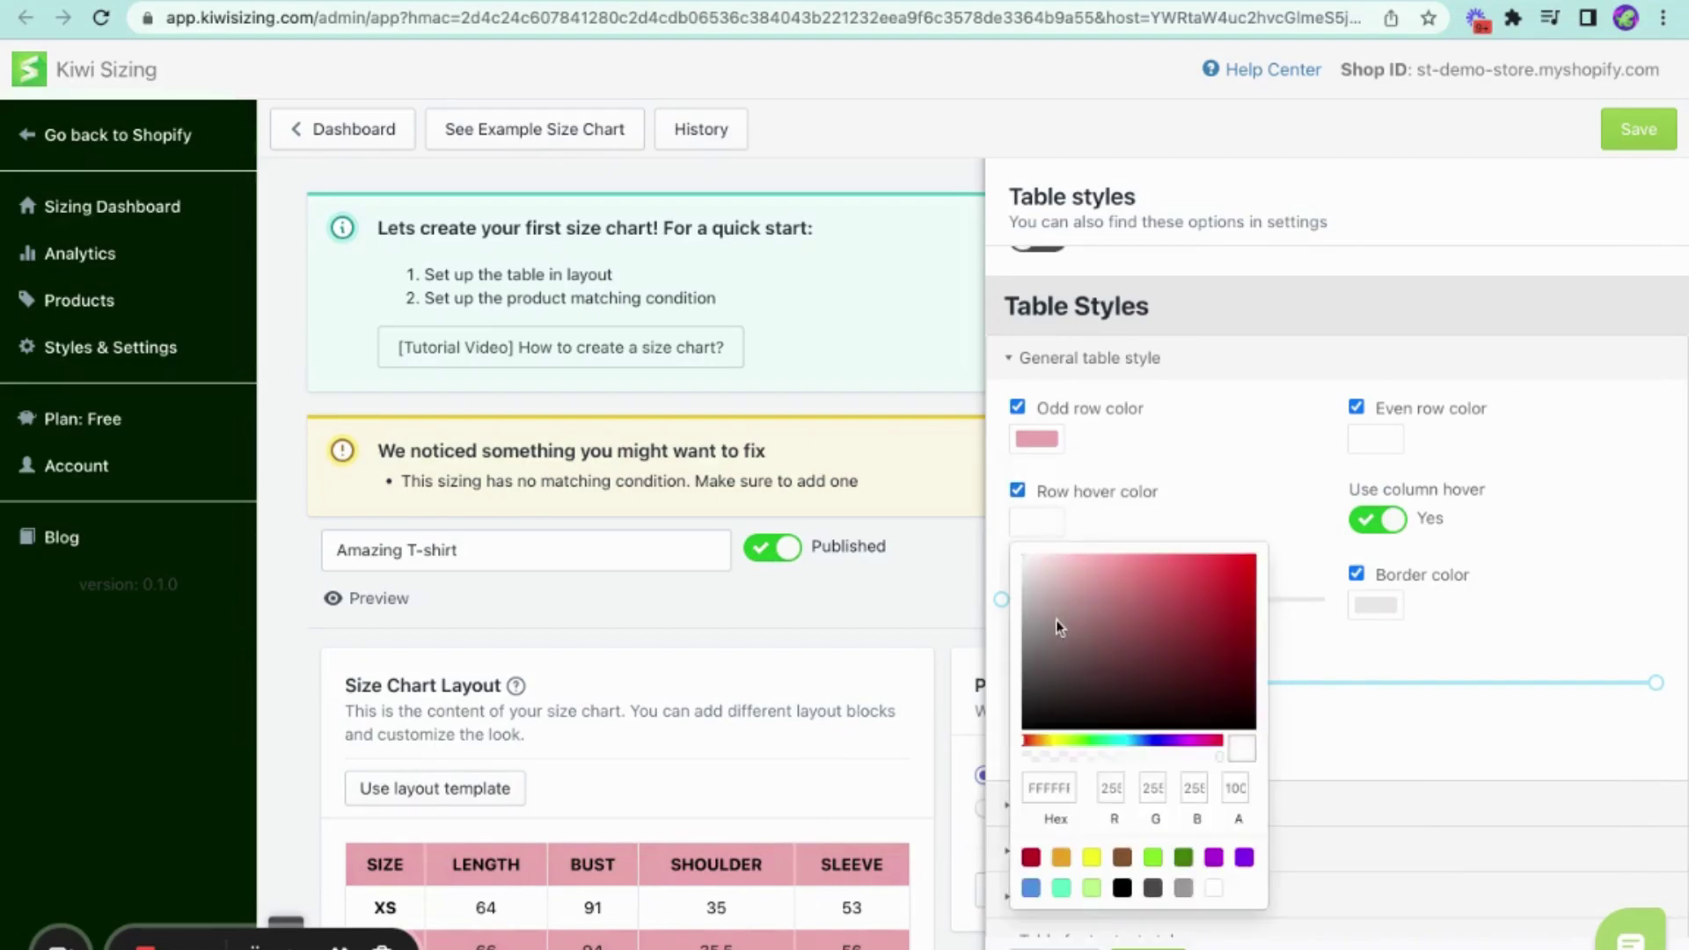
{"action": "left_click", "coordinate": [1035, 574]}
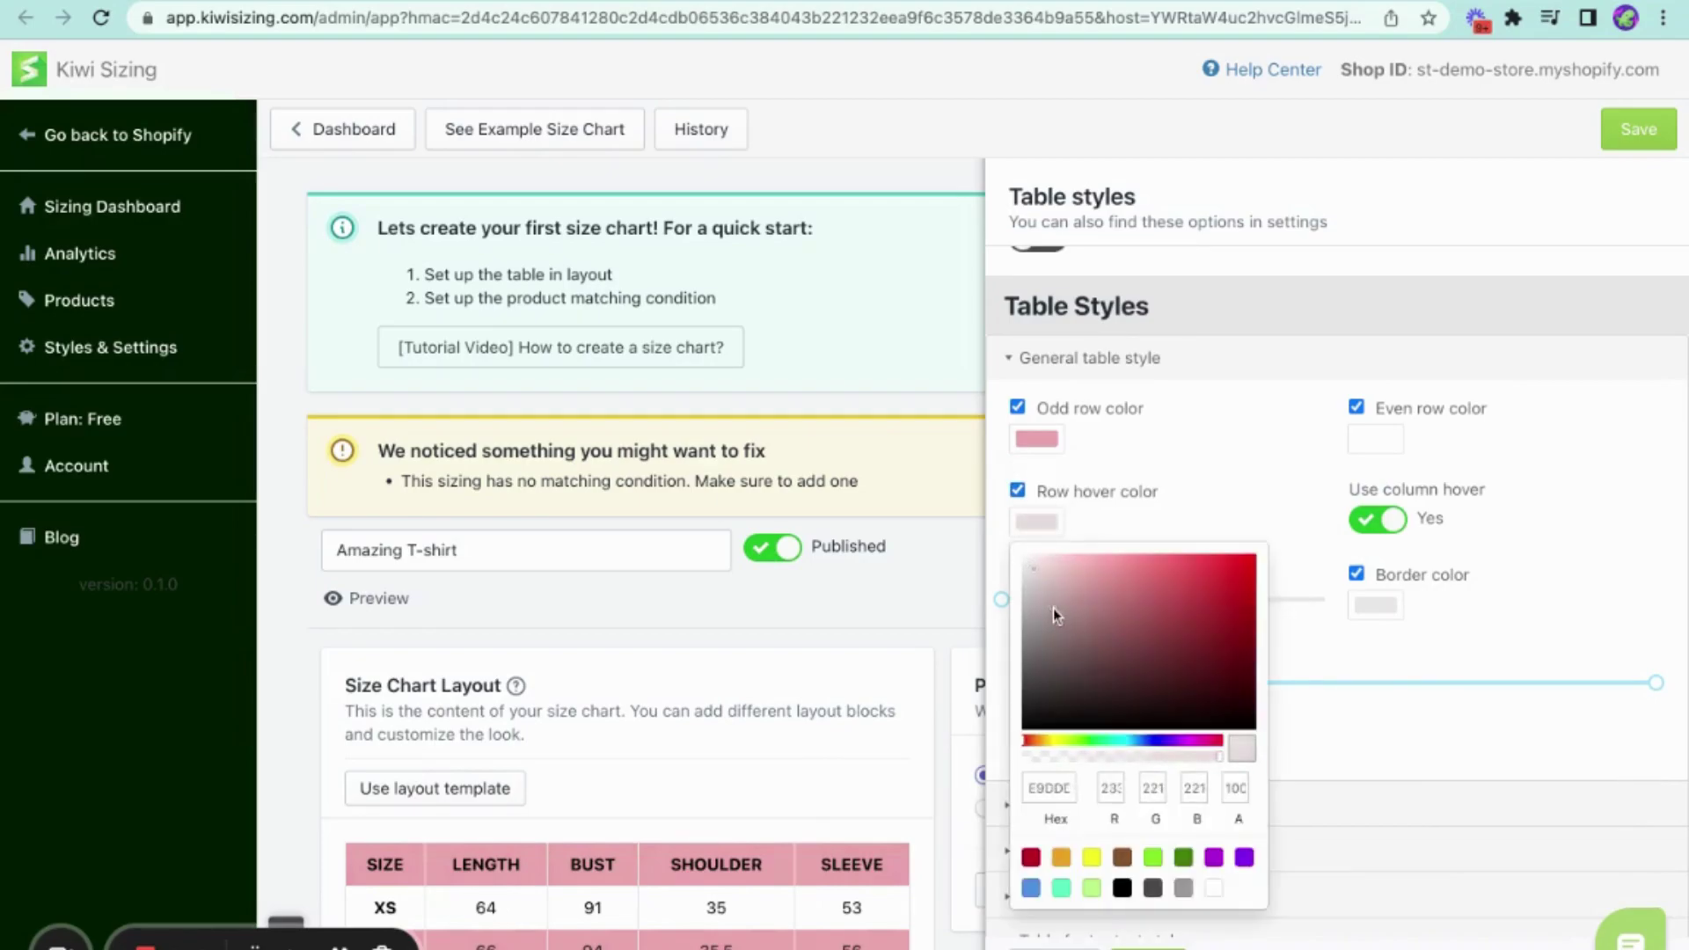
{"action": "scroll", "coordinate": [837, 822], "scroll_direction": "down", "scroll_amount": 2}
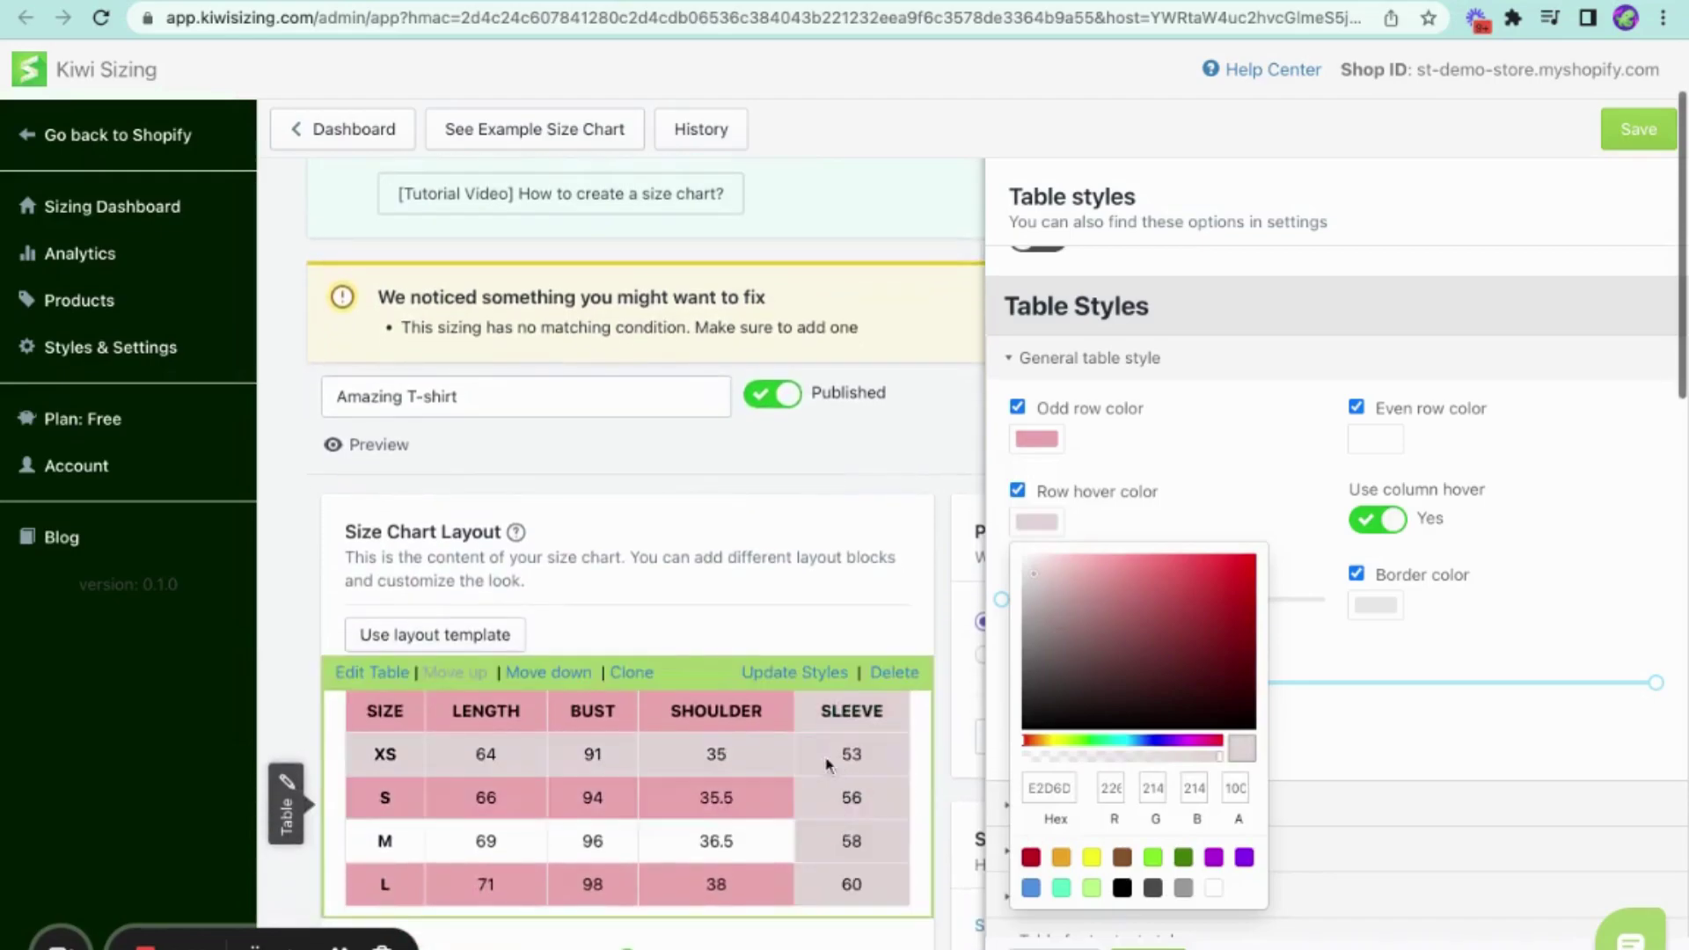
{"action": "left_click", "coordinate": [1146, 602]}
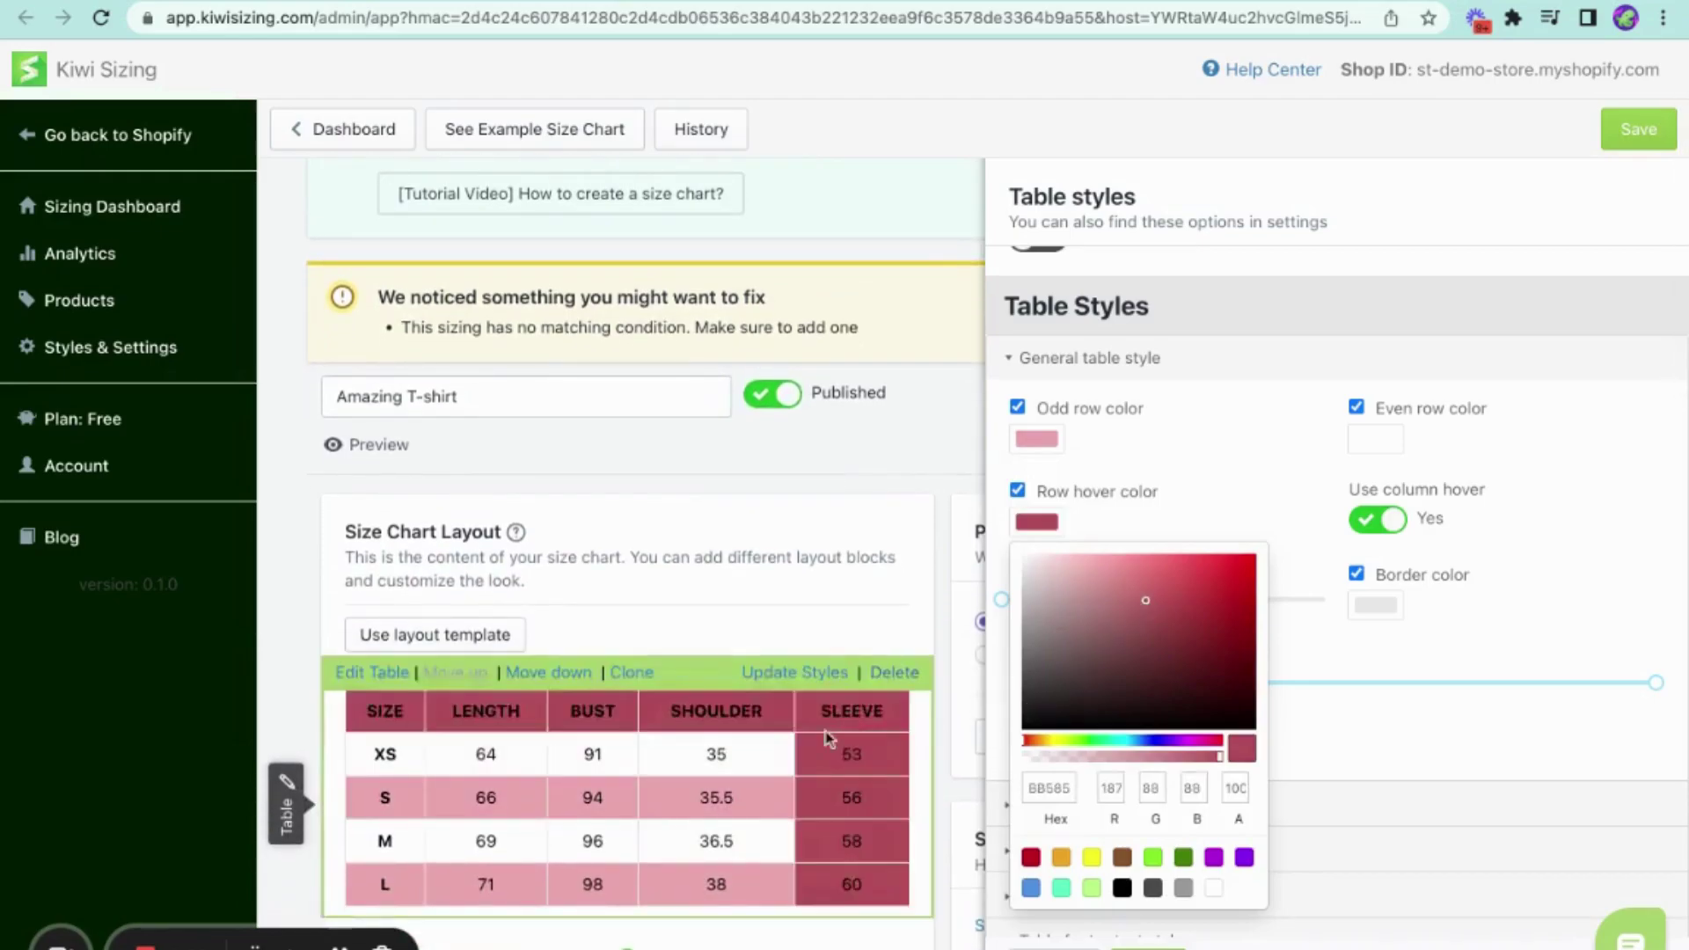
{"action": "left_click", "coordinate": [1489, 701]}
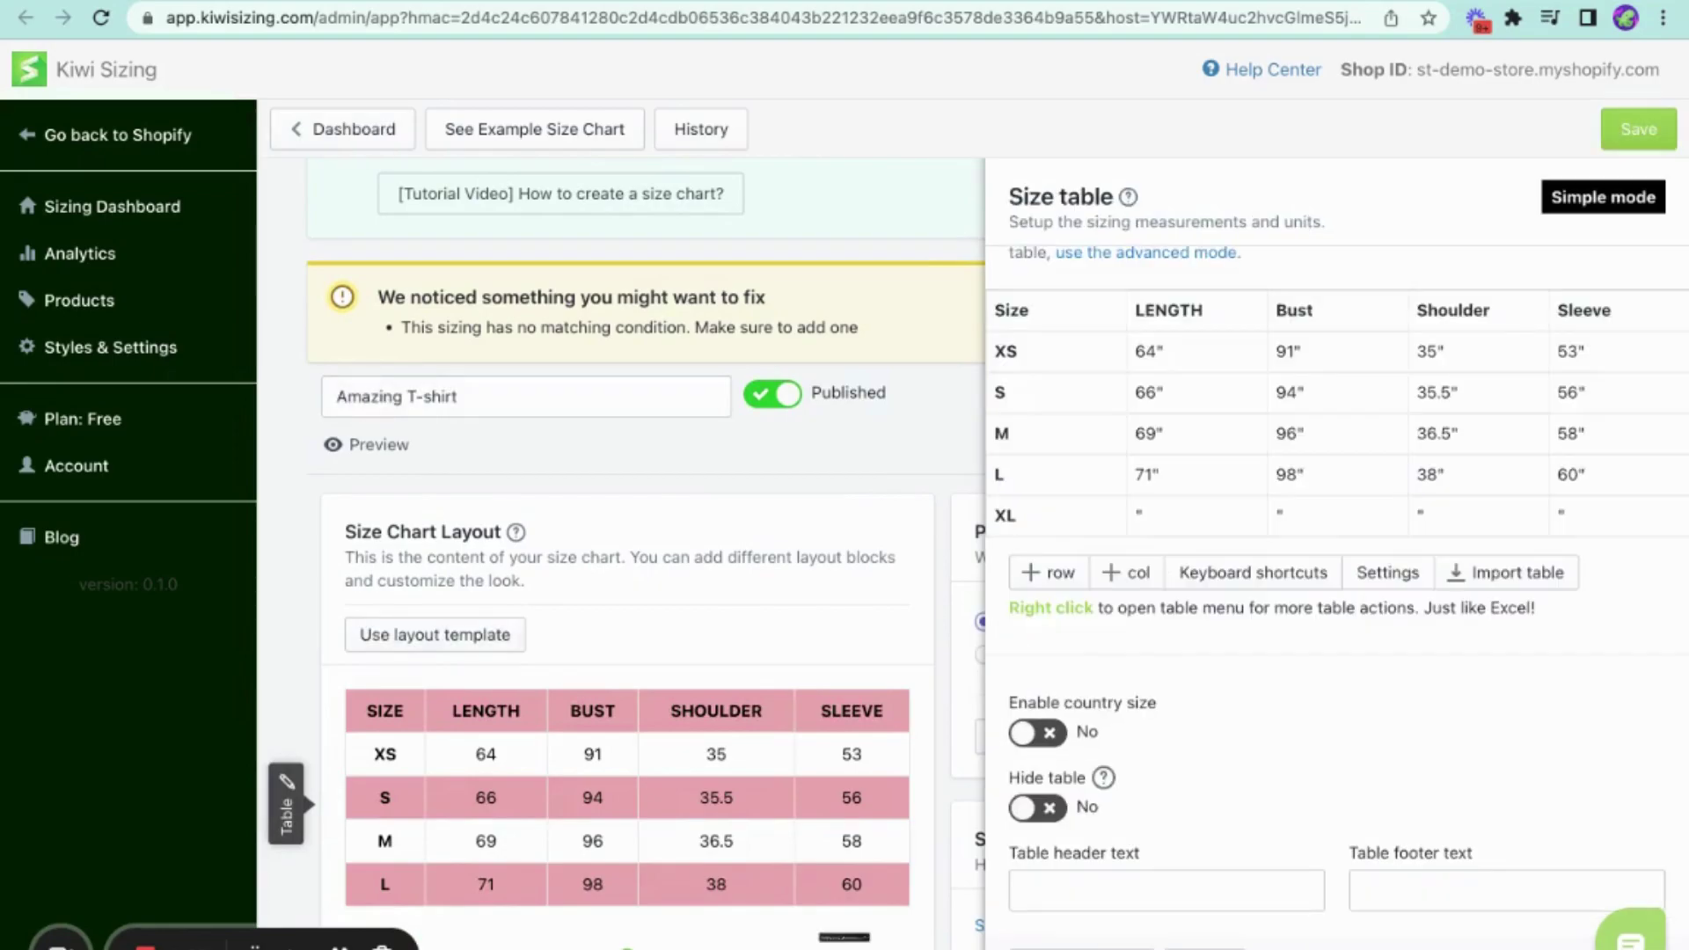
Step: Enter table header 'Size Chart' and footer 'more info', then close the settings panel
{"action": "left_click", "coordinate": [1162, 890]}
{"action": "type", "text": "Size Chart"}
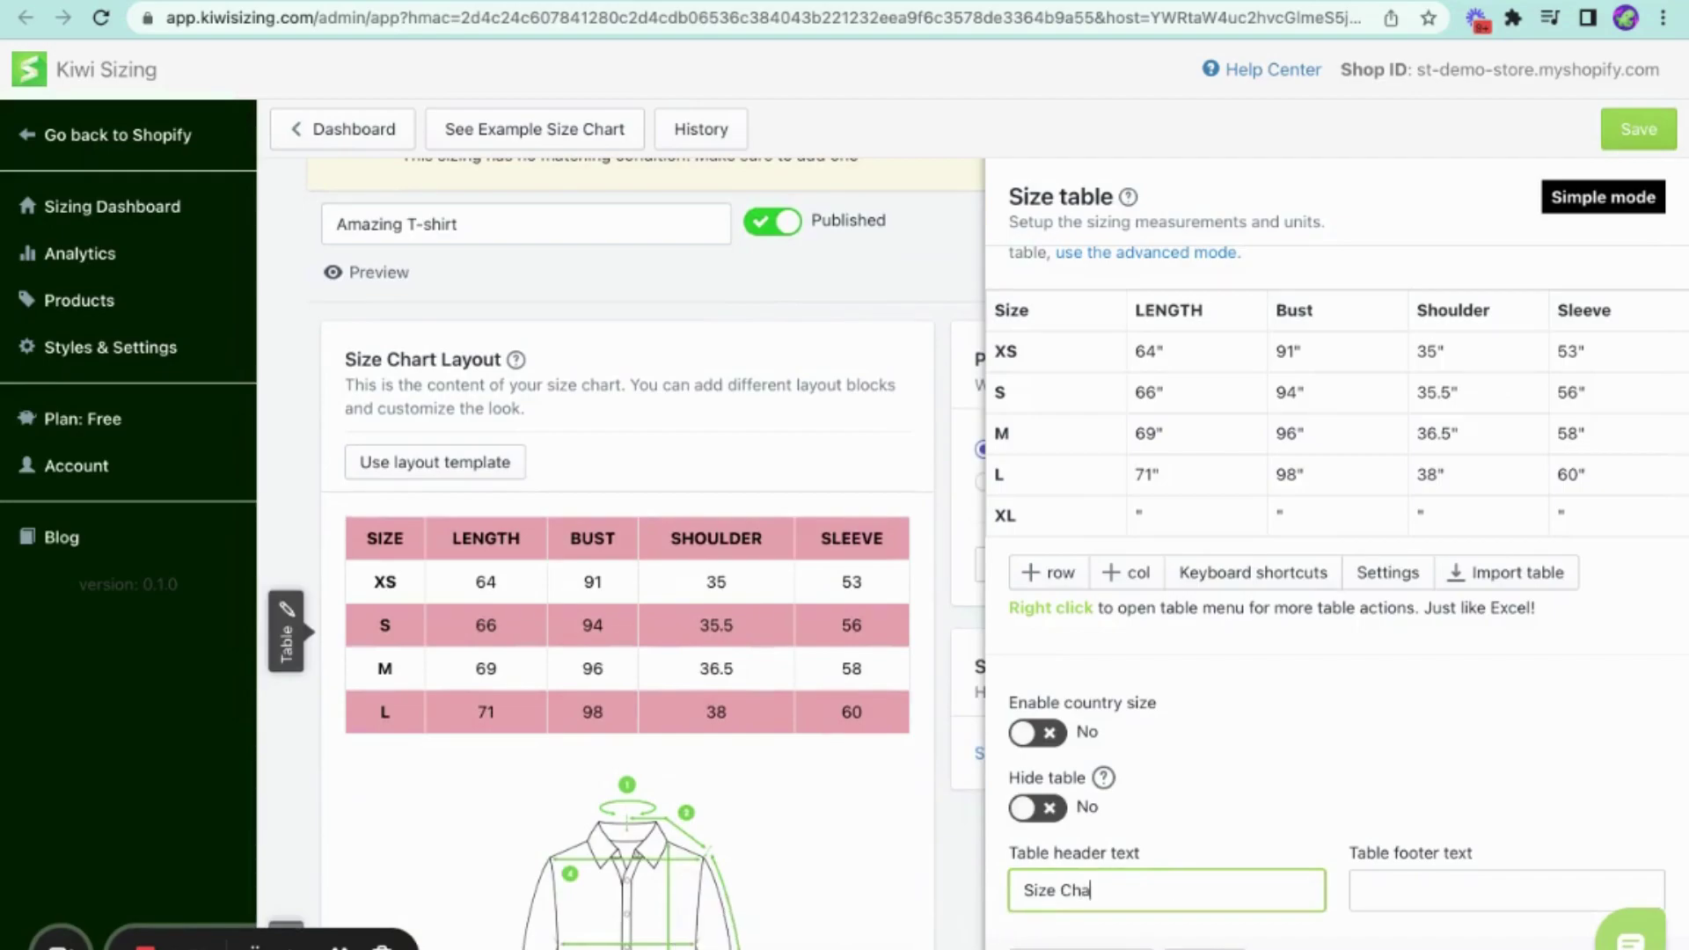
{"action": "left_click", "coordinate": [1429, 897]}
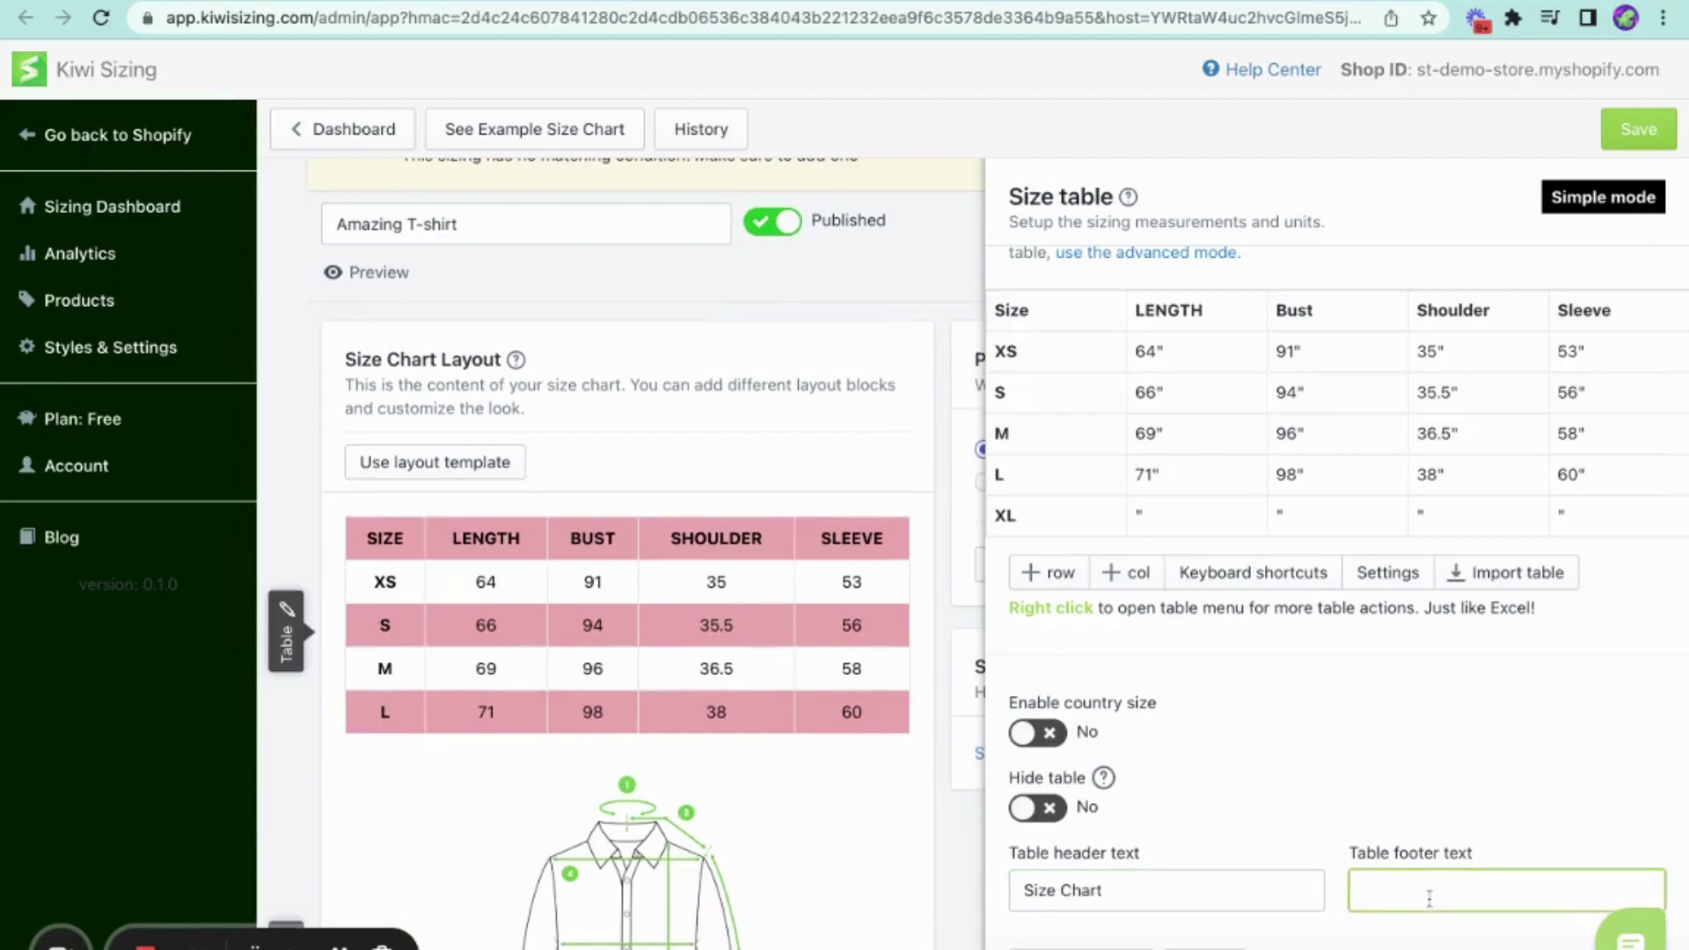
{"action": "type", "text": "more info"}
{"action": "key", "text": "Escape"}
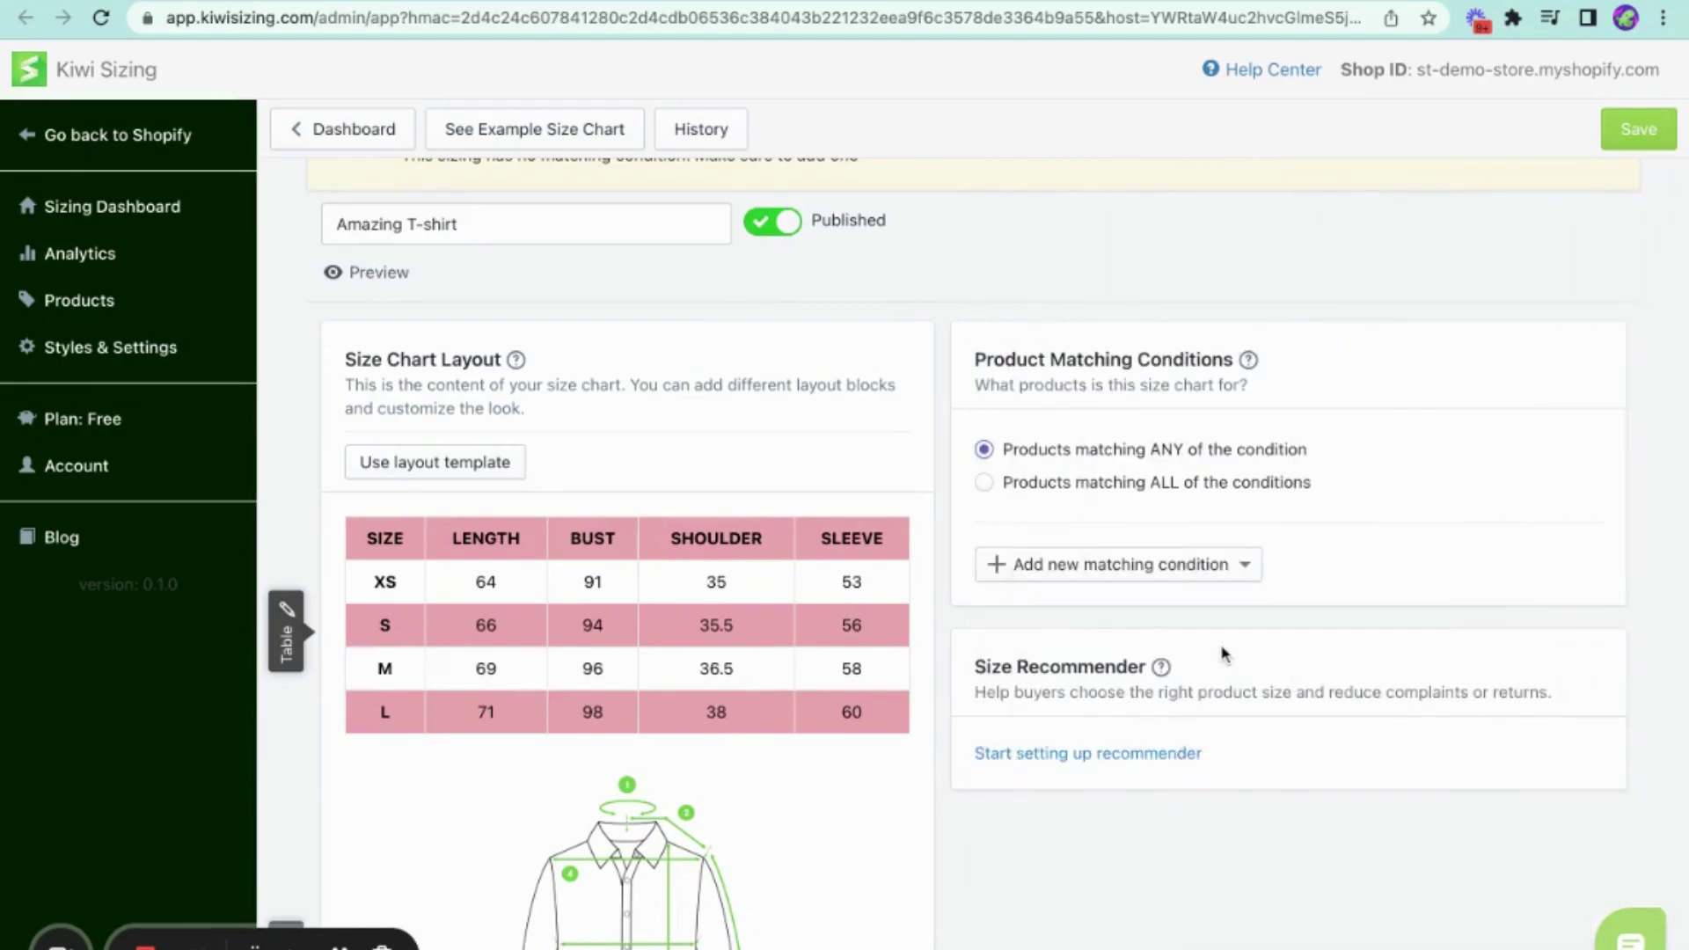
Step: Require matching ALL conditions, add an 'All products' condition (17 products), and save the chart
{"action": "scroll", "coordinate": [1224, 656], "scroll_direction": "up", "scroll_amount": 1}
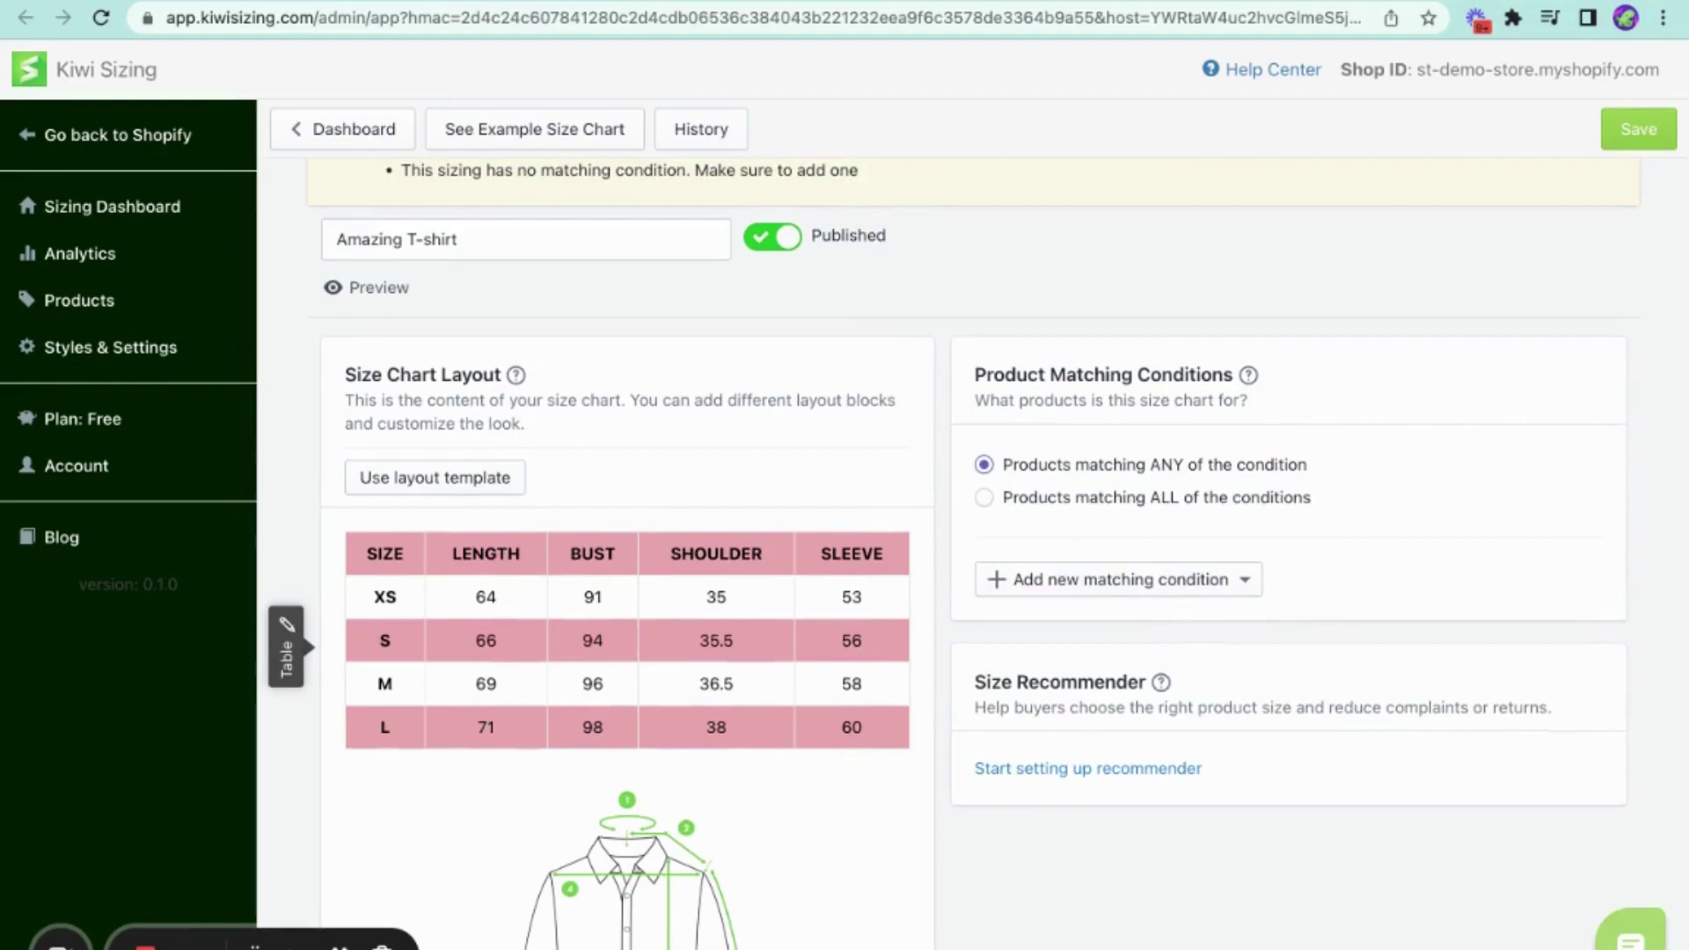
{"action": "left_click", "coordinate": [1294, 472]}
{"action": "left_click", "coordinate": [1256, 507]}
{"action": "scroll", "coordinate": [976, 555], "scroll_direction": "down", "scroll_amount": 1}
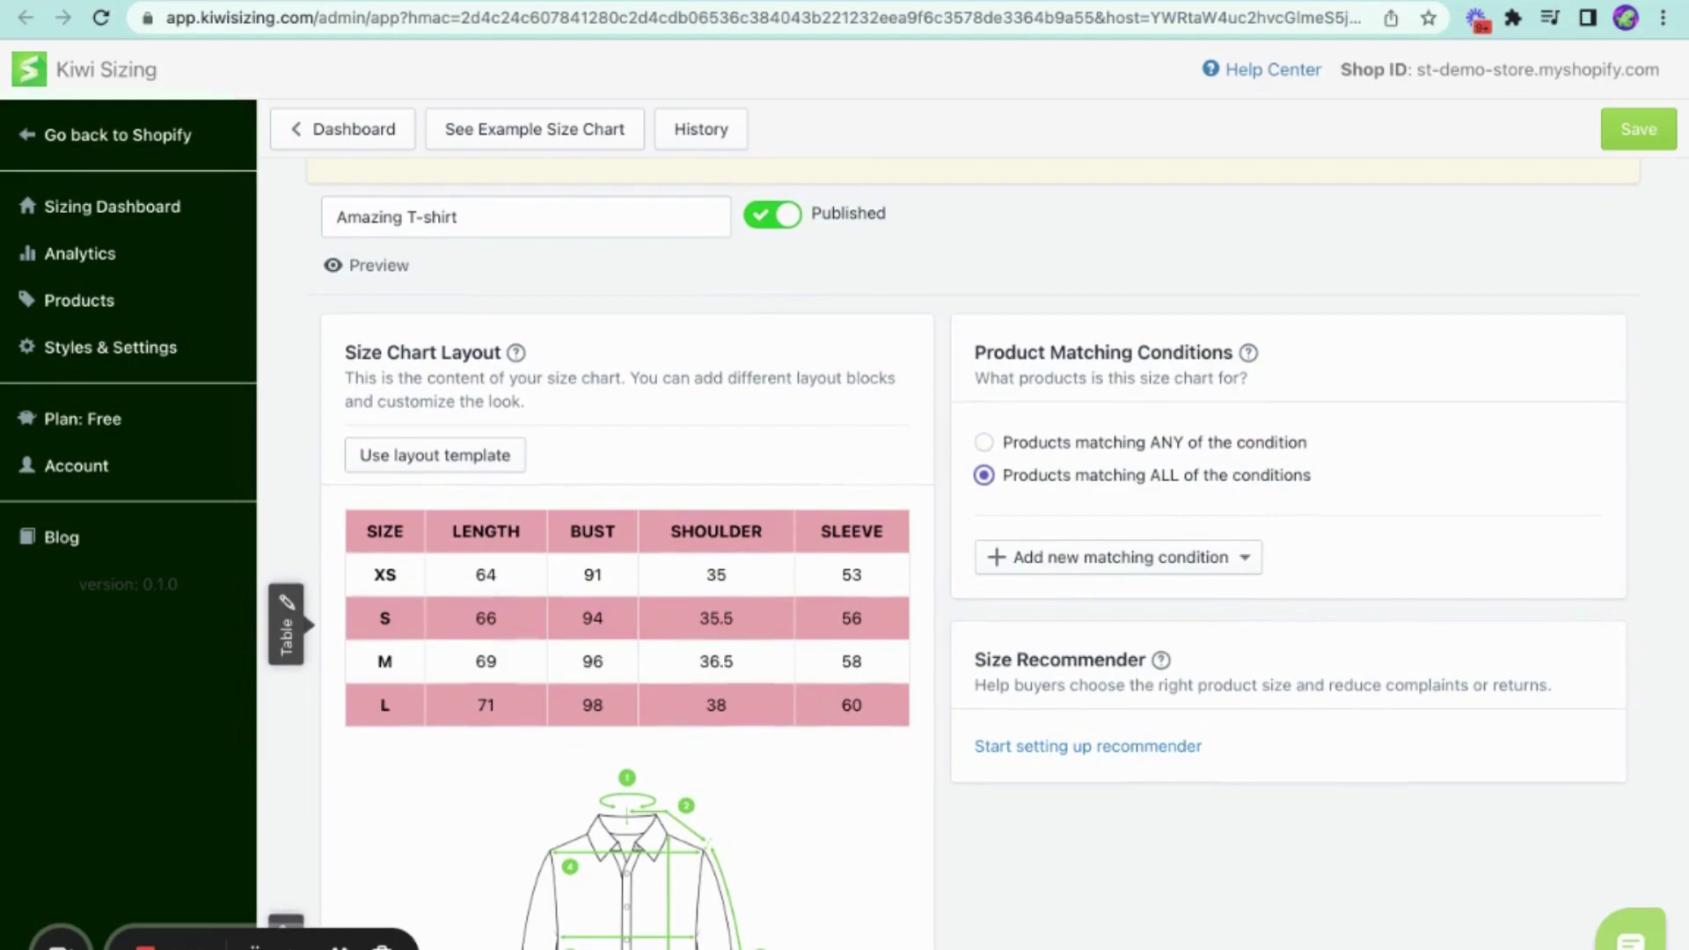
{"action": "left_click", "coordinate": [1244, 558]}
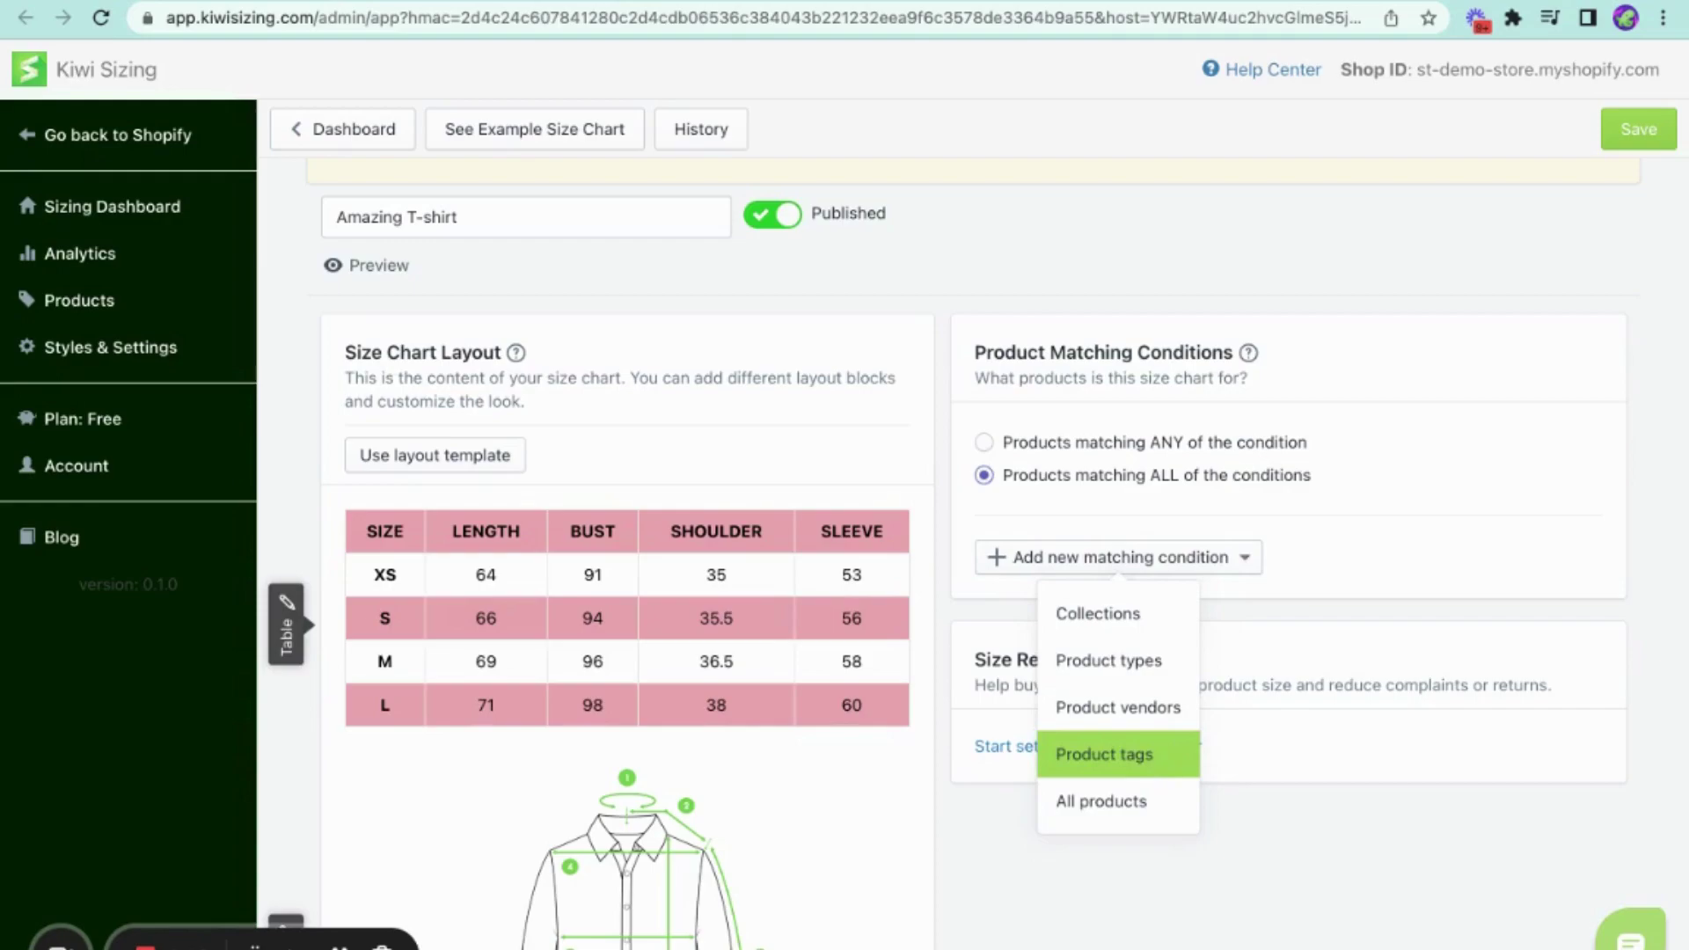
{"action": "left_click", "coordinate": [1167, 813]}
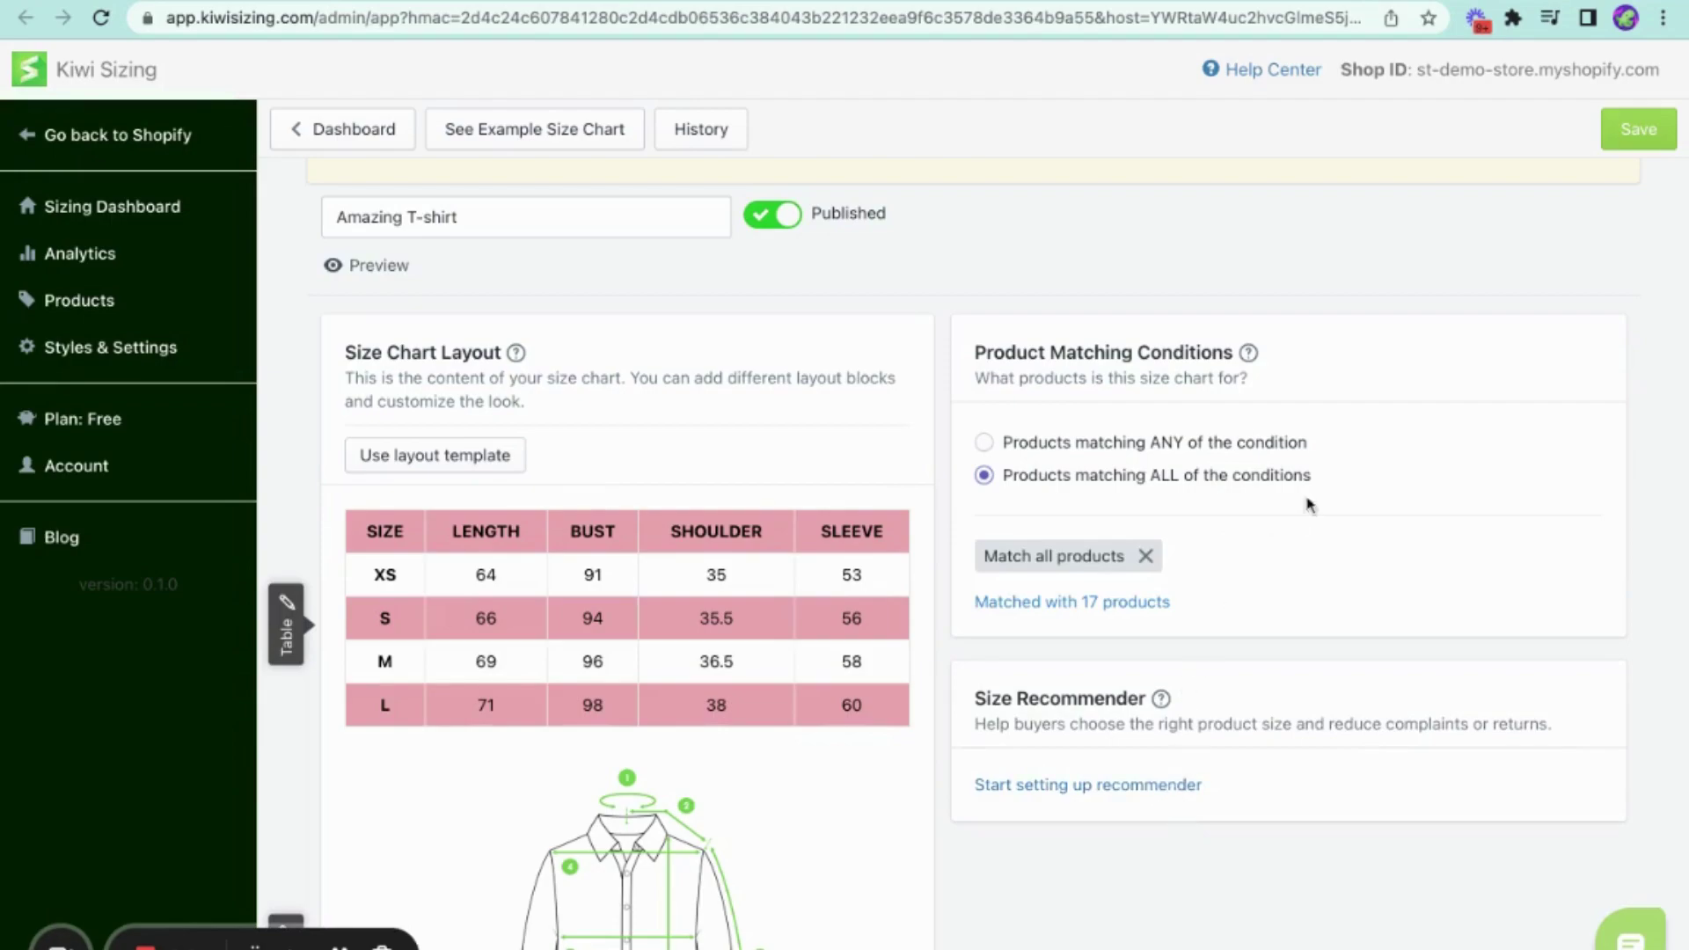
{"action": "left_click", "coordinate": [1611, 139]}
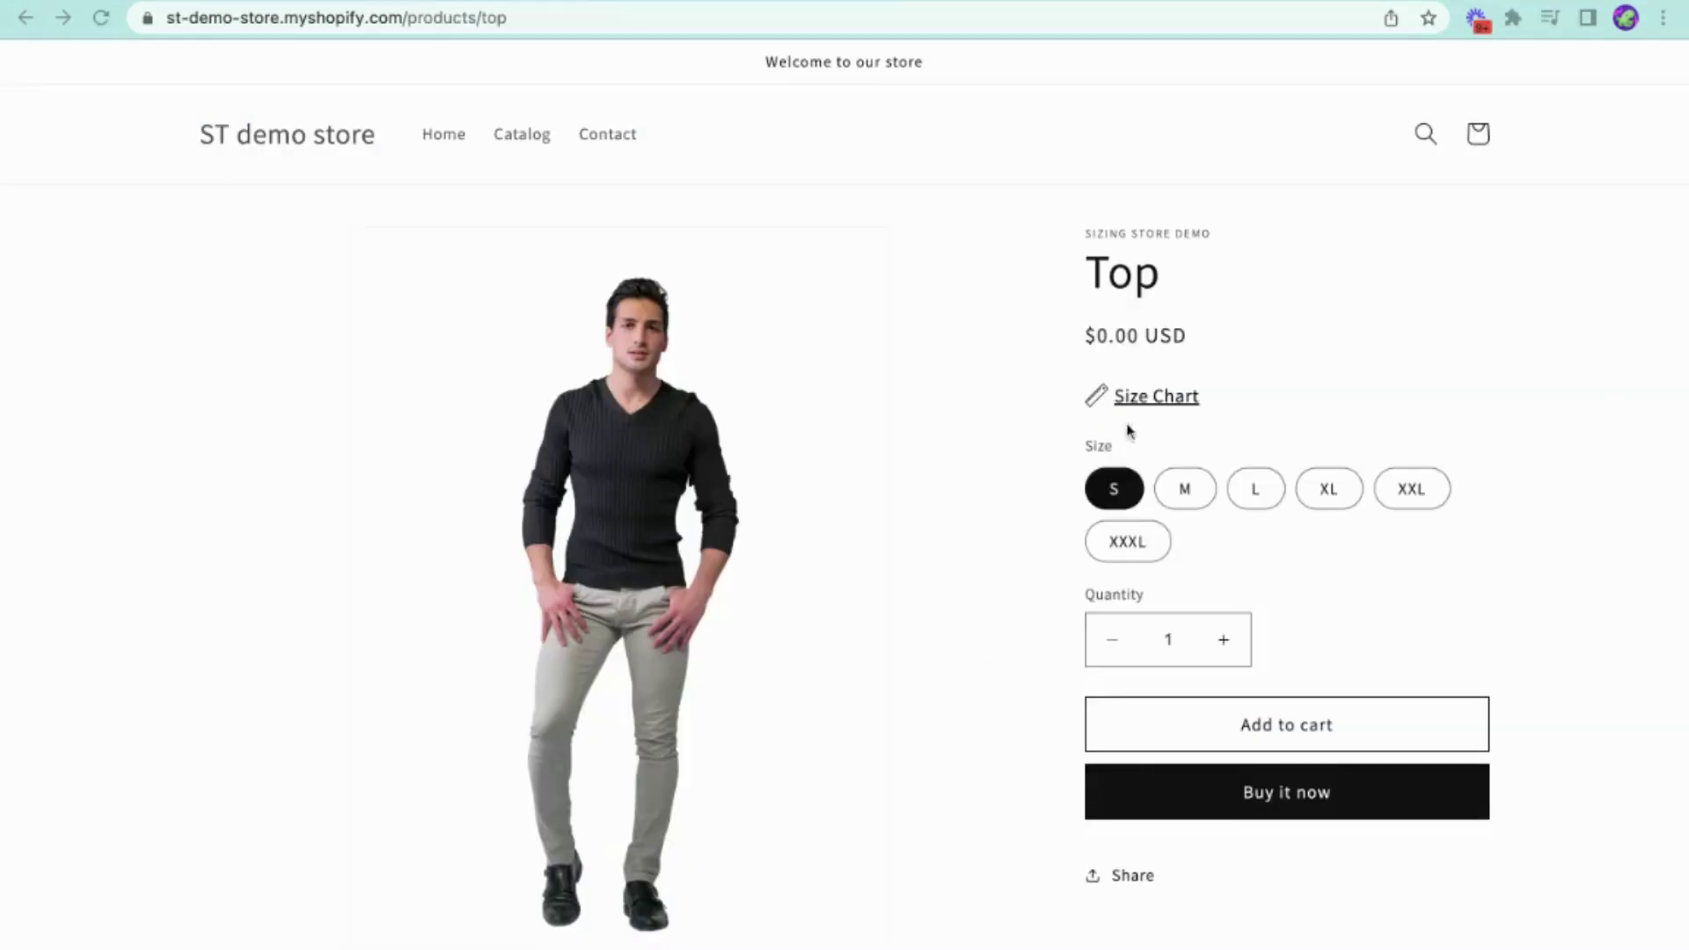
Step: Open the Size Chart popup on the Top product page to show the XS–L measurement table
{"action": "left_click", "coordinate": [1150, 404]}
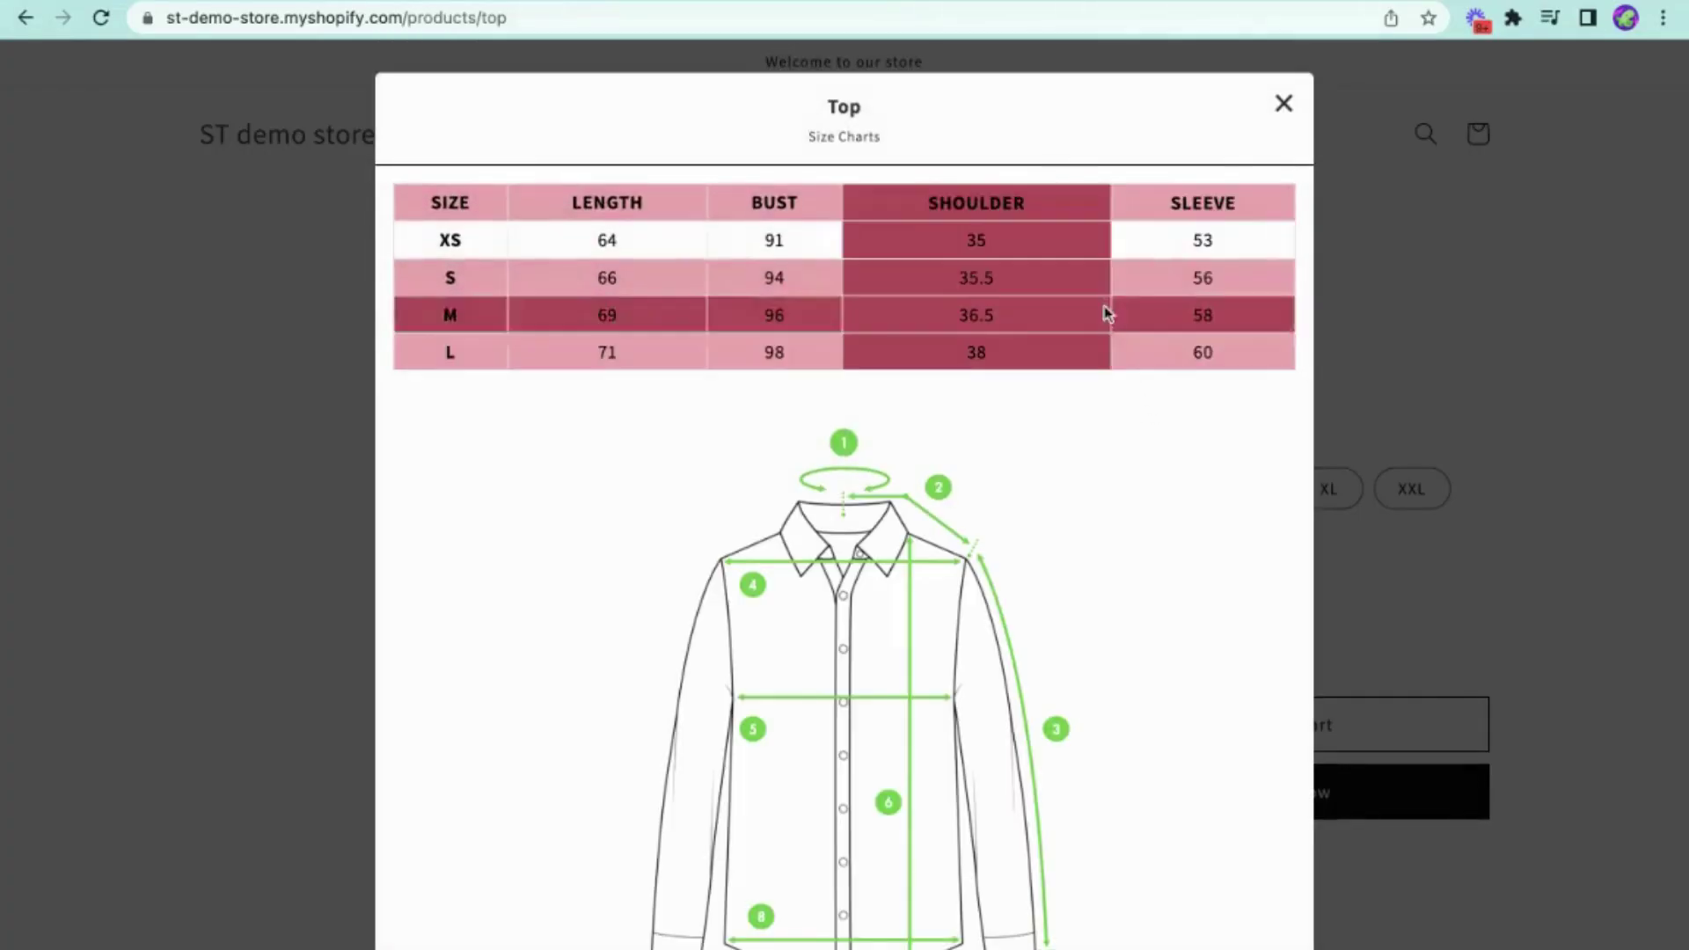